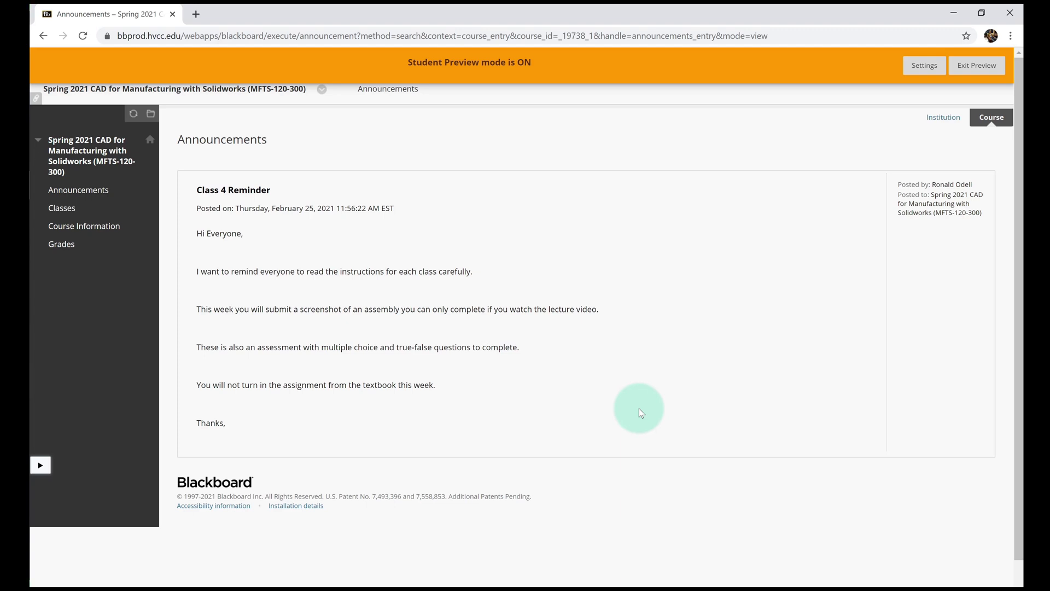
# Step: Find the Assignment 2 drawing in the course's Class 3 folder and view its dimensions and instructions
pyautogui.click(66, 208)
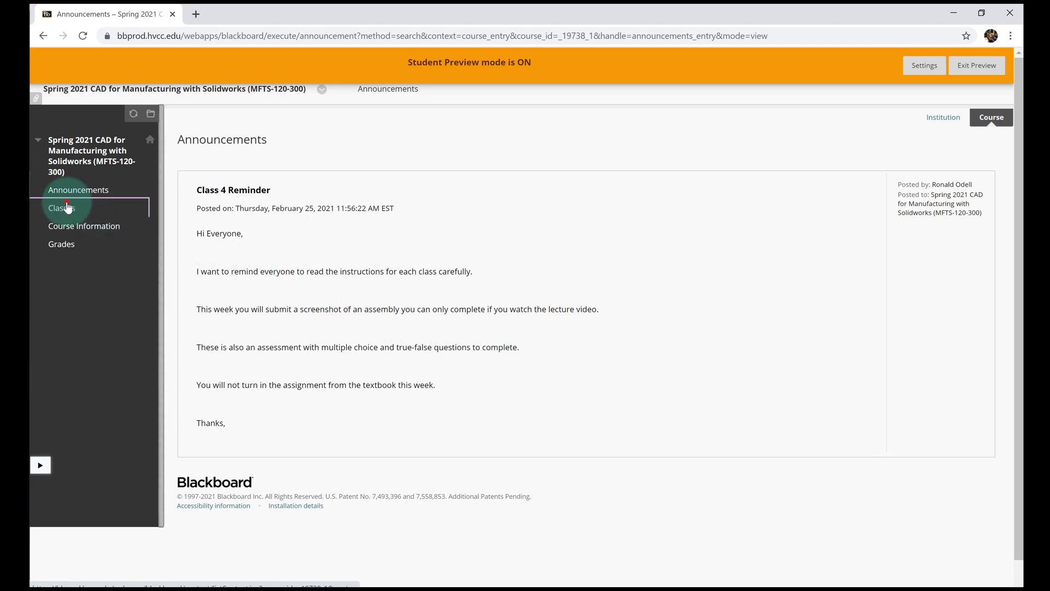
pyautogui.click(249, 307)
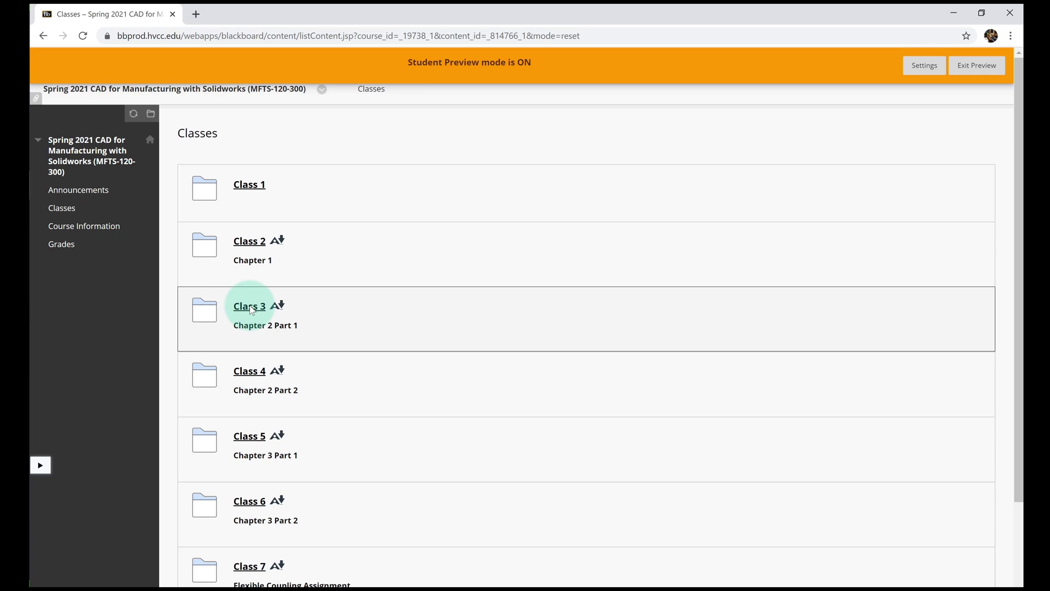
pyautogui.scroll(-6, 249, 310)
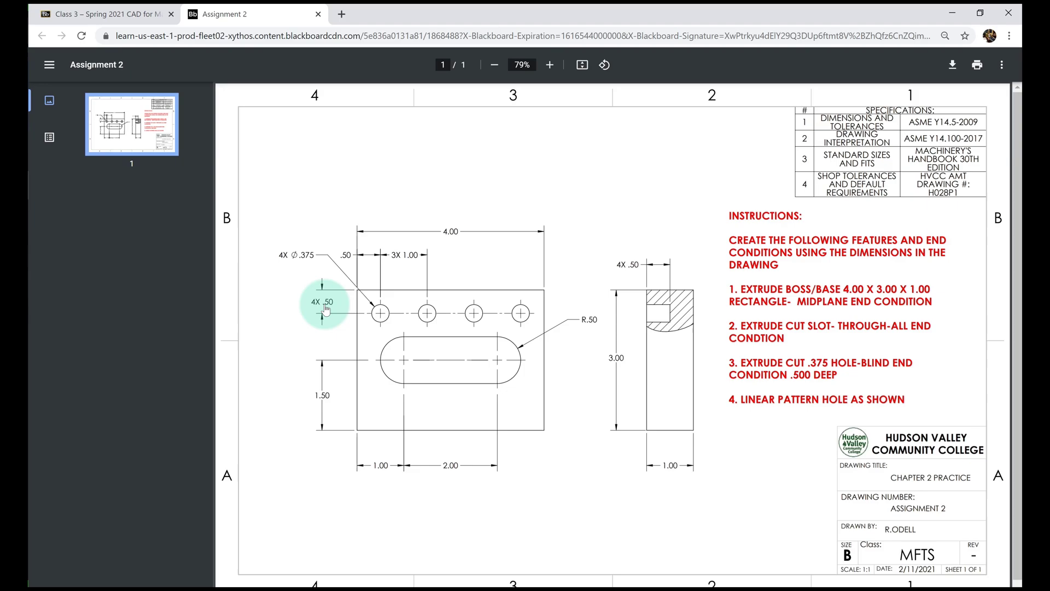
# Step: Switch to SOLIDWORKS and create a new document from the standard Drawing template
pyautogui.hotkey('alt', 'Tab')
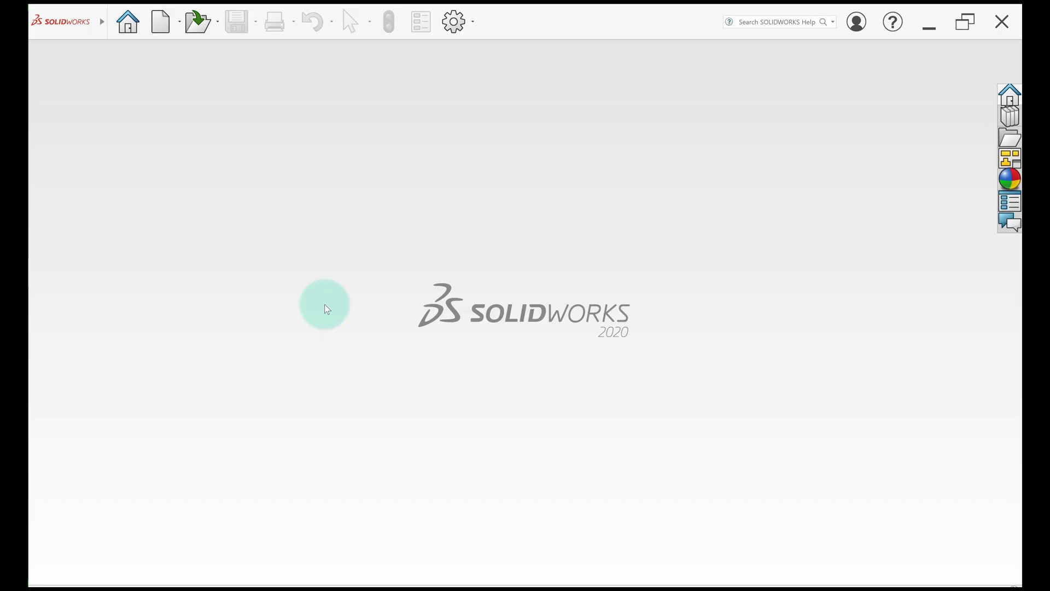
pyautogui.click(159, 23)
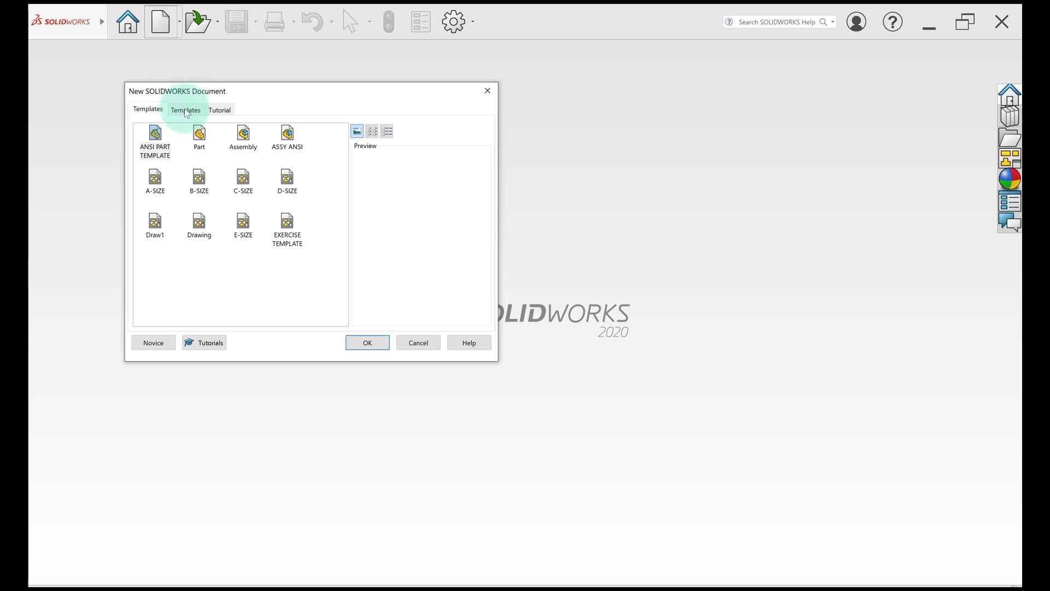
pyautogui.click(186, 111)
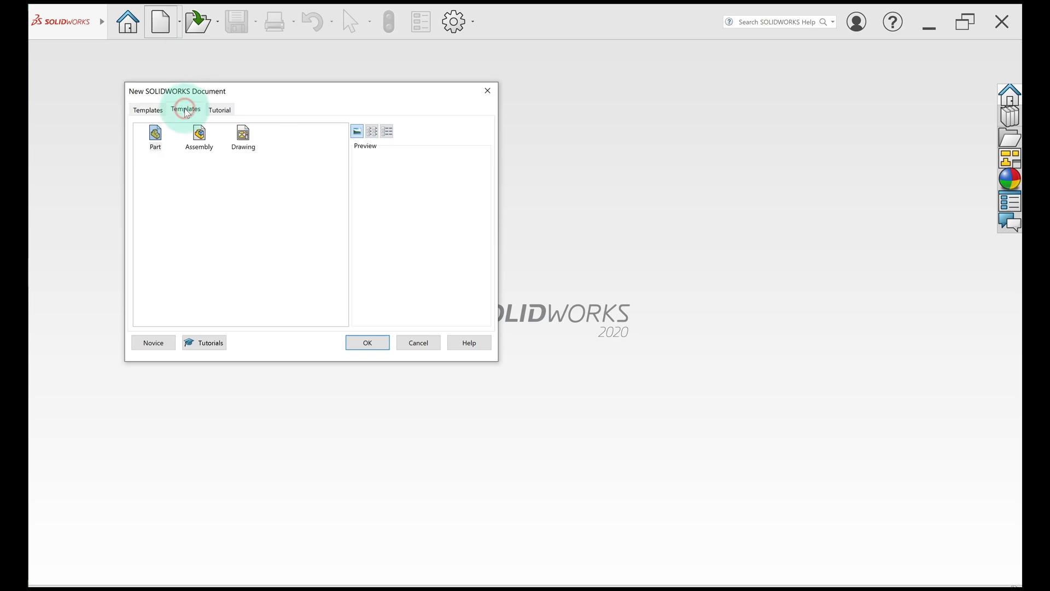
pyautogui.click(245, 143)
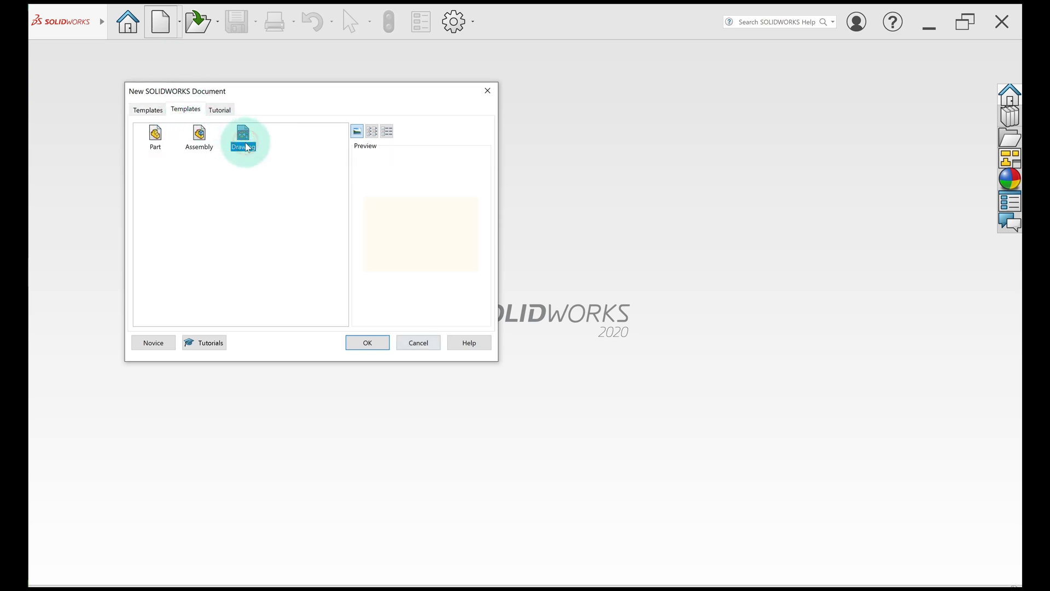
pyautogui.click(368, 342)
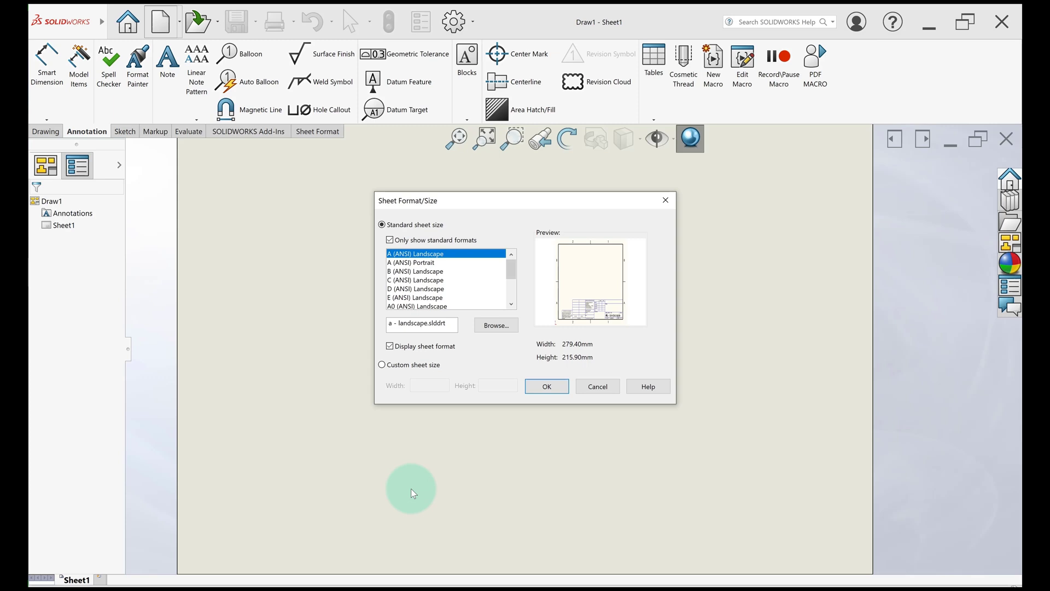
# Step: Set the sheet to the standard B (ANSI) Landscape size with the sheet format display turned off
pyautogui.click(389, 271)
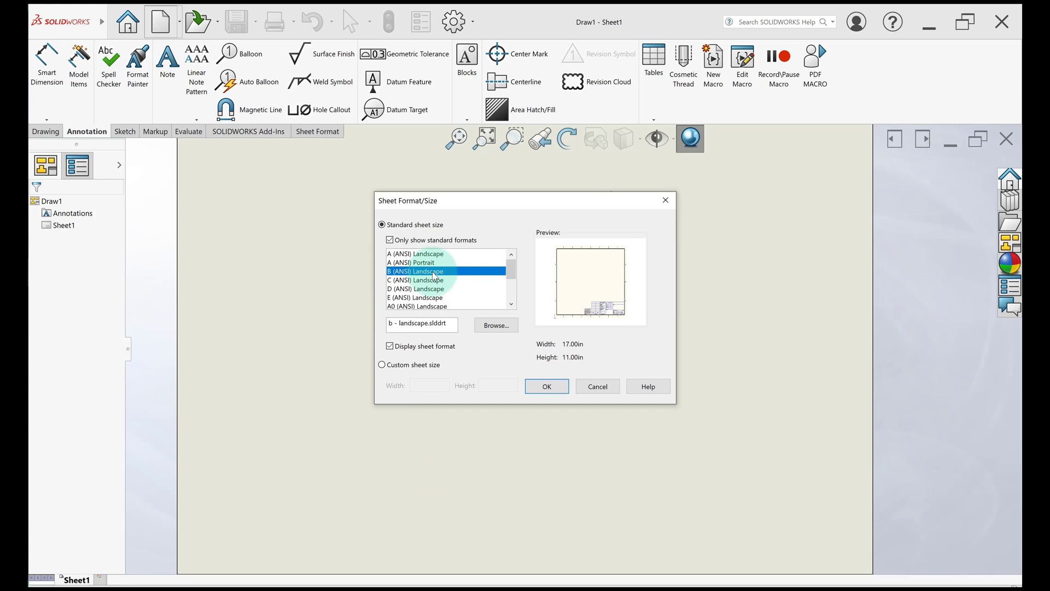
pyautogui.click(390, 347)
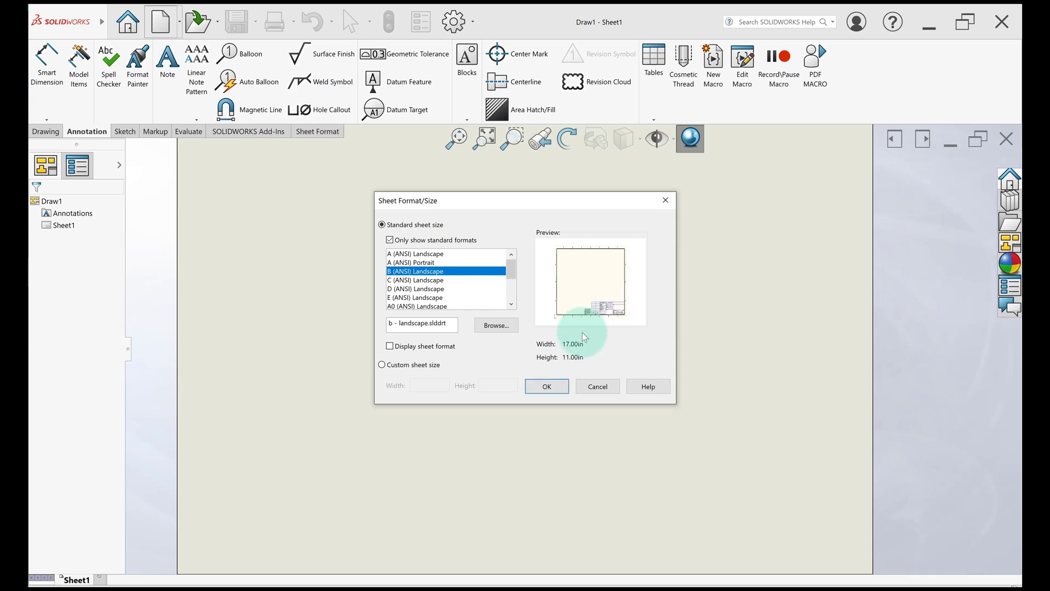
pyautogui.click(547, 385)
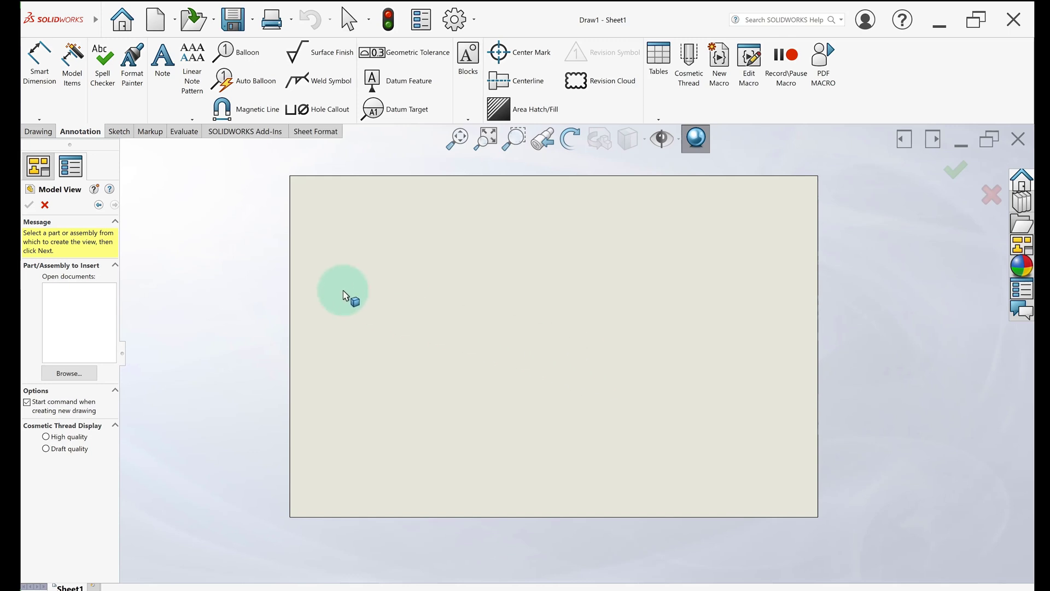
# Step: Restart the Model View command and load the Assignment 2 Part file from the Solidworks folder
pyautogui.click(46, 205)
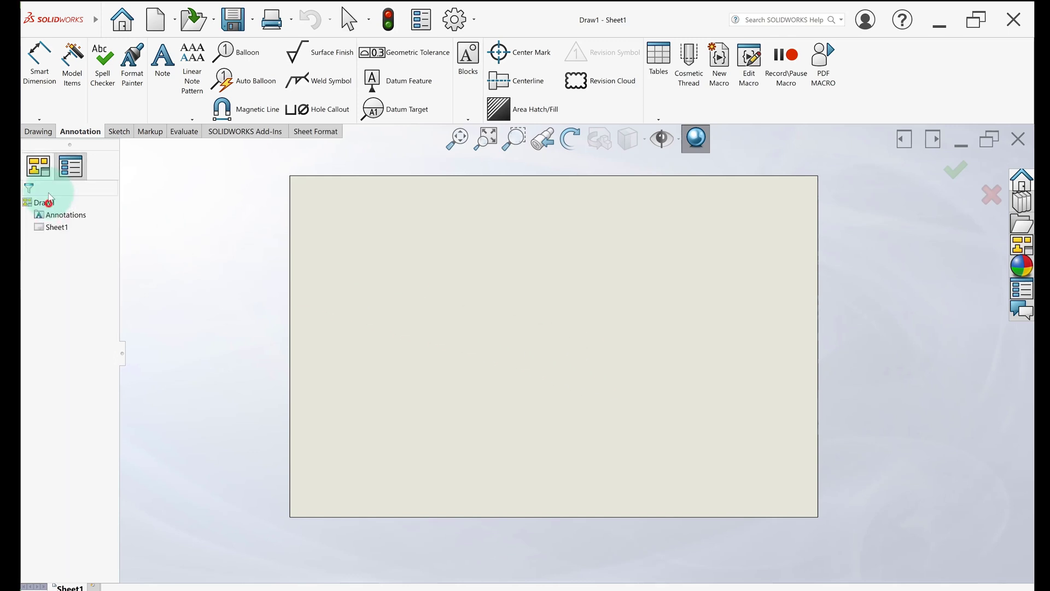
pyautogui.click(46, 132)
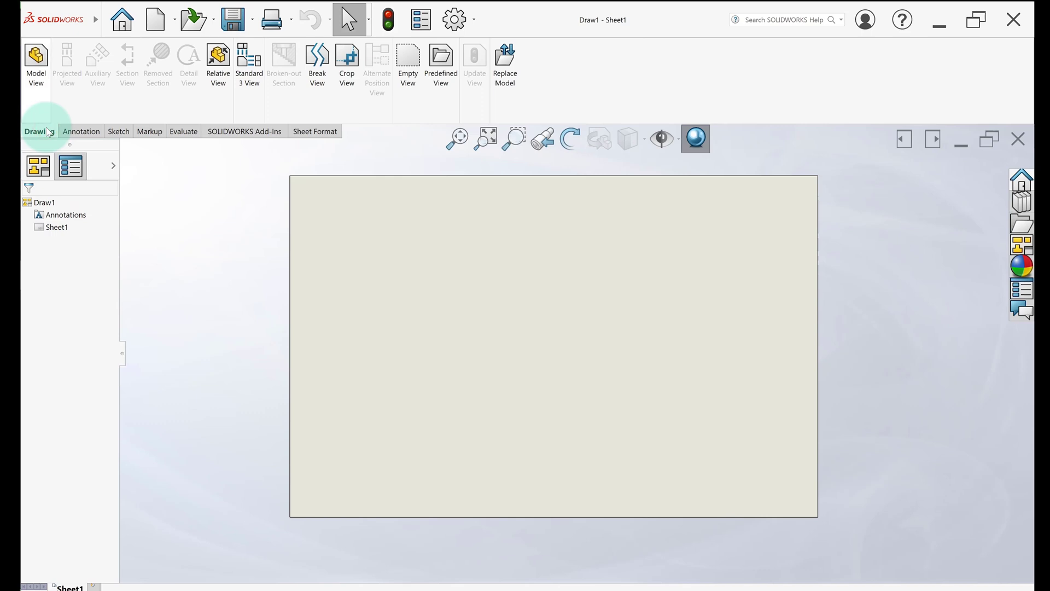
pyautogui.click(38, 72)
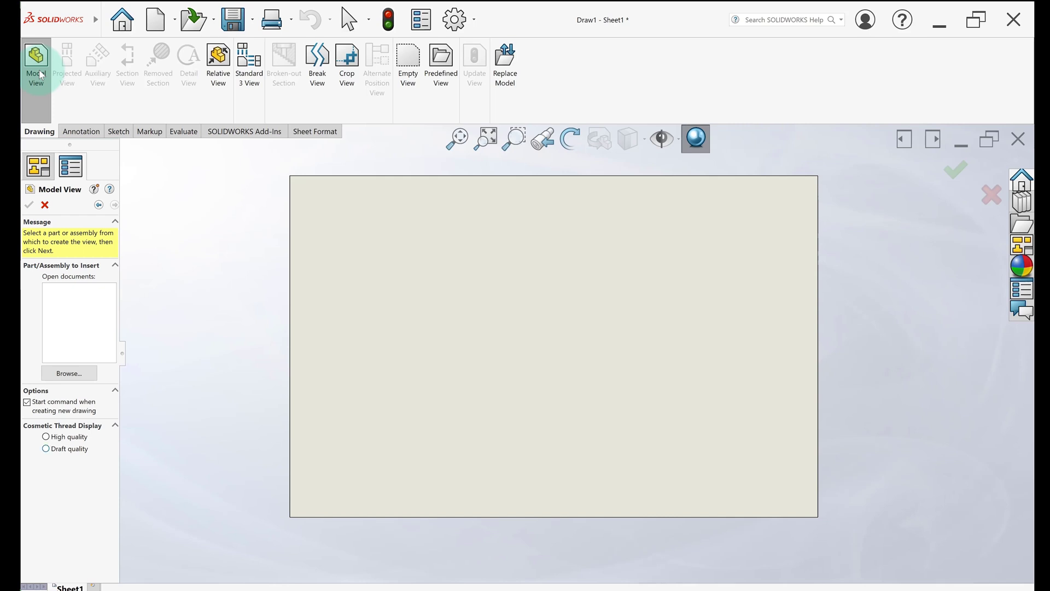
pyautogui.click(65, 372)
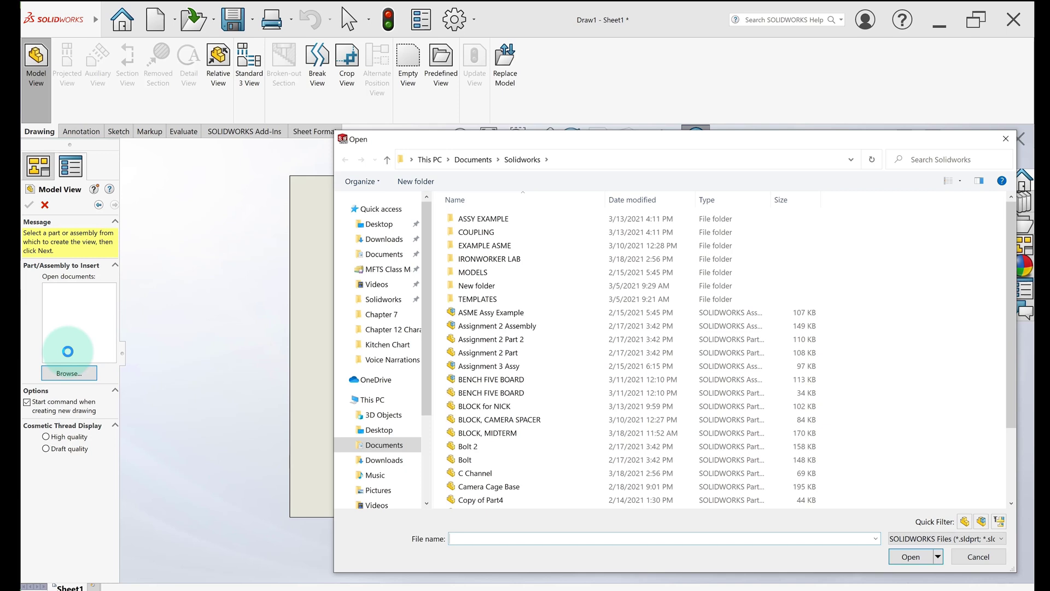
pyautogui.click(516, 359)
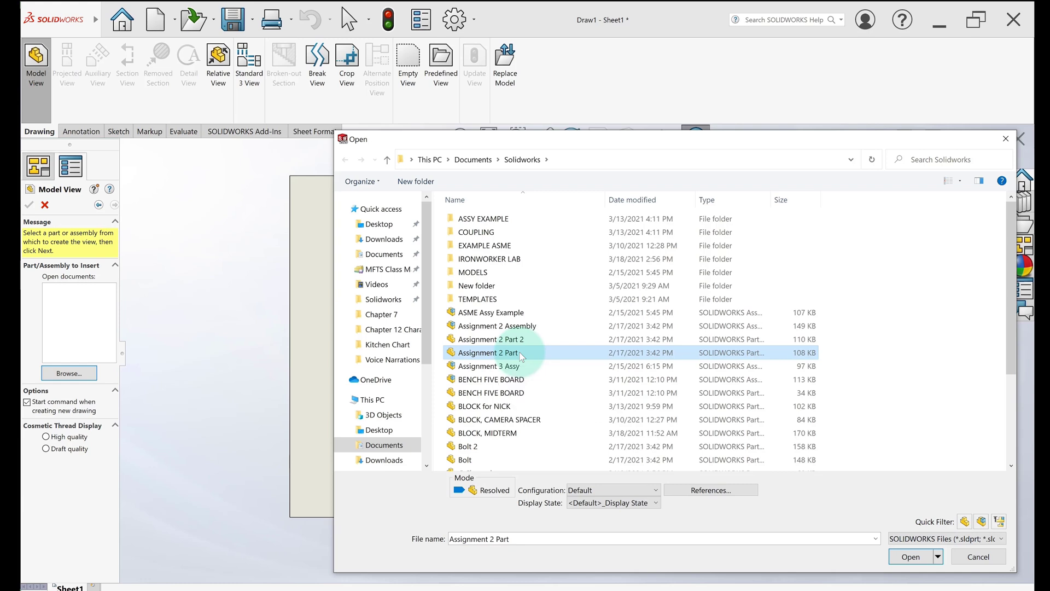
pyautogui.doubleClick(522, 355)
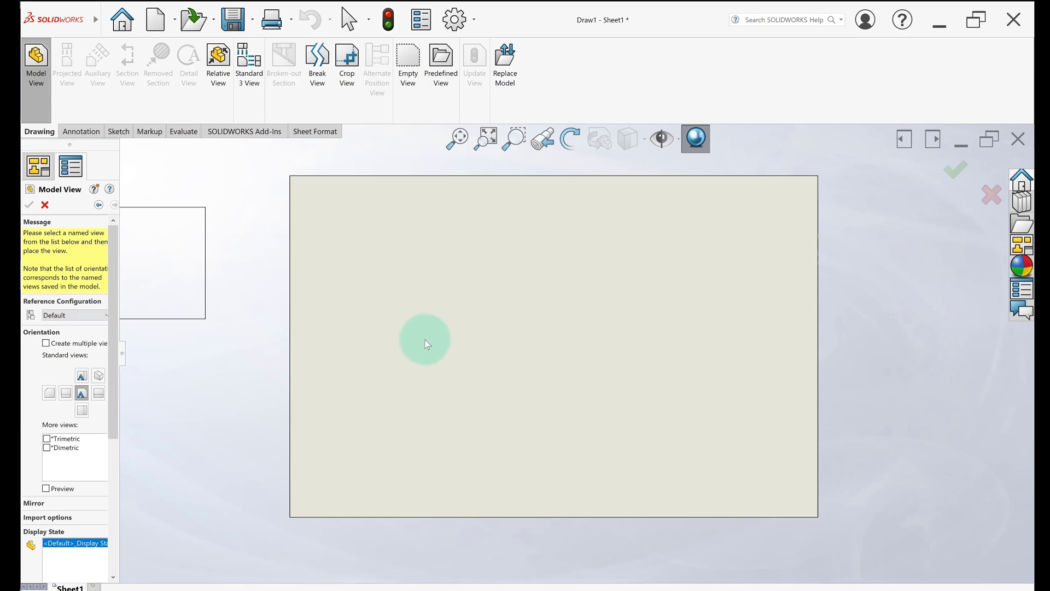
# Step: Turn on the view preview, place the front view left of the sheet's centre, and project a side view to its right
pyautogui.click(46, 489)
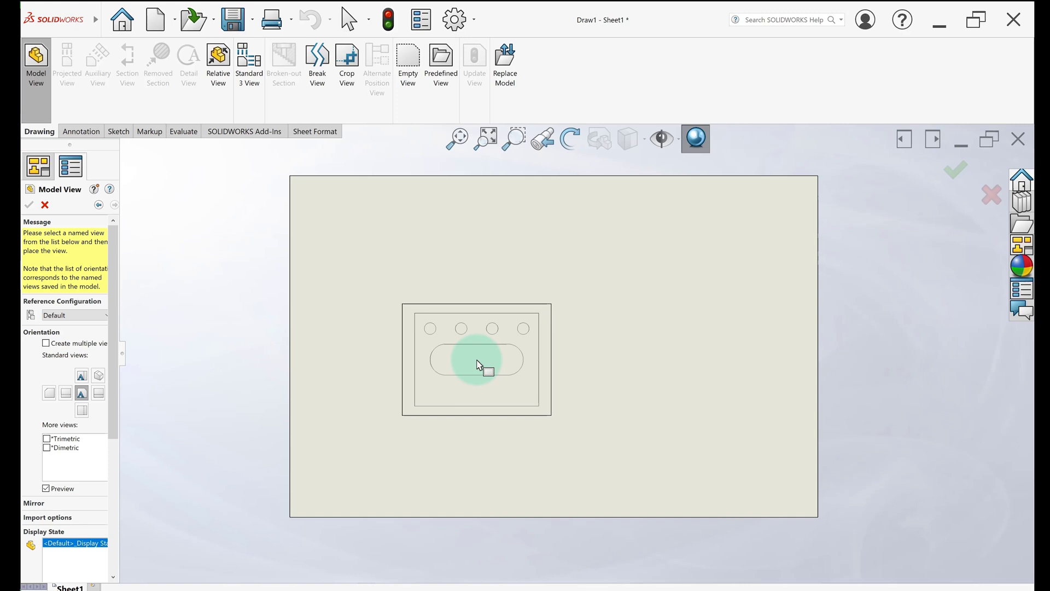
pyautogui.click(468, 354)
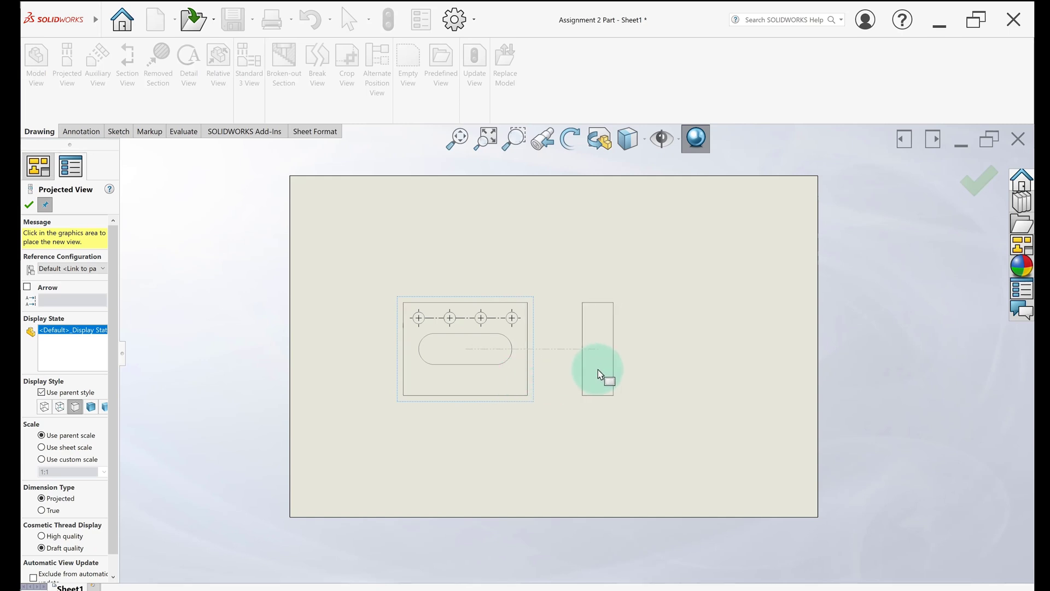
pyautogui.click(599, 369)
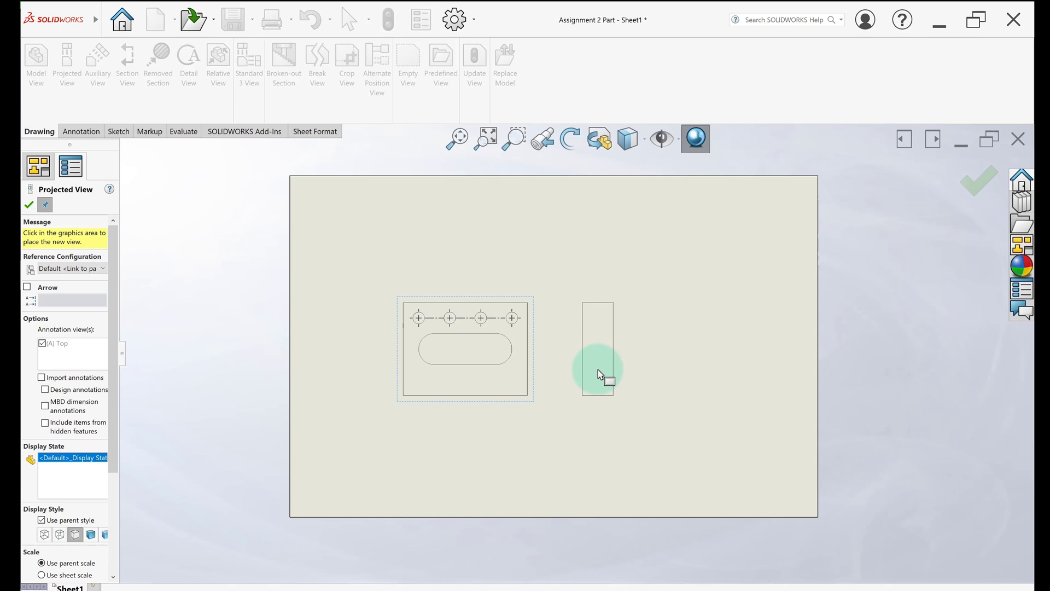
pyautogui.press('Escape')
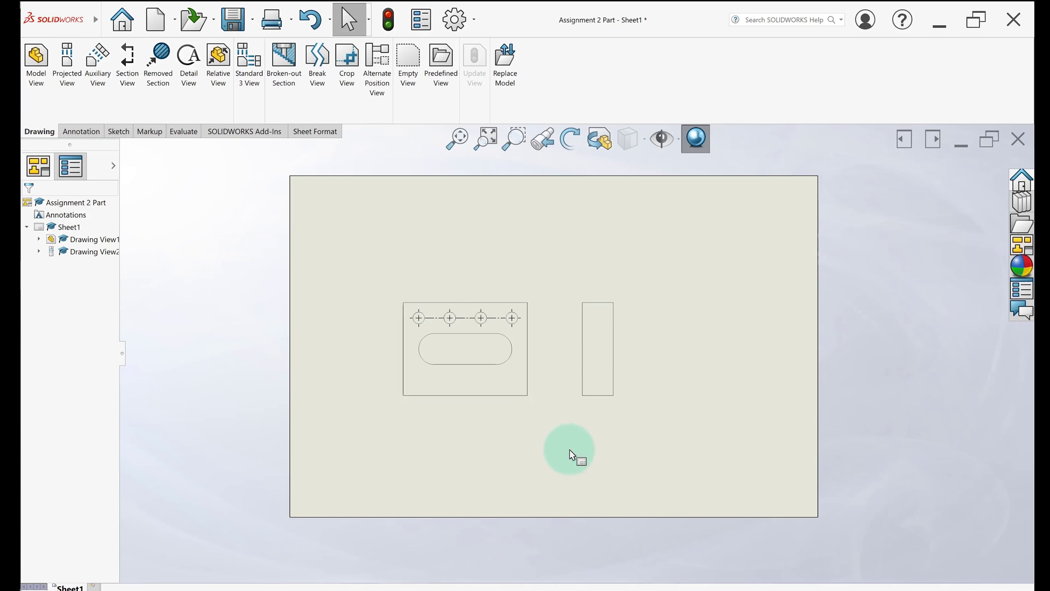
# Step: Insert an isometric model view of Assignment 2 Part with Hidden Lines Visible style in the sheet's upper-right corner
pyautogui.click(36, 84)
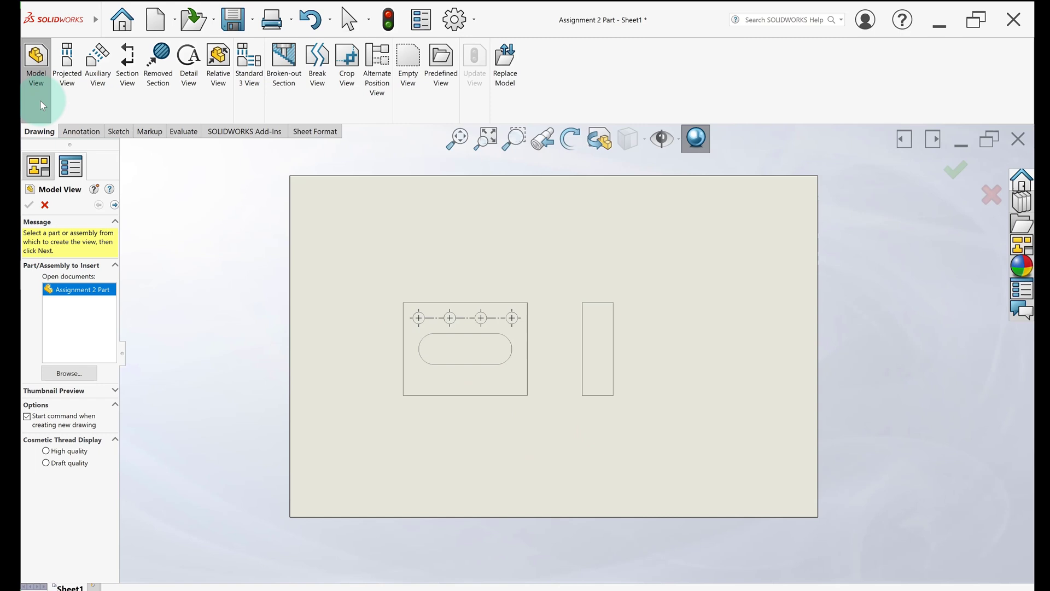
pyautogui.doubleClick(94, 296)
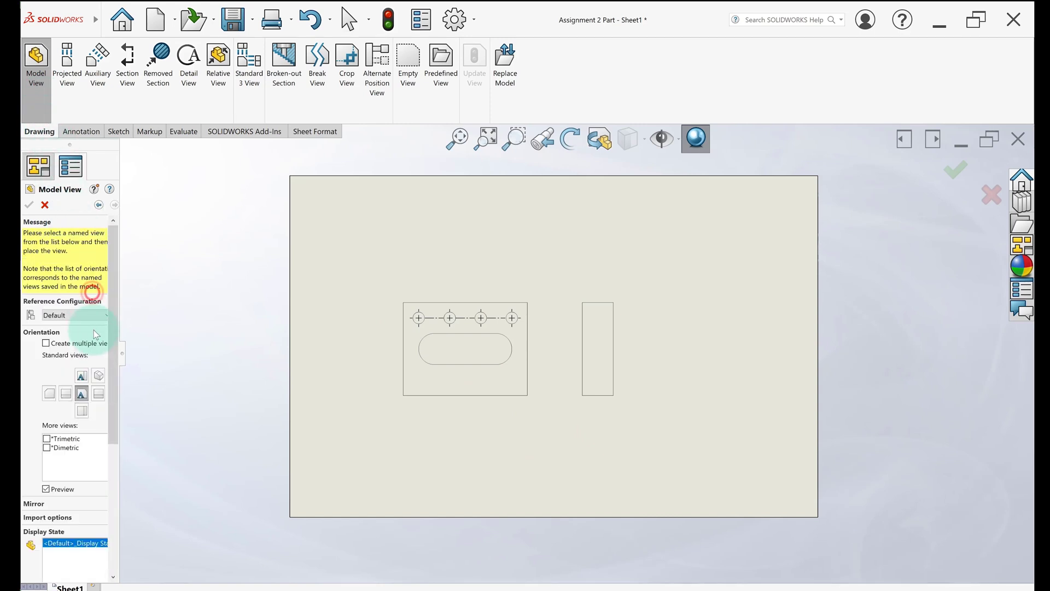
pyautogui.click(99, 377)
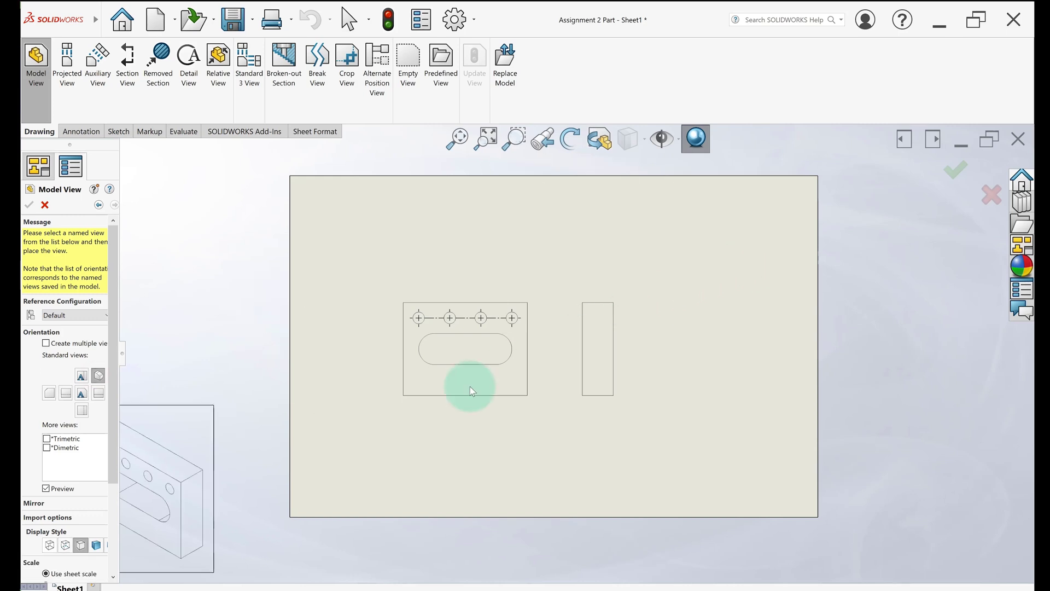
pyautogui.moveTo(122, 546); pyautogui.dragTo(141, 536)
pyautogui.click(65, 545)
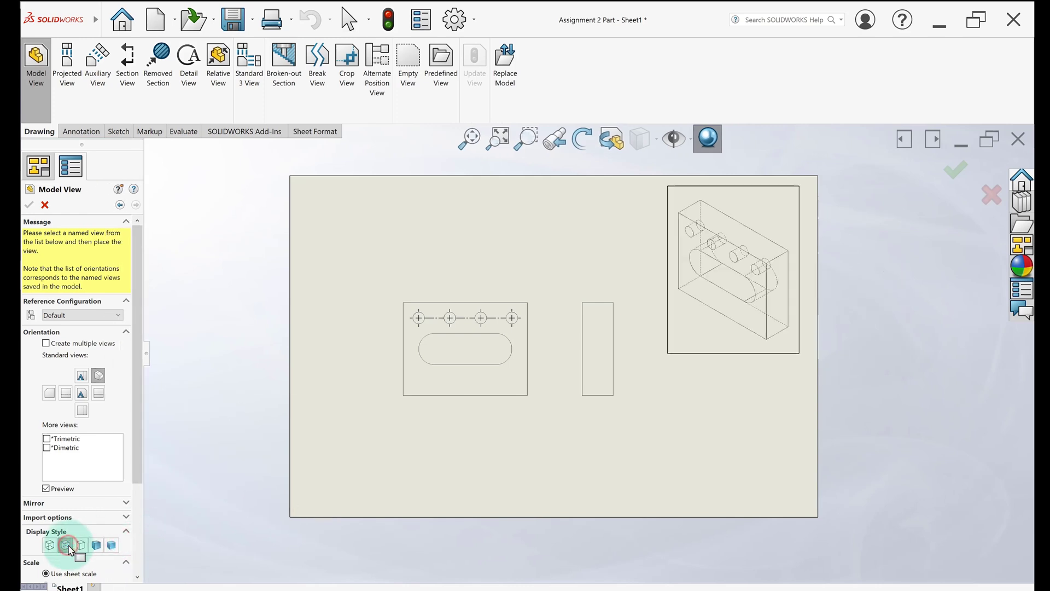
pyautogui.click(96, 545)
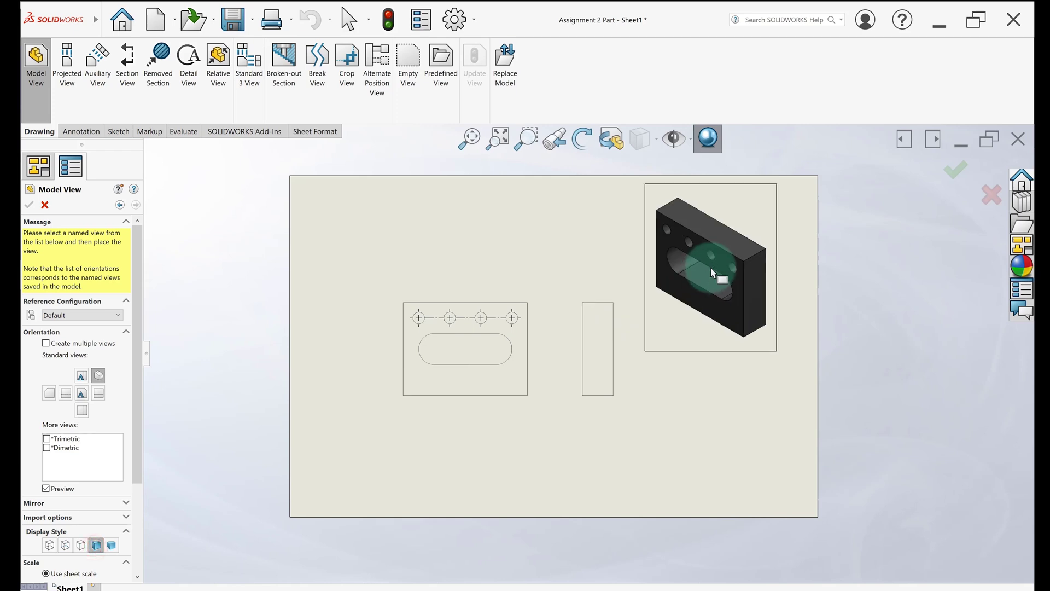
pyautogui.click(65, 545)
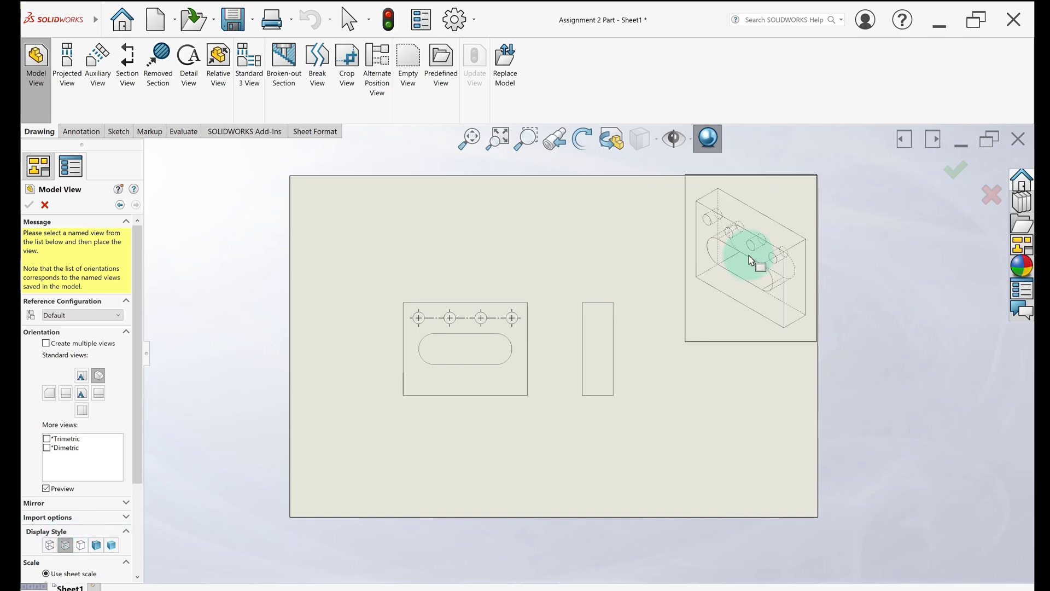
pyautogui.click(749, 255)
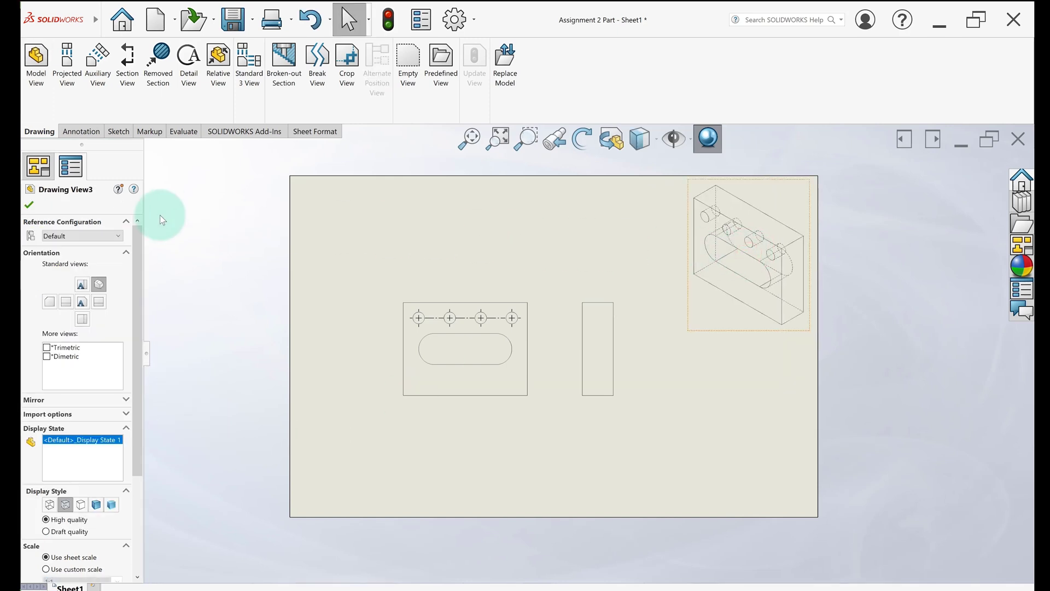
pyautogui.click(30, 205)
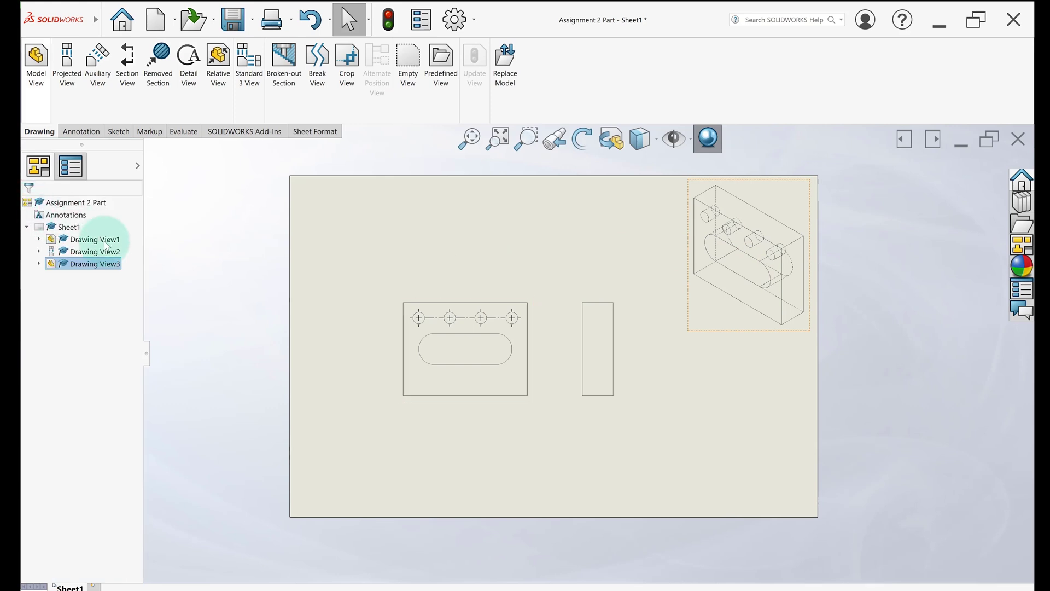
# Step: Give the front view a custom scale of 1:2
pyautogui.click(439, 405)
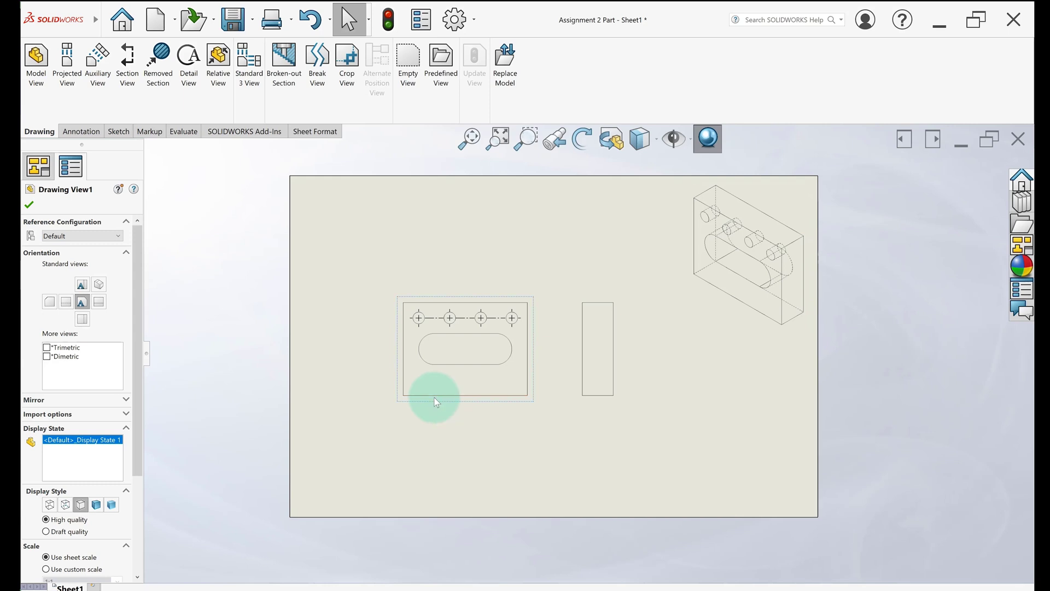
pyautogui.moveTo(137, 305); pyautogui.dragTo(137, 471)
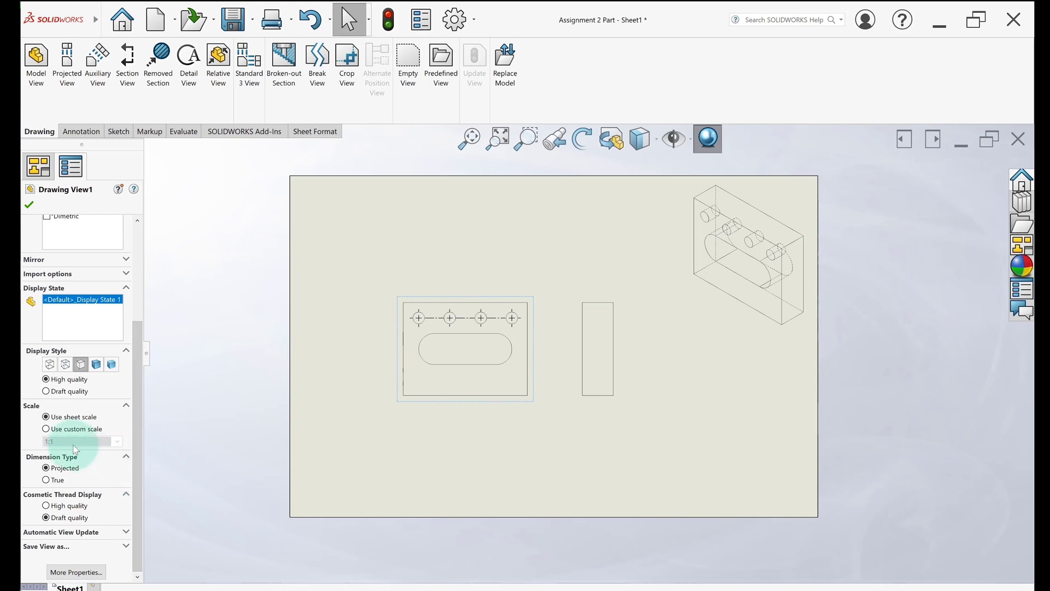
pyautogui.click(45, 430)
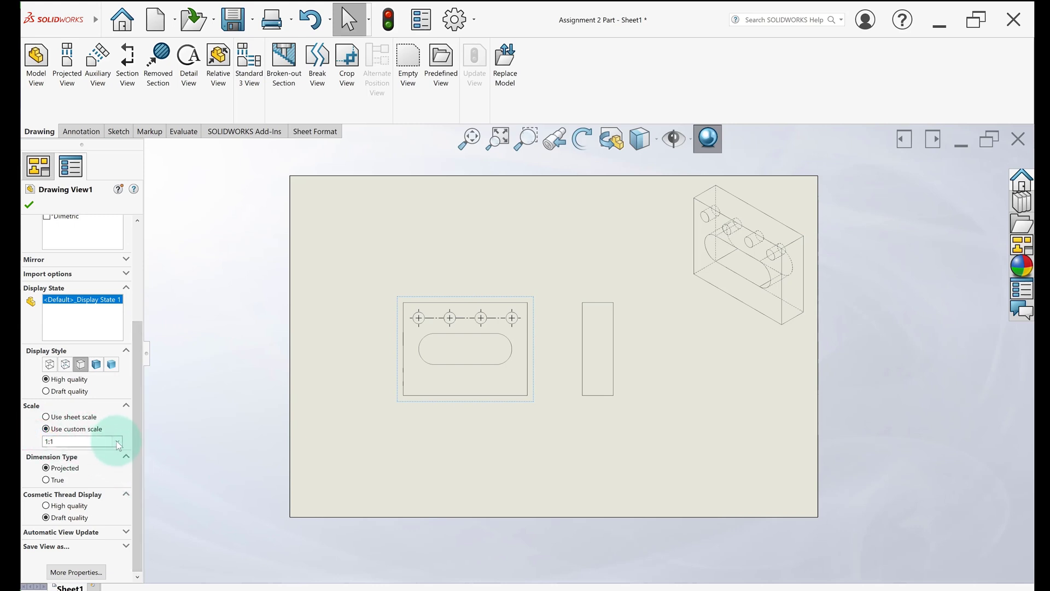
pyautogui.click(118, 442)
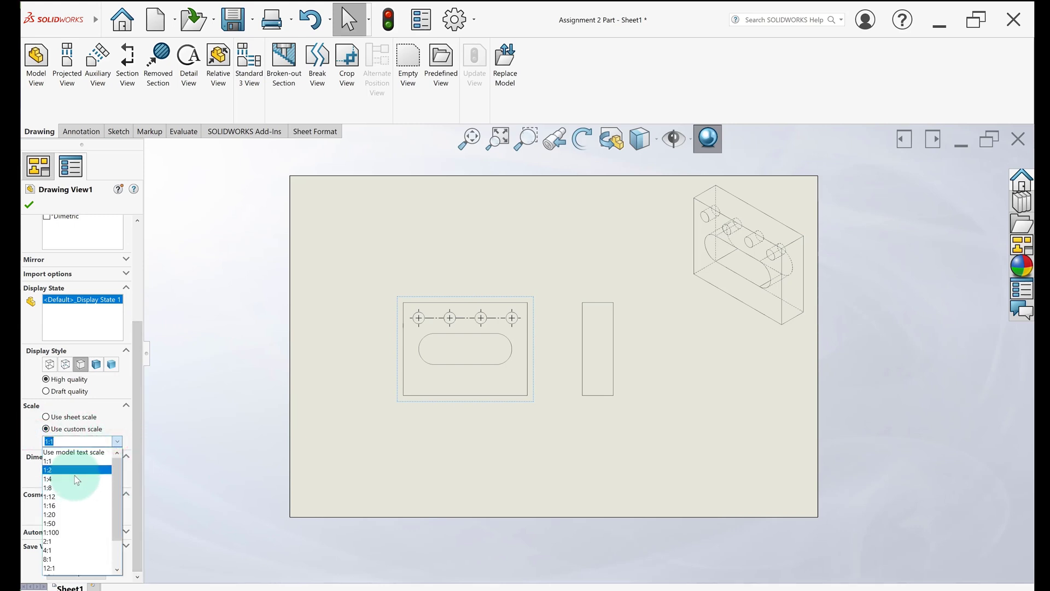
pyautogui.click(75, 470)
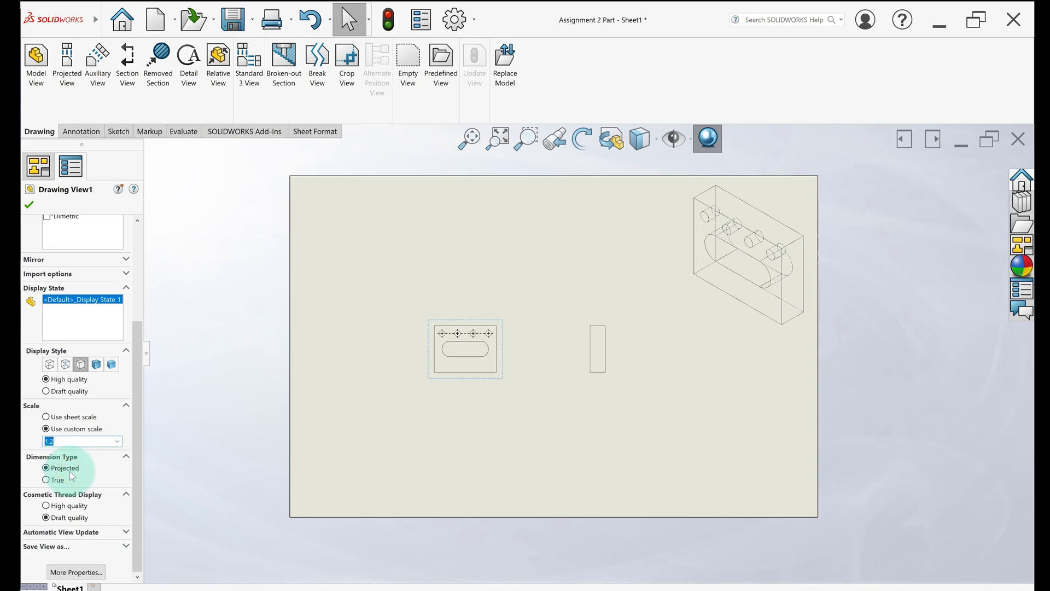
# Step: Try custom scales of 2:1 and 1.5:1 on the front view
pyautogui.click(118, 441)
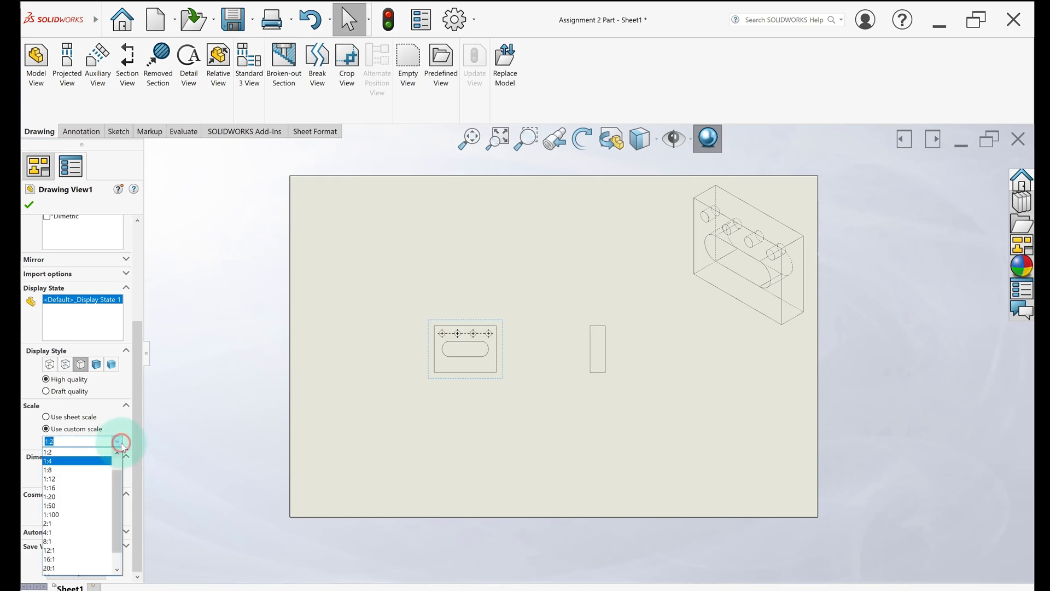
pyautogui.click(78, 524)
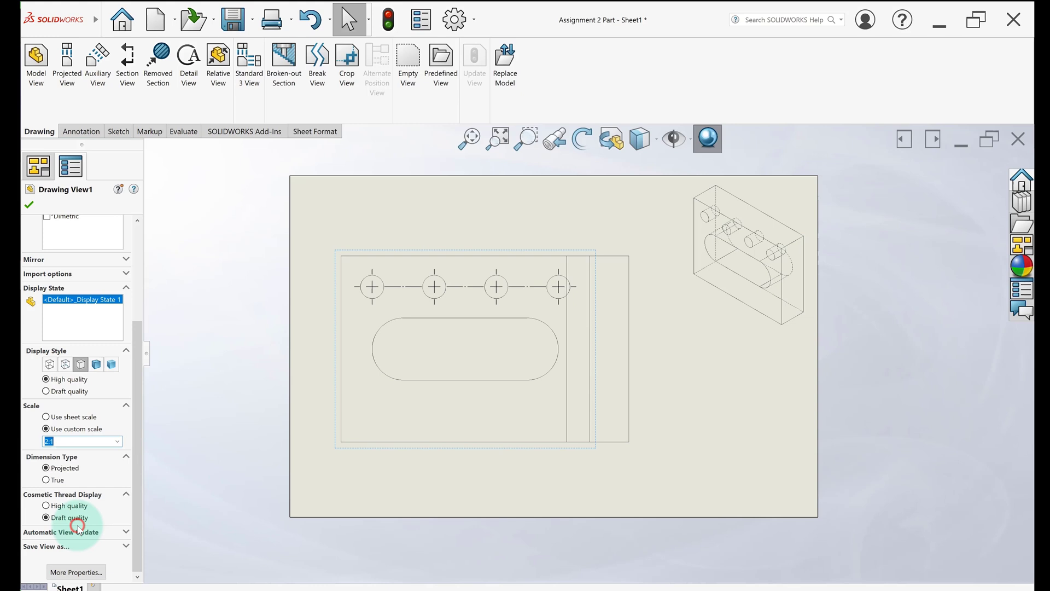
pyautogui.click(49, 442)
pyautogui.press('BackSpace')
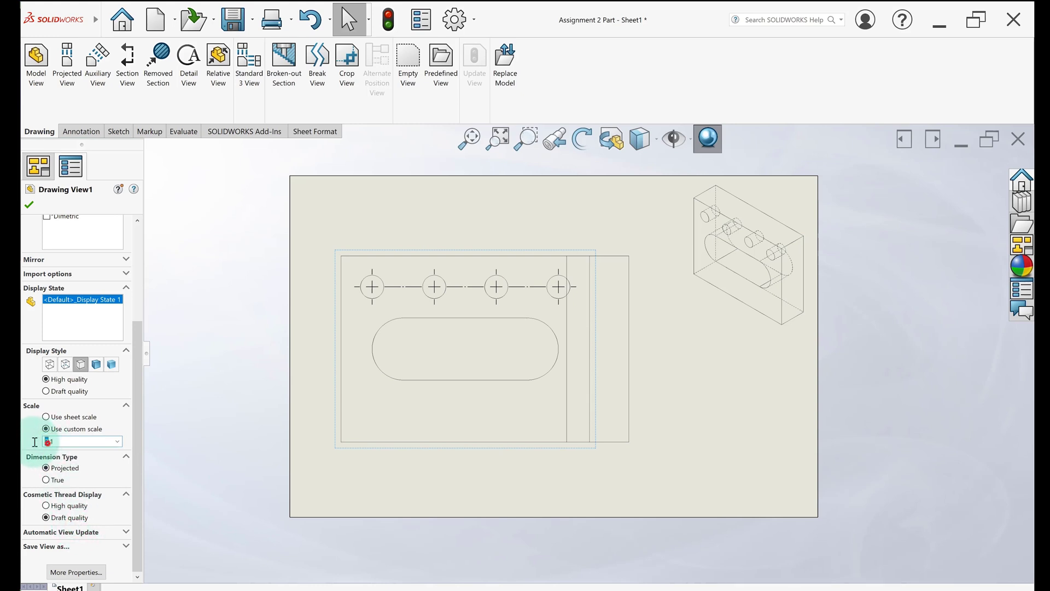
pyautogui.write('1')
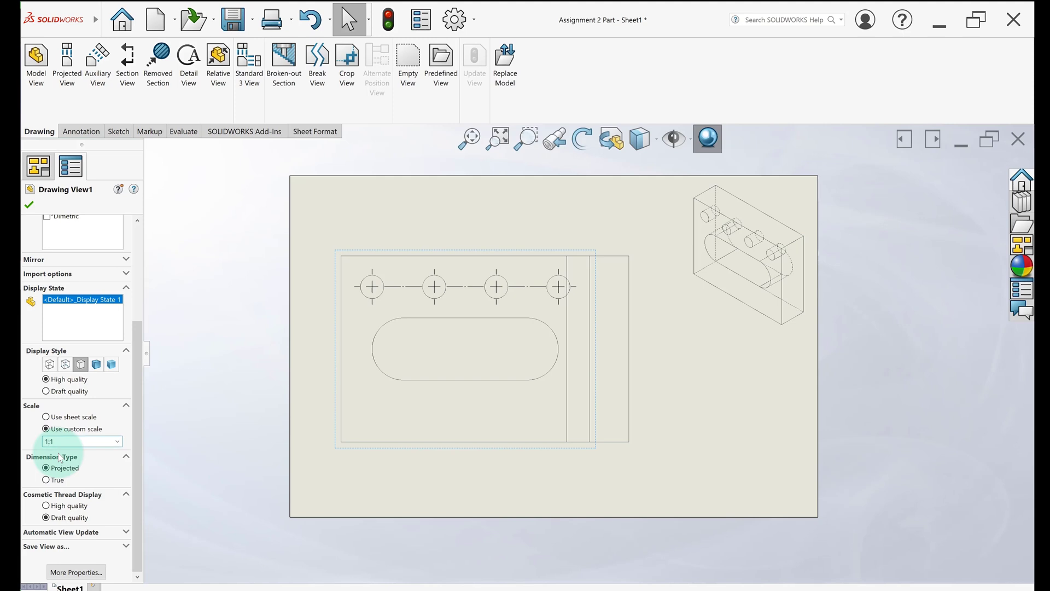
pyautogui.click(82, 443)
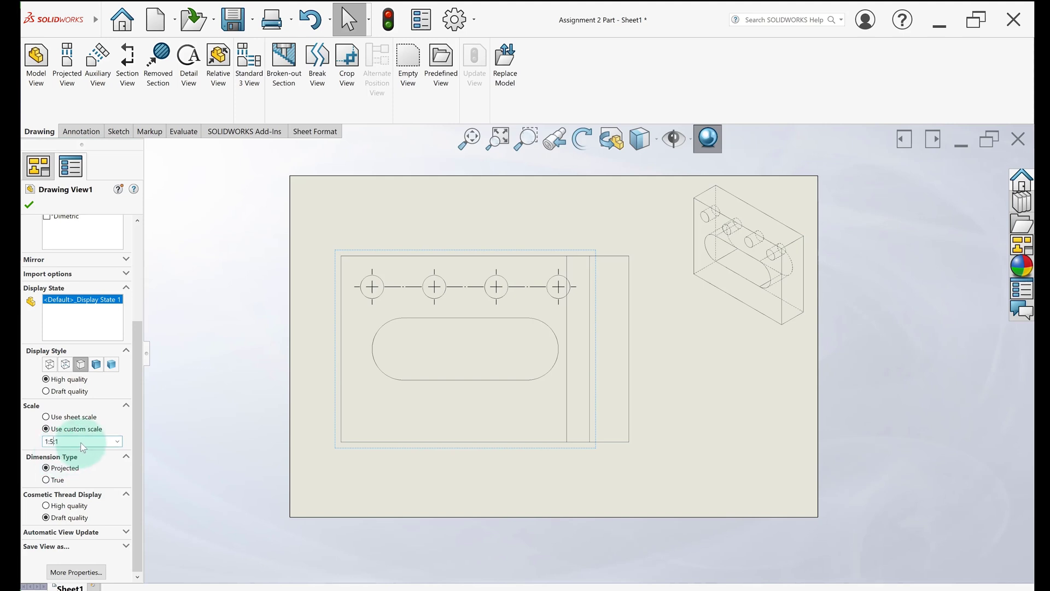
pyautogui.press('Left')
pyautogui.press('Left')
pyautogui.press('Left')
pyautogui.press('BackSpace')
pyautogui.write('.')
pyautogui.press('Return')
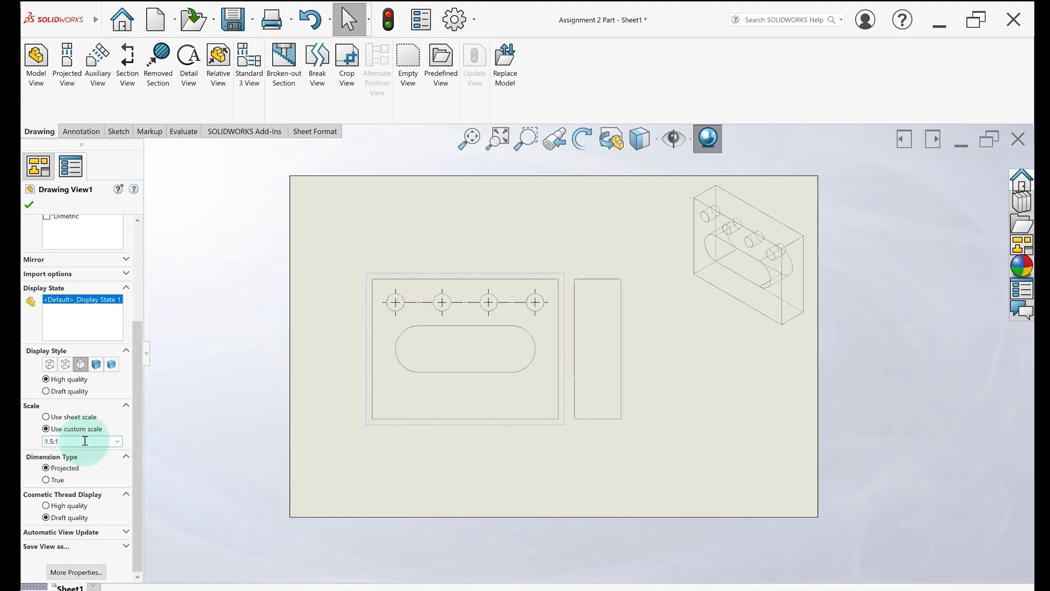
# Step: Make the front view use the sheet scale and accept the view settings
pyautogui.click(46, 417)
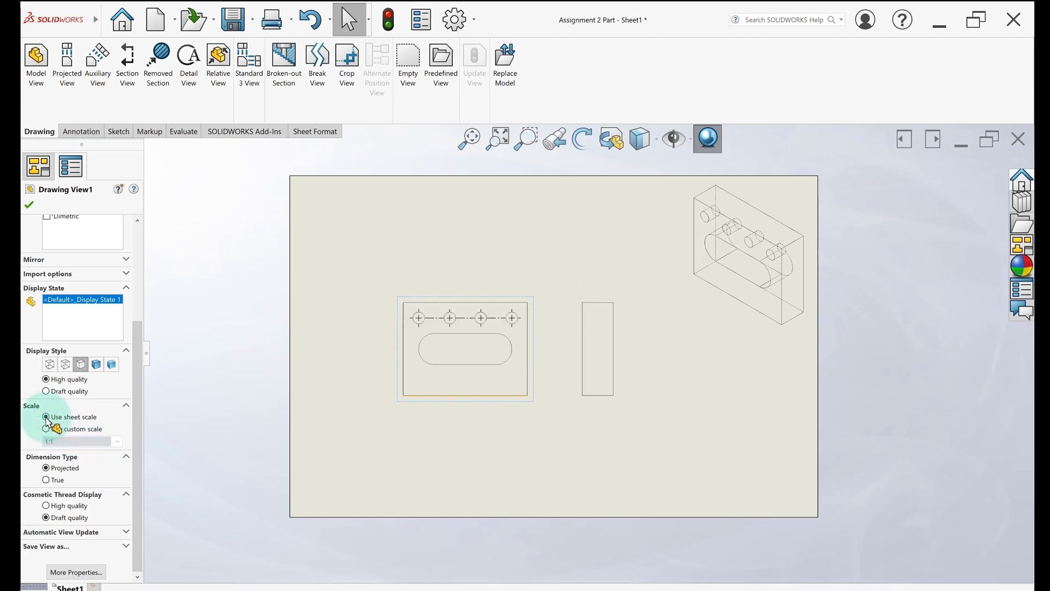
pyautogui.click(30, 205)
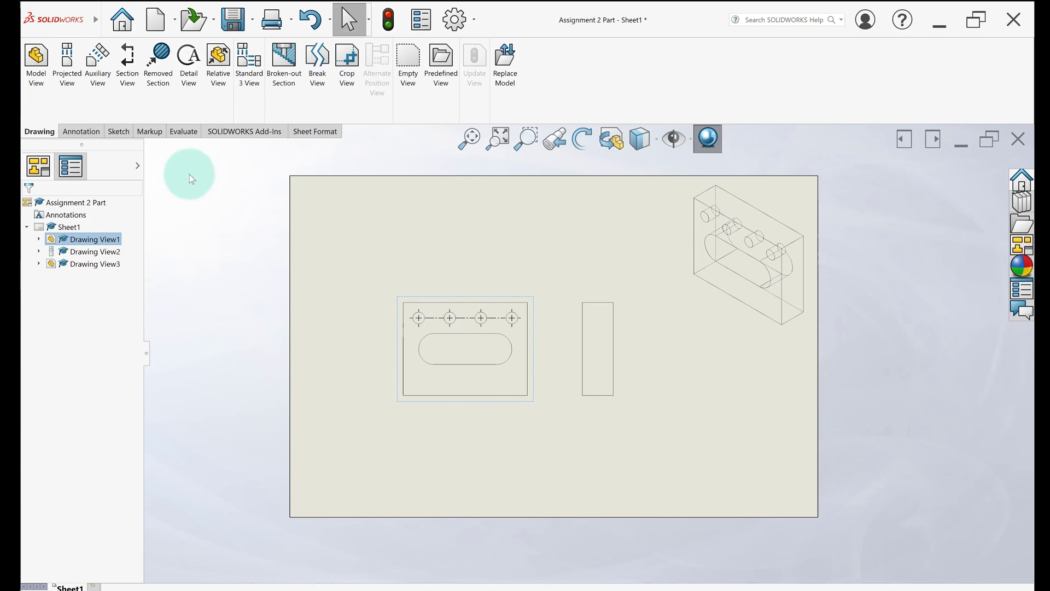
# Step: Add a slot center mark of the slot-ends type to the slot in the front view
pyautogui.click(81, 131)
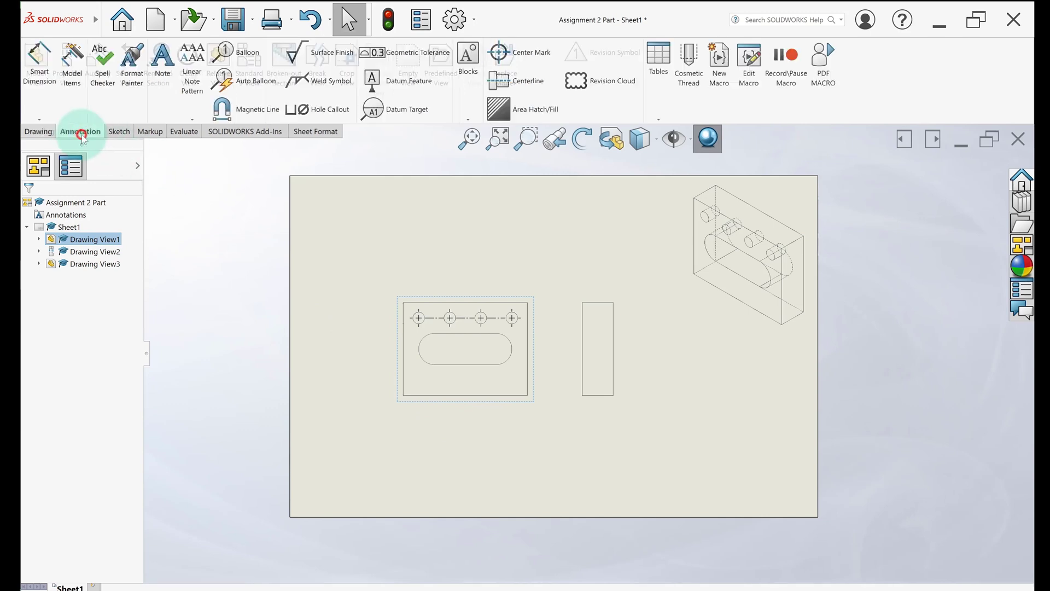
pyautogui.hotkey('shift', 'z')
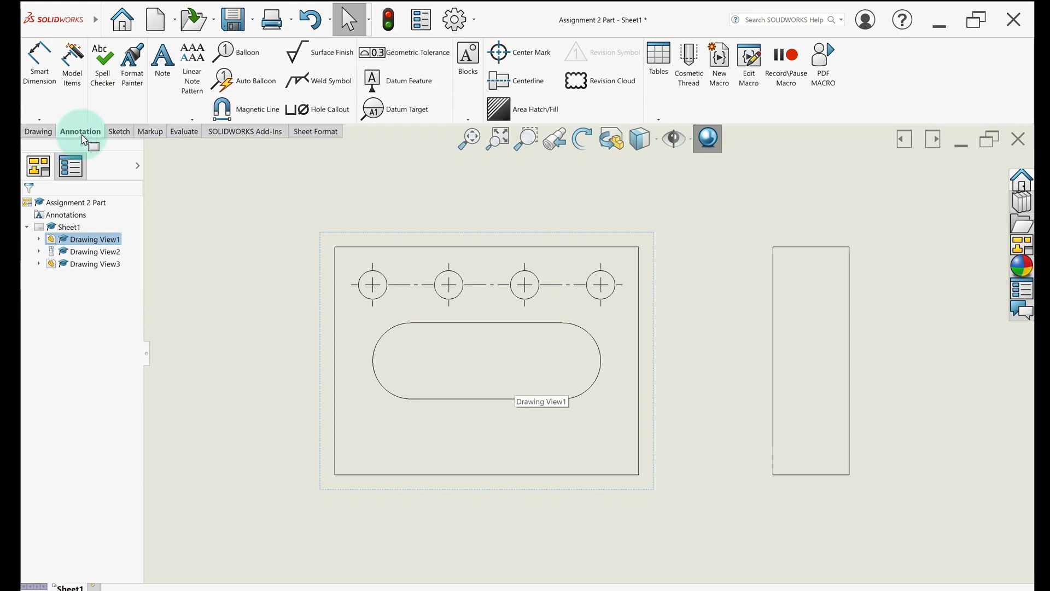
pyautogui.click(500, 56)
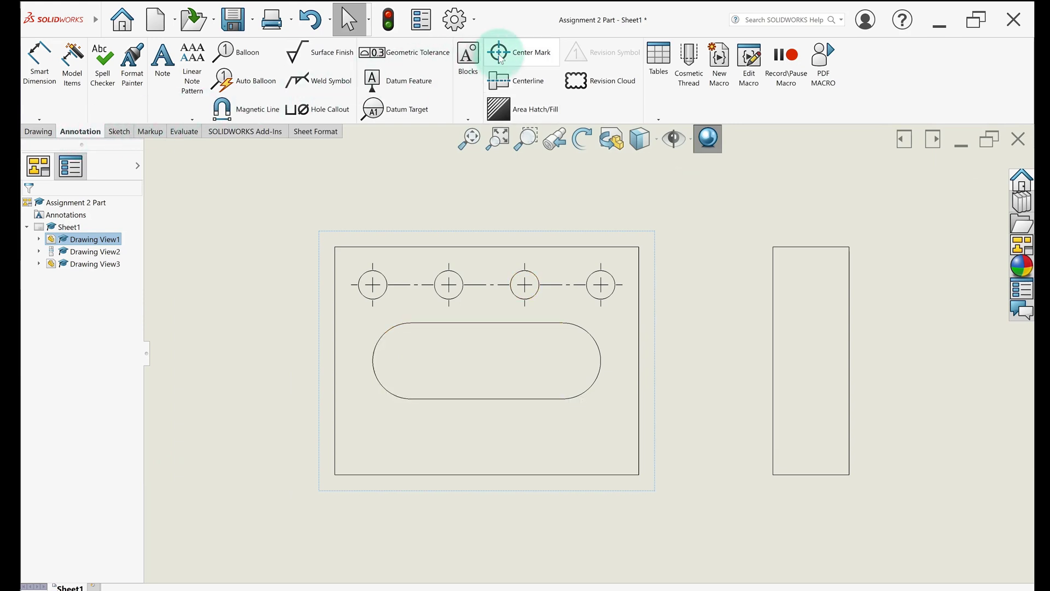
pyautogui.click(507, 53)
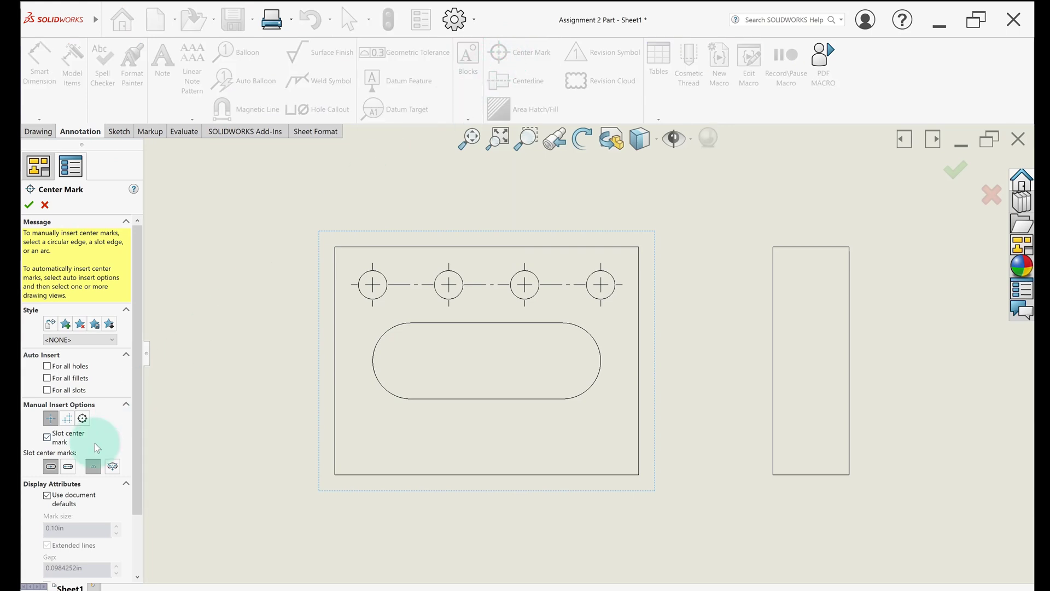
pyautogui.click(69, 467)
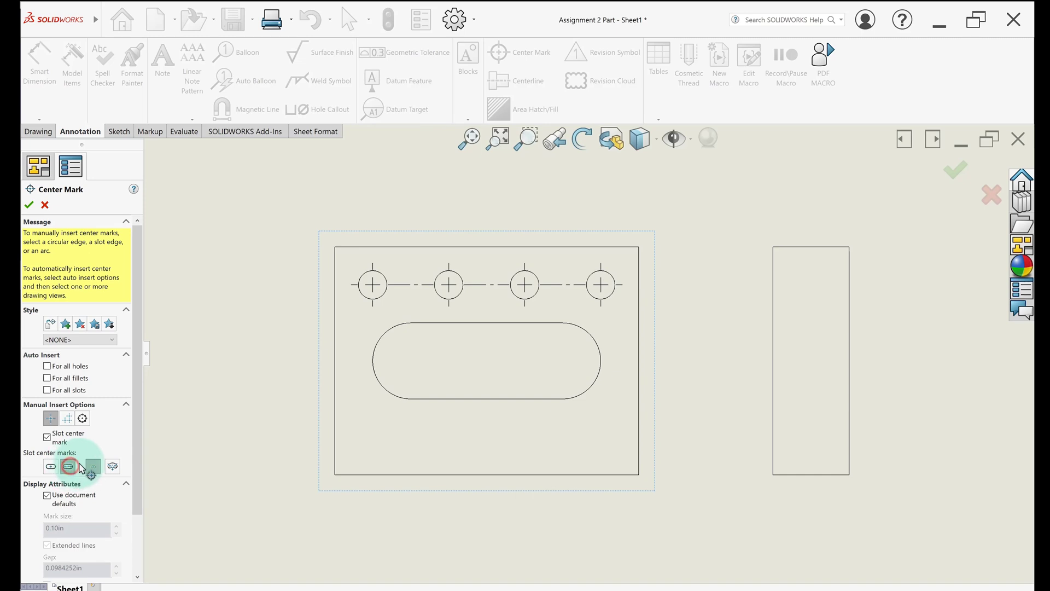
pyautogui.click(503, 327)
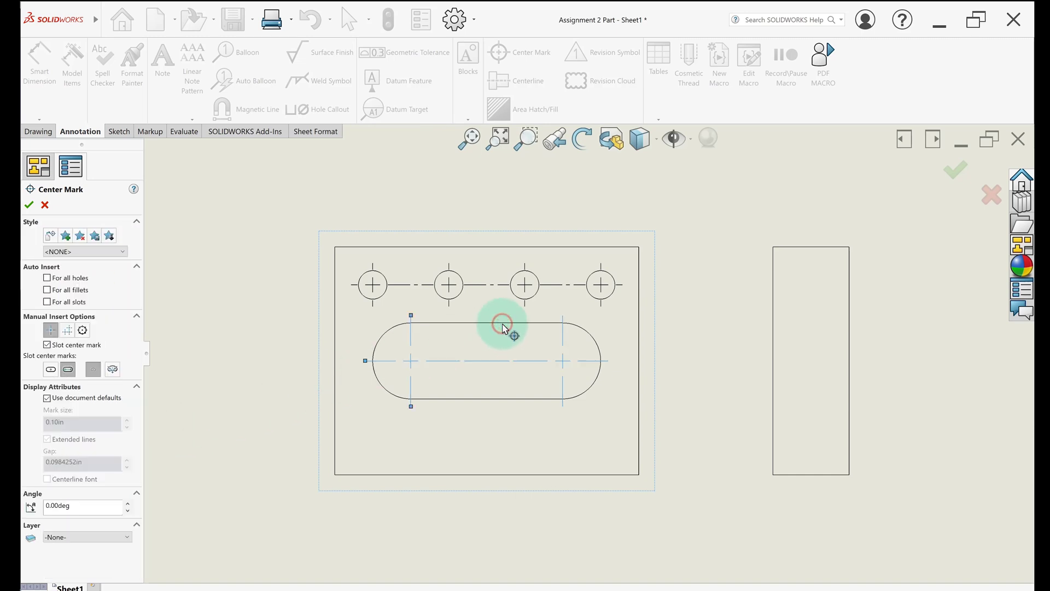
pyautogui.click(29, 205)
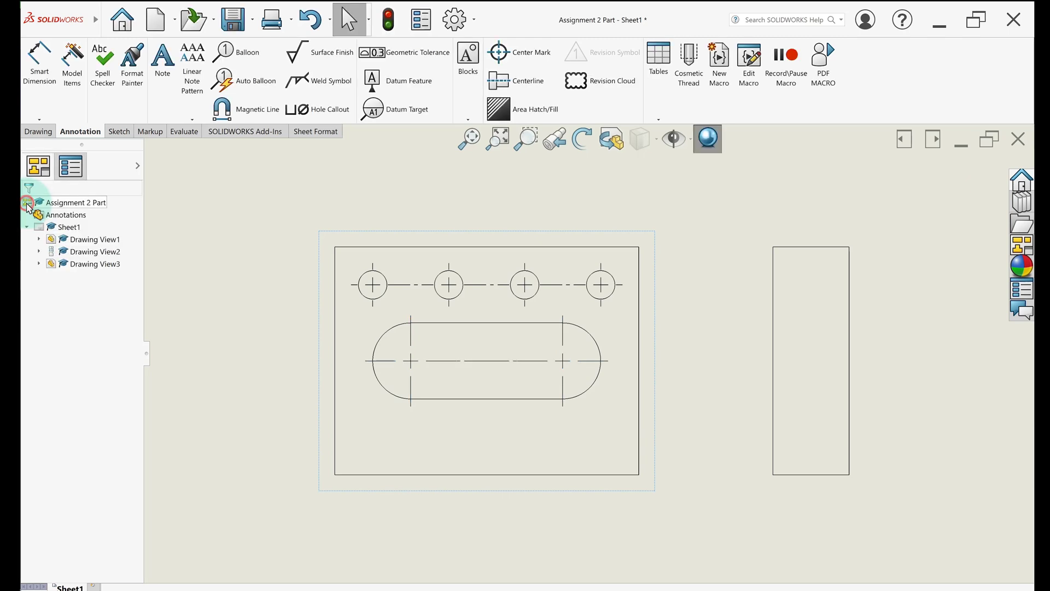
# Step: Start Model Items with import into all views and insert the base extrusion's dimensions from the front view
pyautogui.press('f')
pyautogui.scroll(-2, 520, 398)
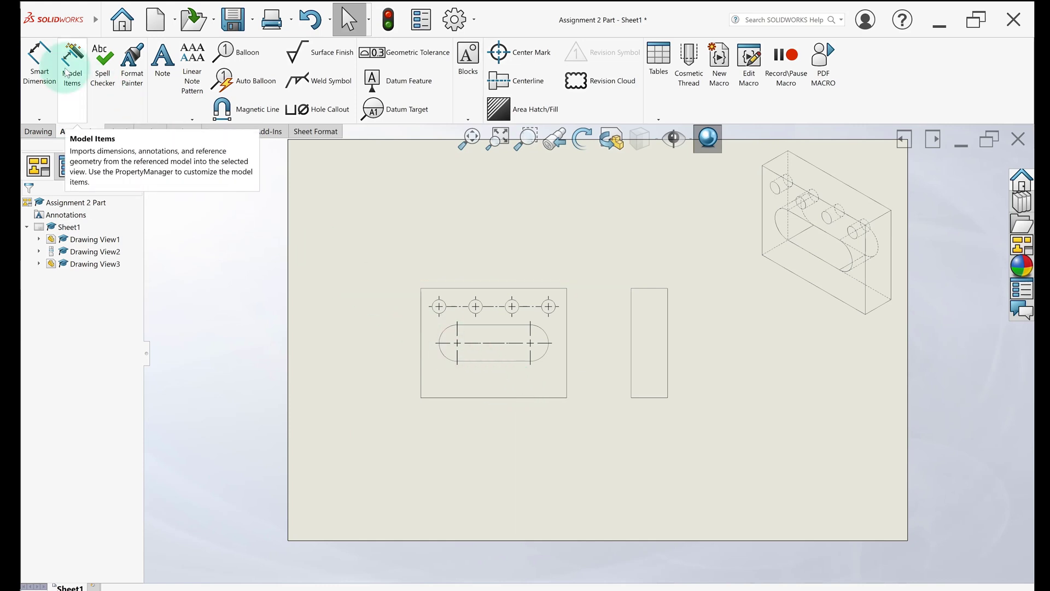
pyautogui.click(65, 72)
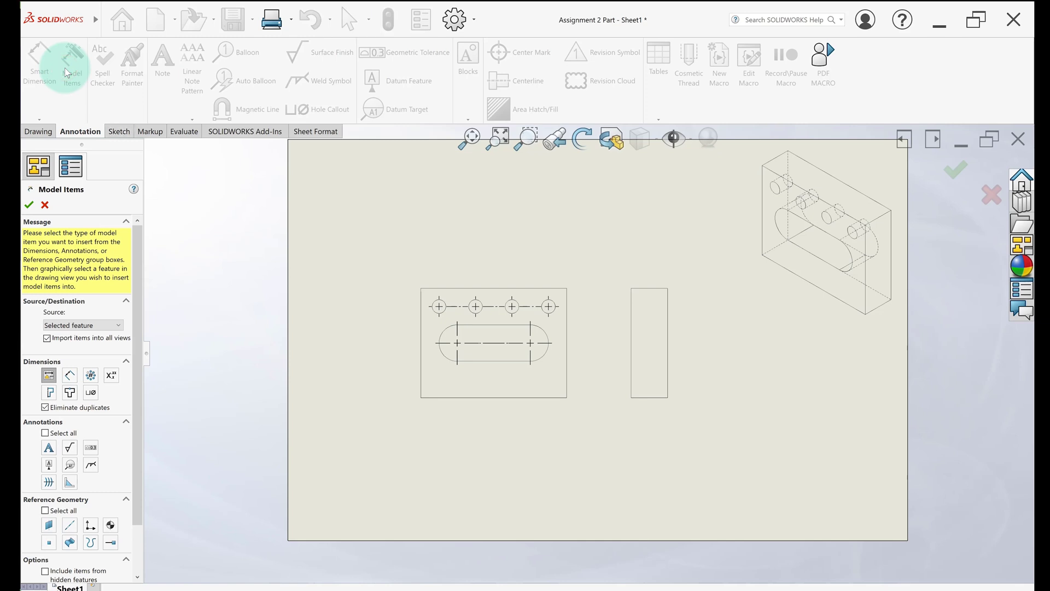
pyautogui.scroll(-2, 462, 388)
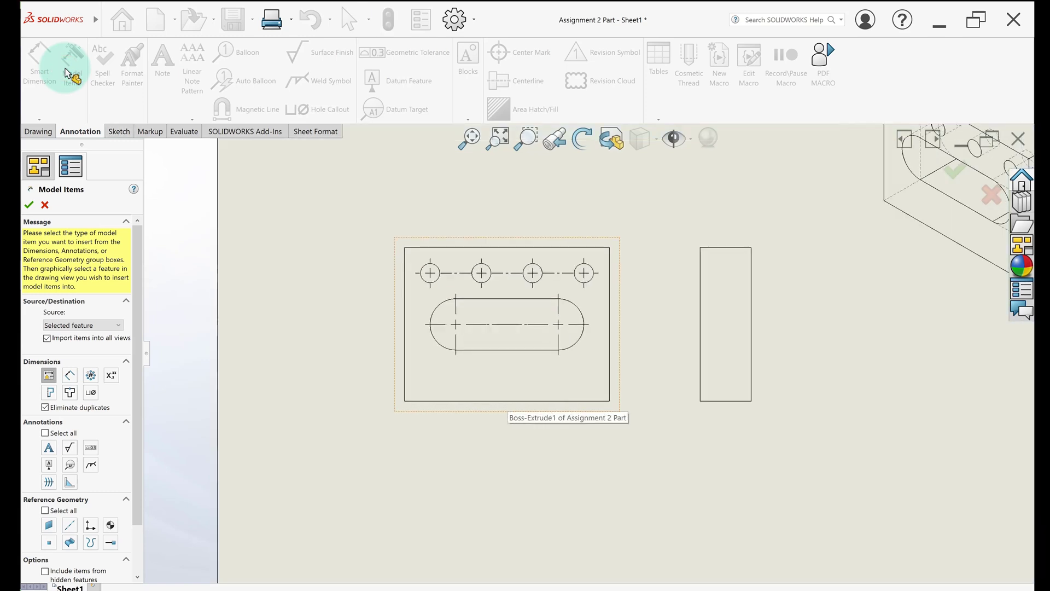
pyautogui.click(501, 383)
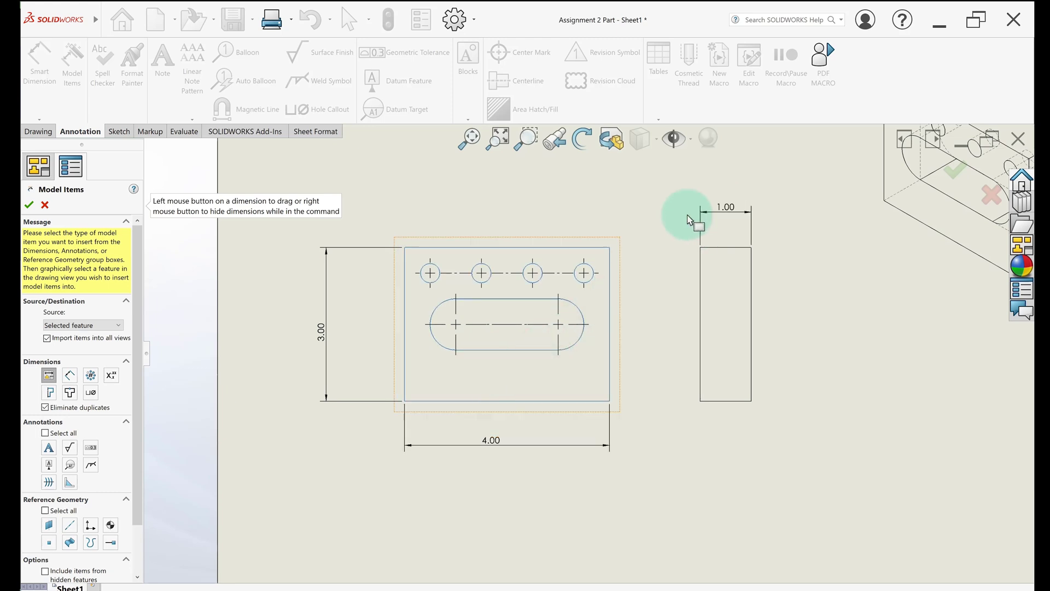
# Step: Insert the model dimensions of the leftmost hole and of the slot into the front view
pyautogui.click(429, 287)
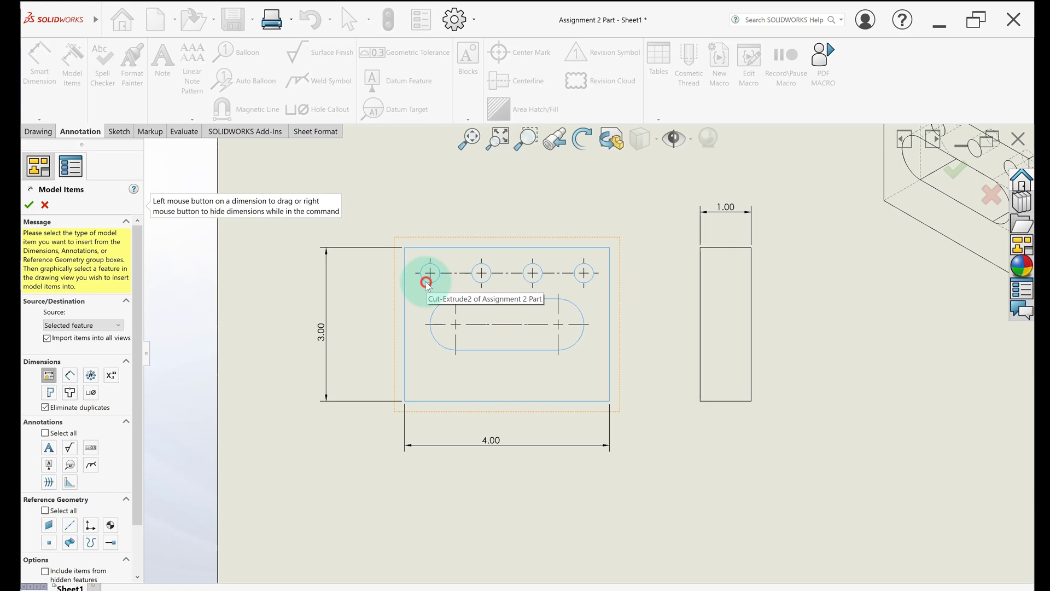
pyautogui.click(423, 279)
pyautogui.click(418, 415)
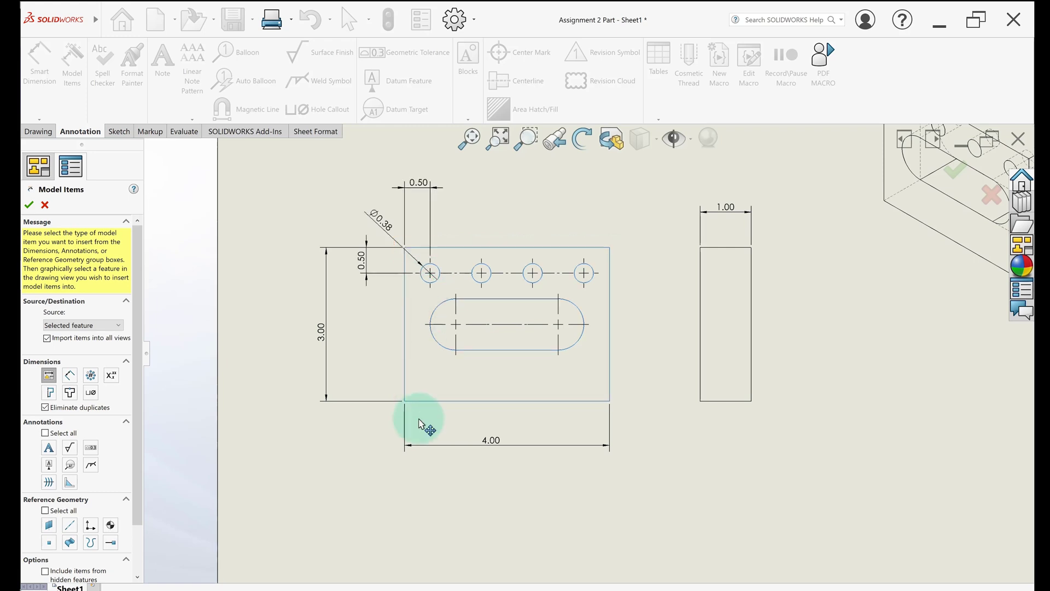
pyautogui.click(472, 350)
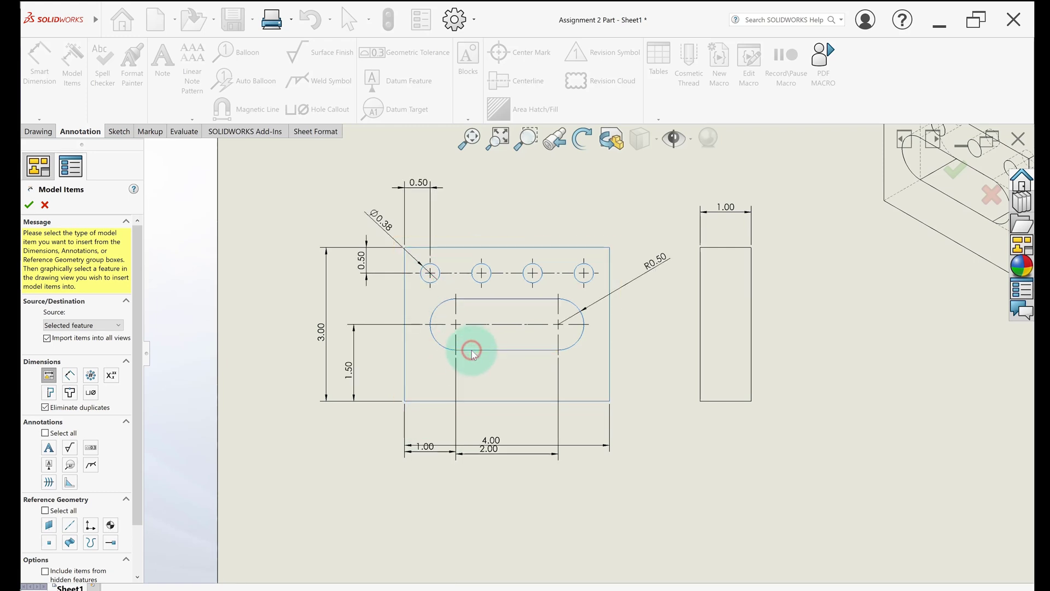
# Step: Insert the hole pattern's spacing dimension from the second hole and accept the imported model items
pyautogui.press('f')
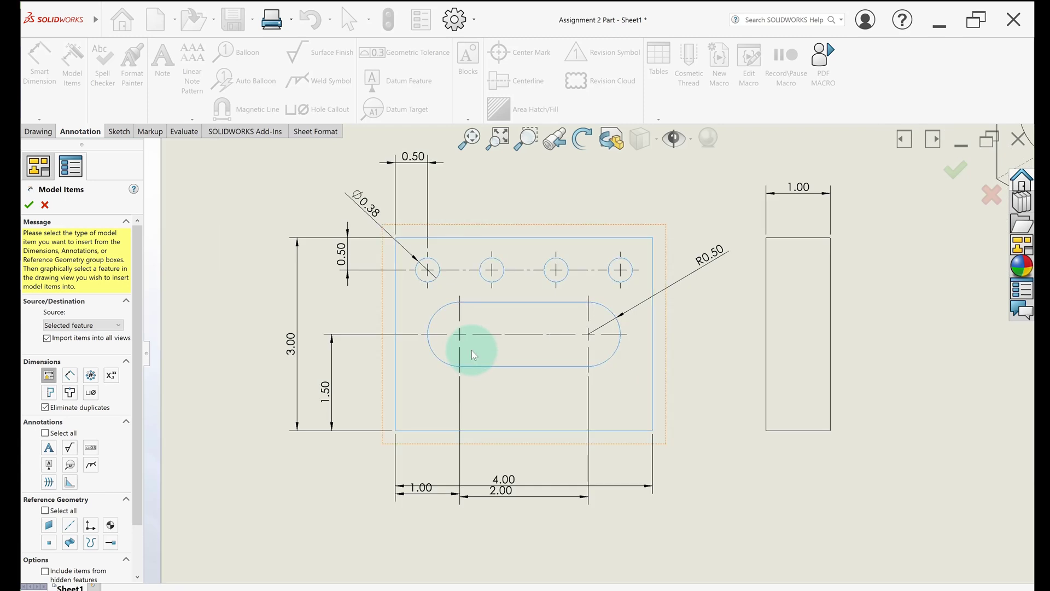
pyautogui.click(484, 267)
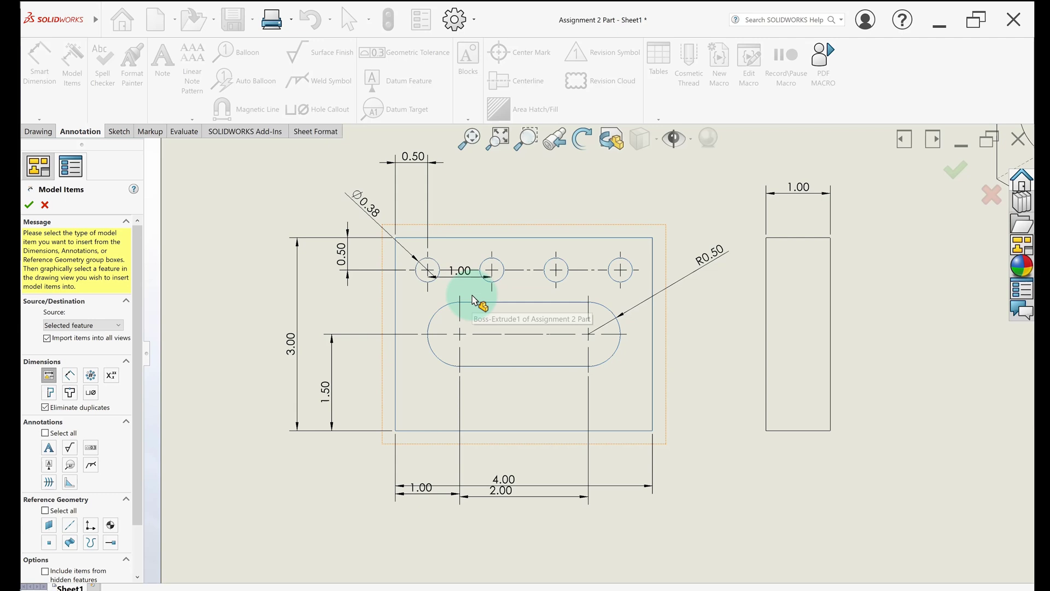
pyautogui.press('z')
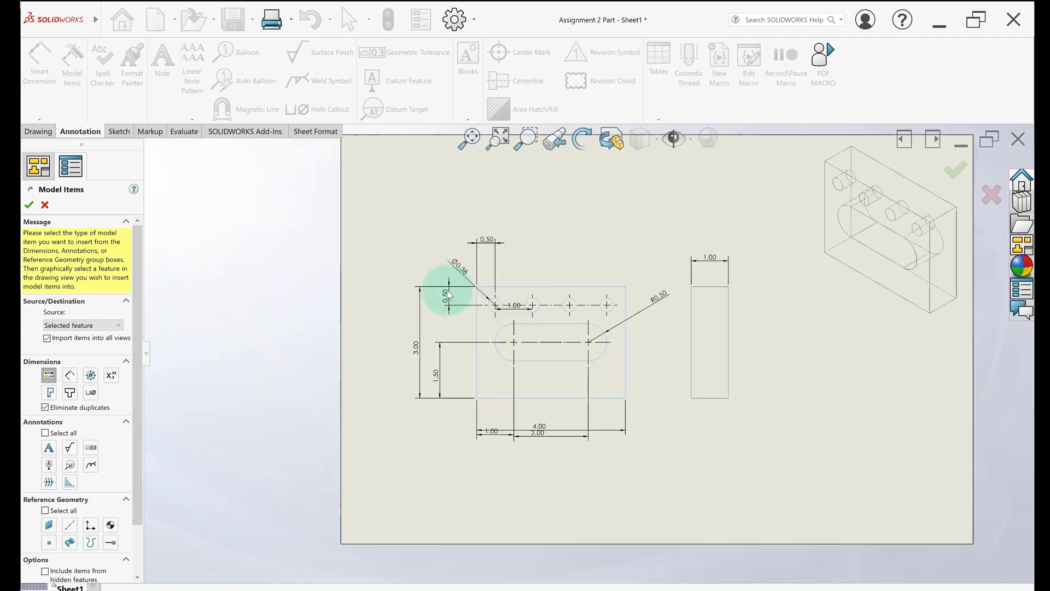
pyautogui.click(27, 207)
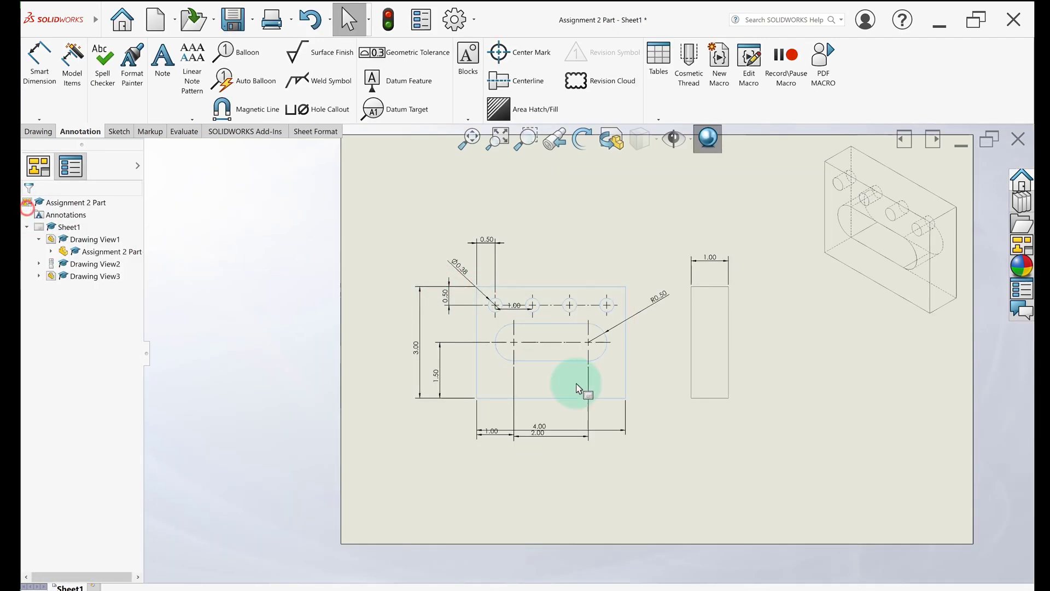
# Step: Compare the dimension layout with the Assignment 2 reference drawing in the browser, and return to SOLIDWORKS
pyautogui.scroll(-3, 623, 403)
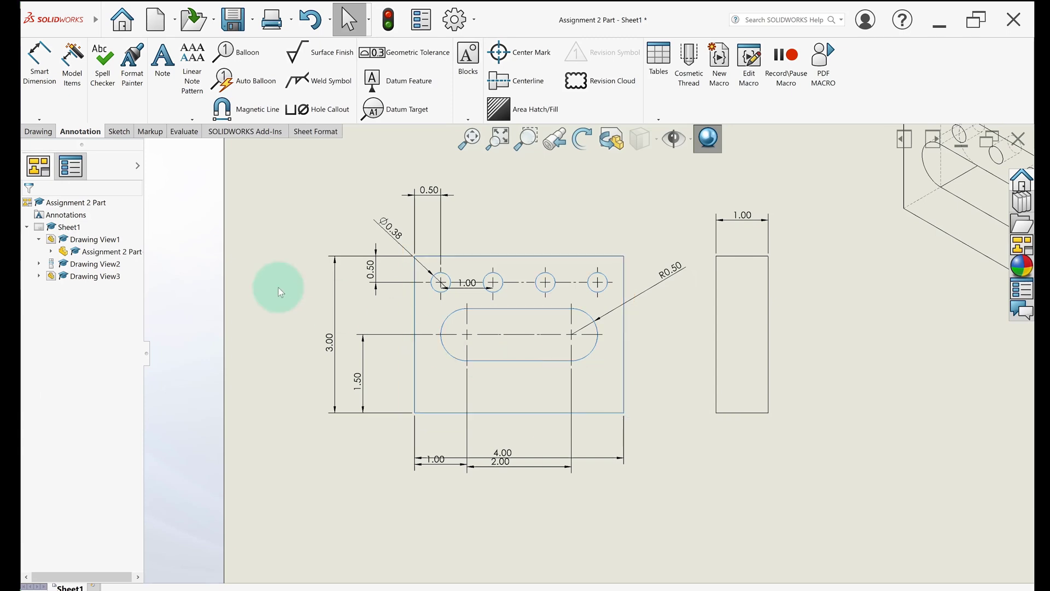
pyautogui.hotkey('alt', 'Tab')
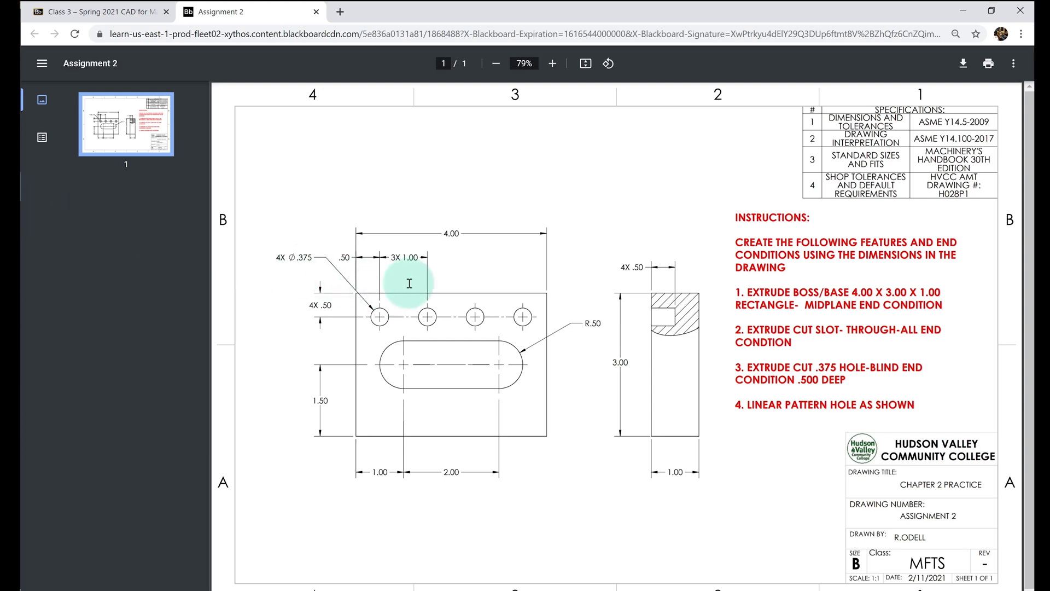
pyautogui.click(964, 11)
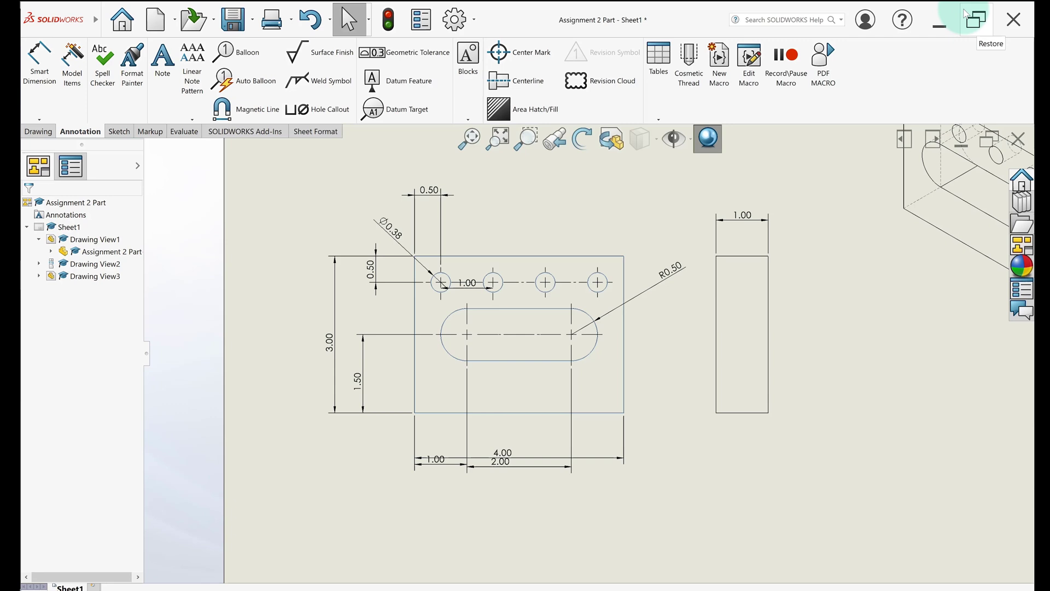
# Step: Open the document properties and select ANSI as the overall drafting standard
pyautogui.click(454, 23)
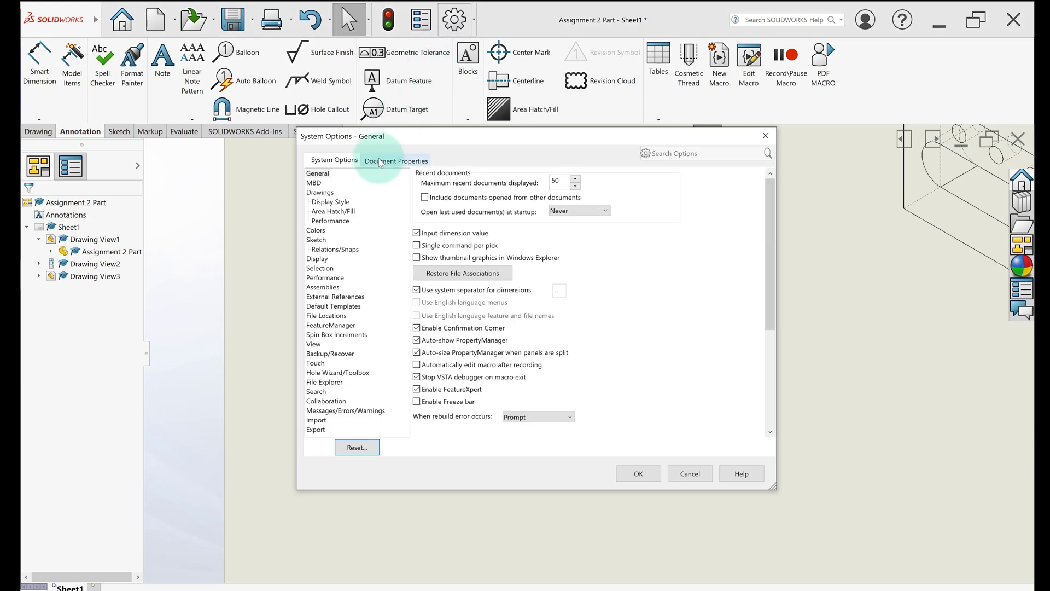
pyautogui.click(379, 160)
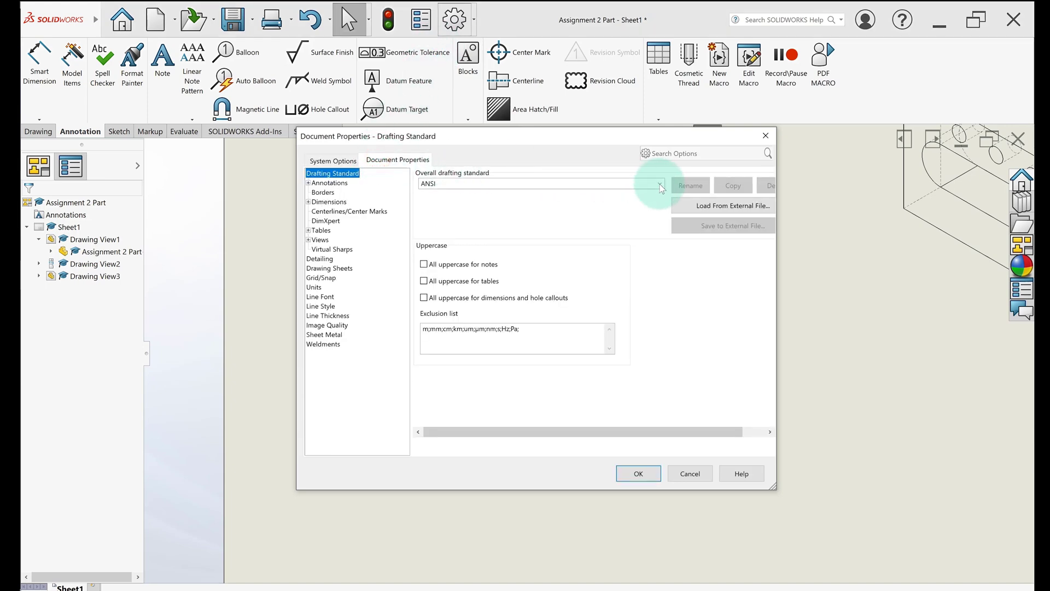
pyautogui.click(661, 185)
pyautogui.click(502, 195)
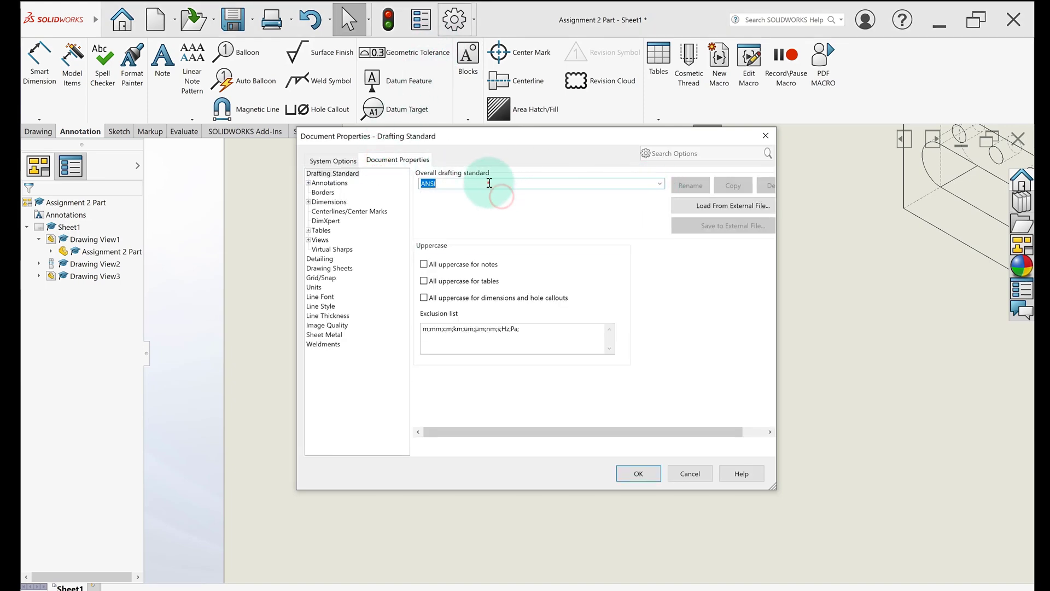
pyautogui.click(489, 183)
# Step: Set the base dimension standards for angle and angular running dimensions to ANSI in the document properties
pyautogui.click(326, 203)
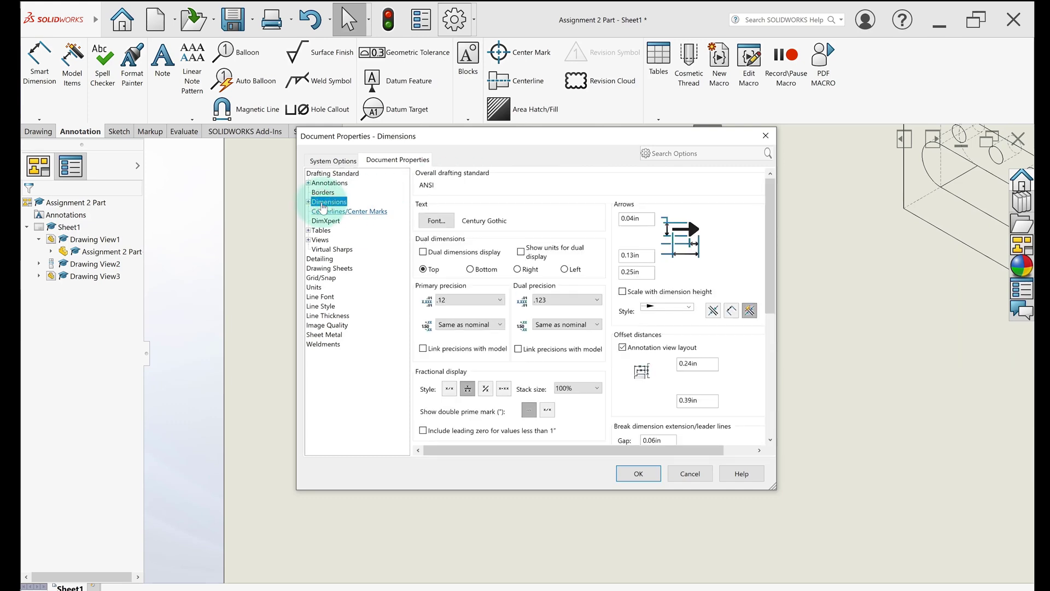
pyautogui.click(309, 202)
pyautogui.click(325, 212)
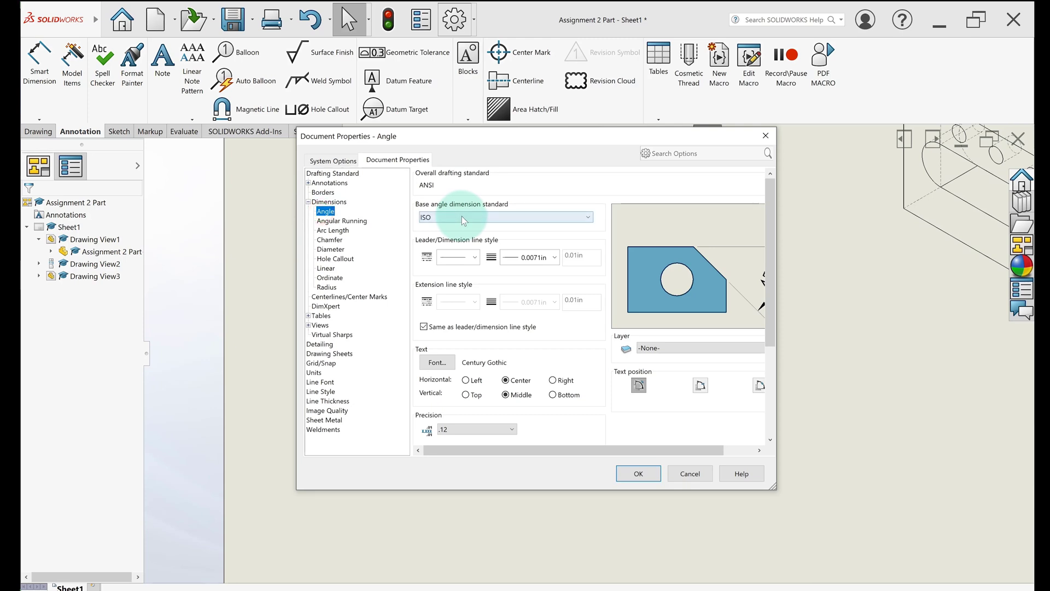
pyautogui.click(491, 217)
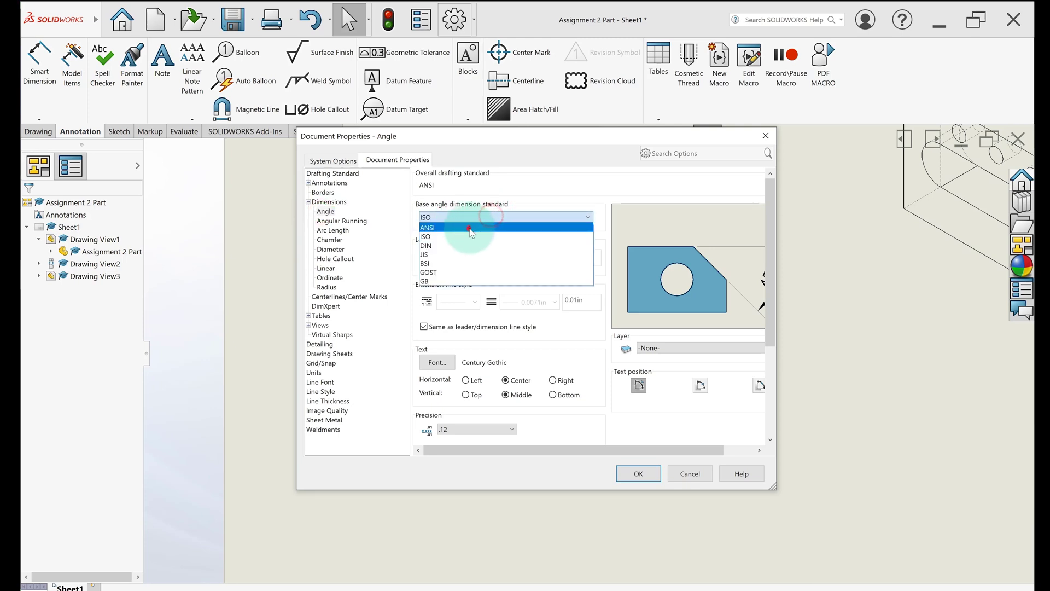
pyautogui.click(468, 232)
pyautogui.click(323, 221)
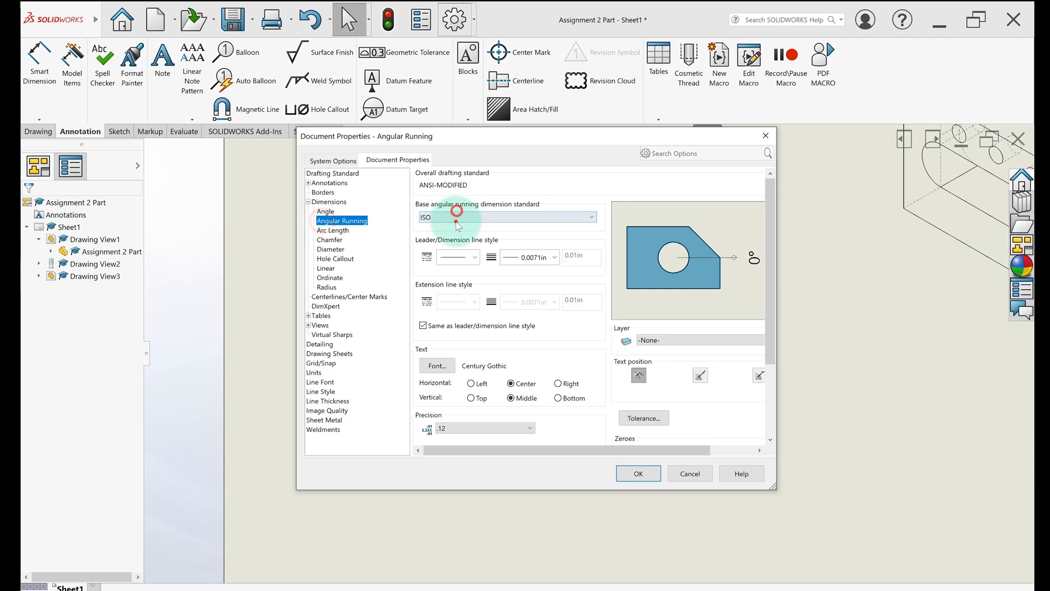
pyautogui.click(450, 217)
pyautogui.click(444, 229)
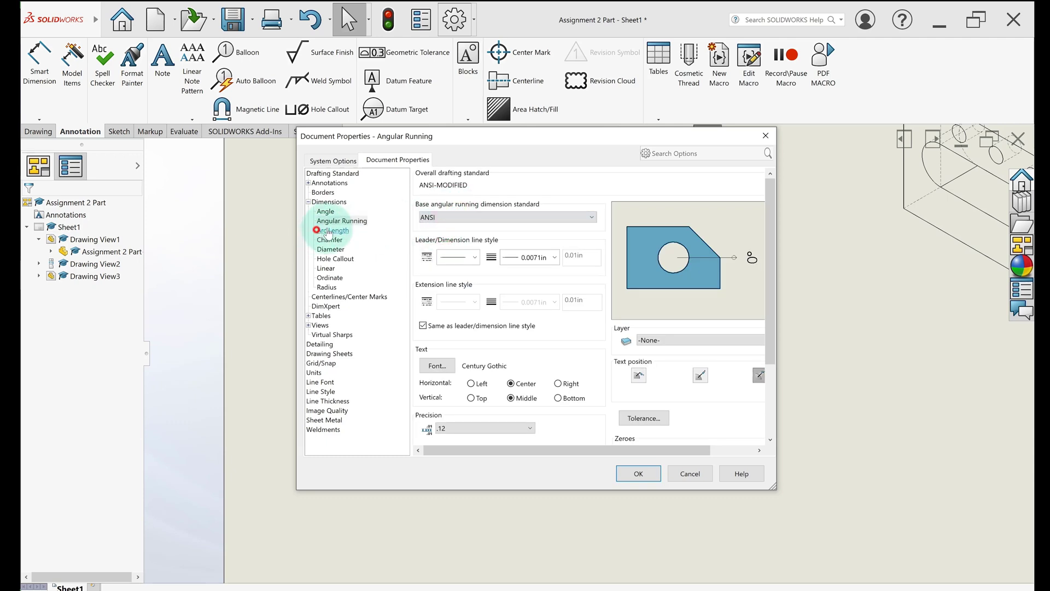
# Step: Set the base dimension standards for arc length and chamfer dimensions to ANSI
pyautogui.click(333, 230)
pyautogui.click(429, 217)
pyautogui.click(432, 227)
pyautogui.click(330, 240)
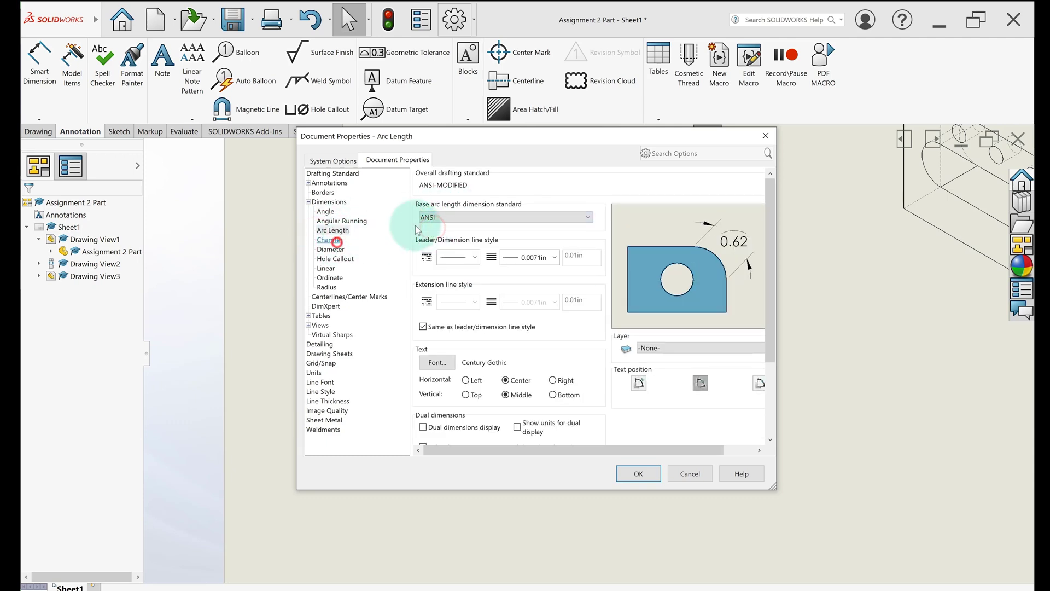
pyautogui.click(475, 214)
pyautogui.click(457, 229)
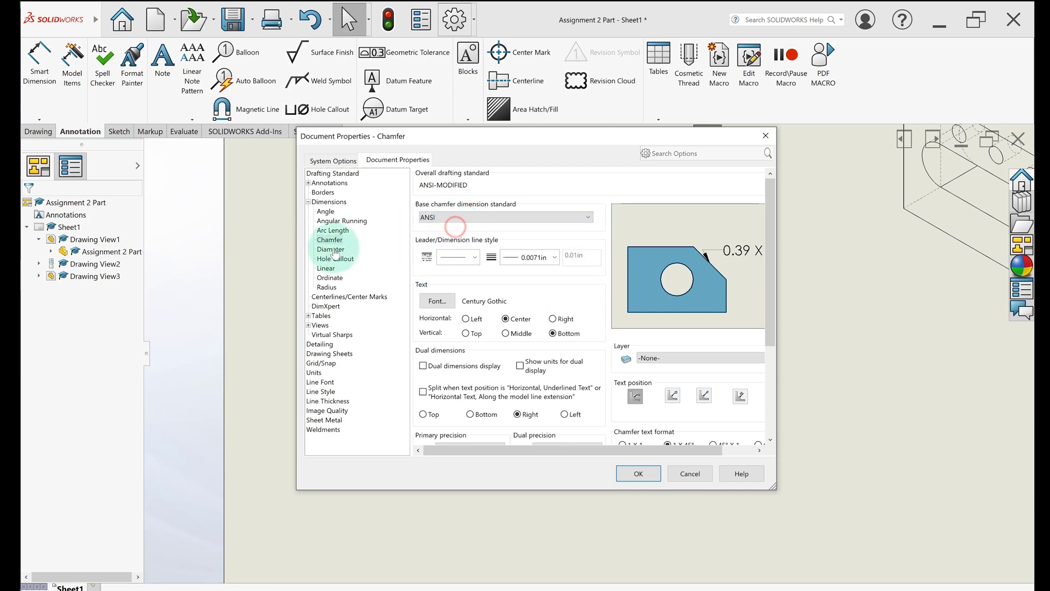
# Step: Set the base standards for diameter dimensions and hole callouts to ANSI
pyautogui.click(331, 249)
pyautogui.click(453, 219)
pyautogui.click(448, 229)
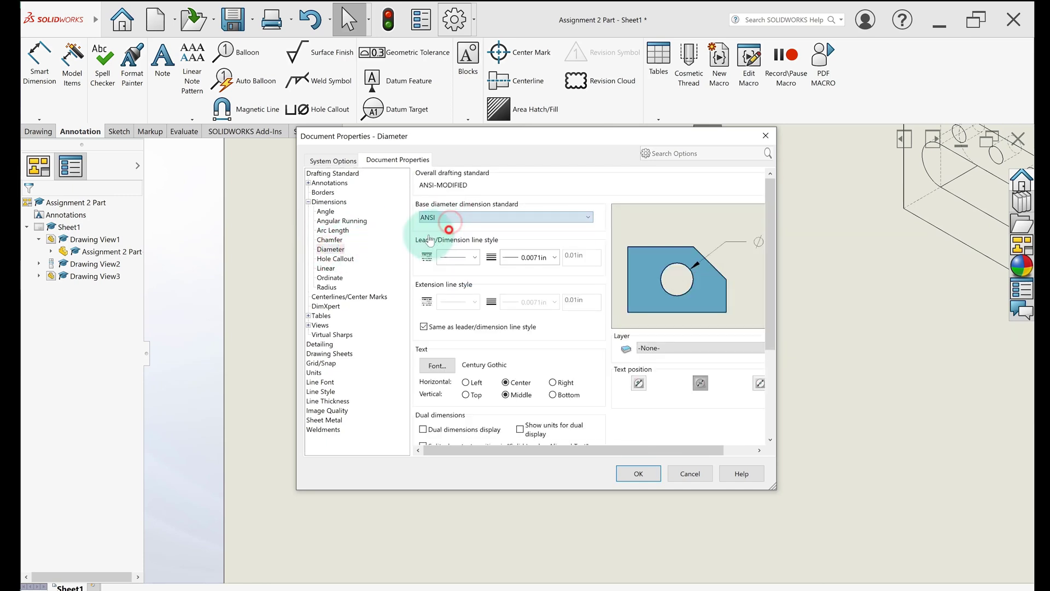
pyautogui.click(335, 258)
pyautogui.click(462, 220)
pyautogui.click(448, 228)
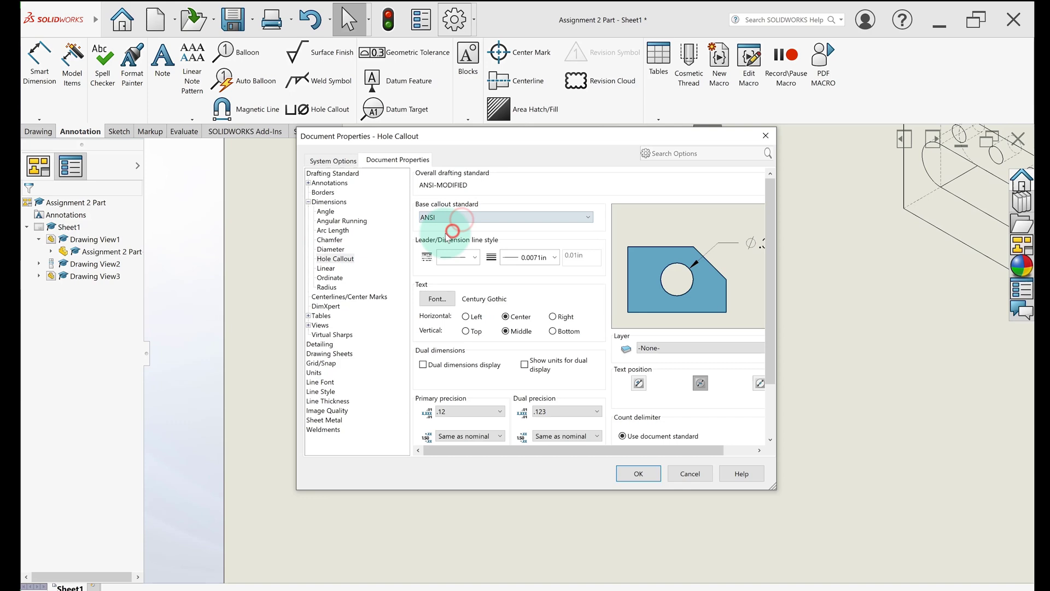
# Step: Set the base standards for linear and ordinate dimensions to ANSI, and apply the document properties
pyautogui.click(325, 268)
pyautogui.click(457, 217)
pyautogui.click(447, 227)
pyautogui.click(329, 277)
pyautogui.click(457, 217)
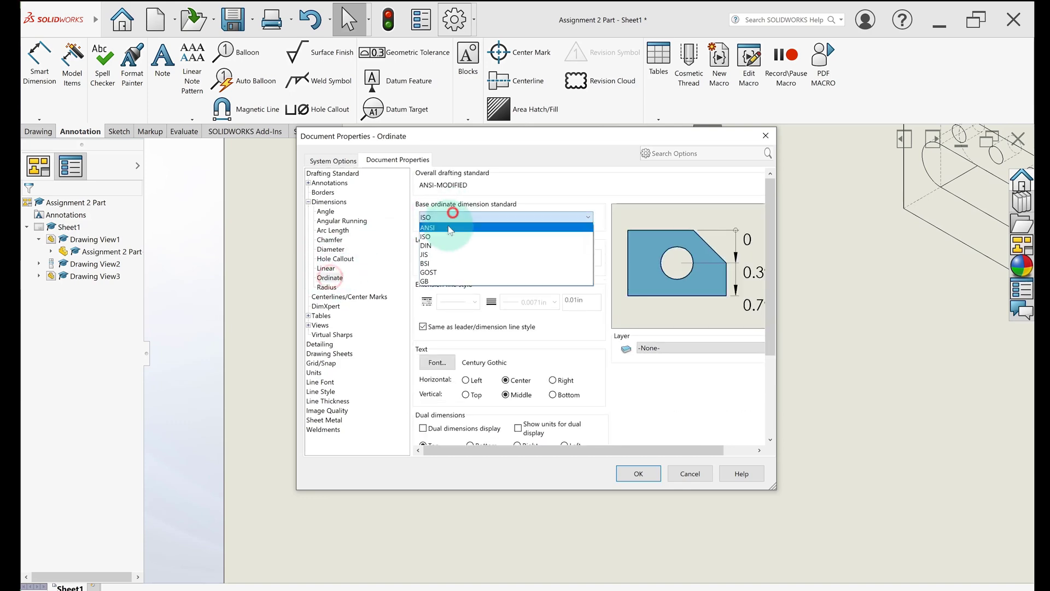
pyautogui.click(448, 228)
pyautogui.click(327, 287)
pyautogui.click(639, 473)
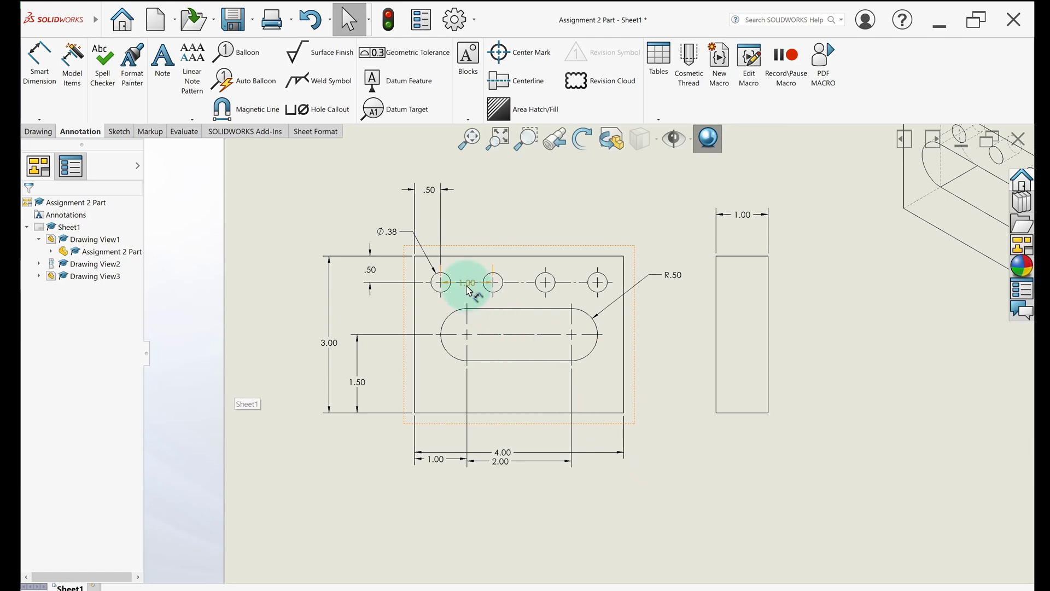
# Step: Move the spacing dimension between the first two holes above the front view, in line with the .50 edge dimension
pyautogui.moveTo(469, 291); pyautogui.dragTo(469, 198)
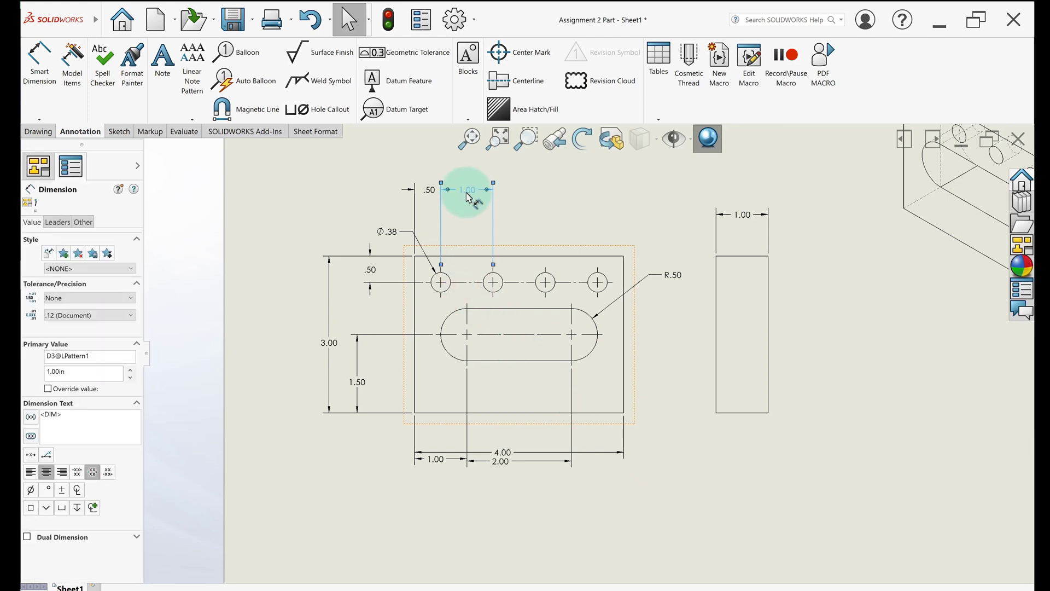
pyautogui.click(469, 198)
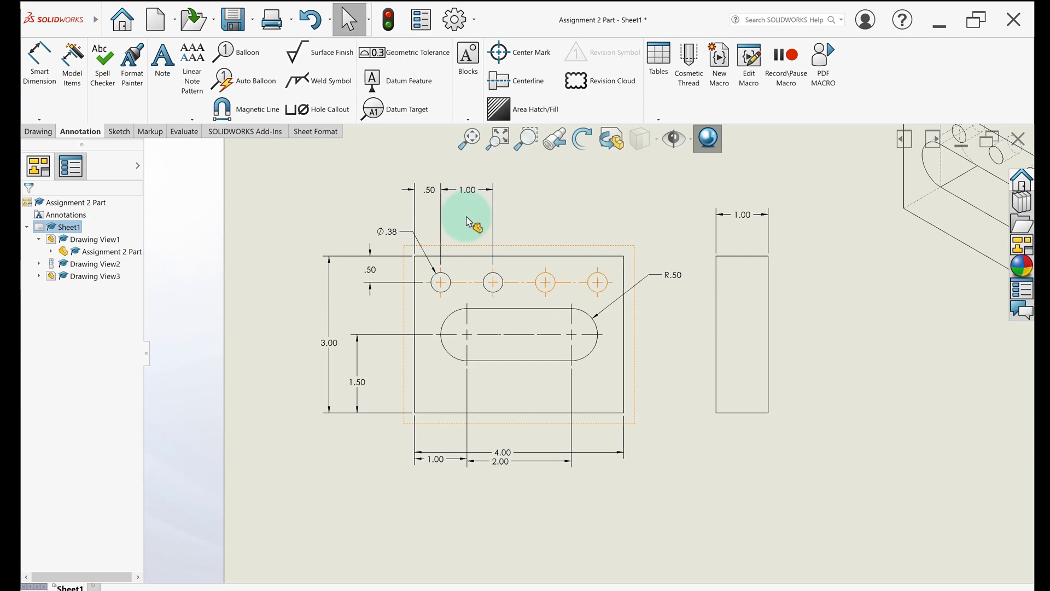
pyautogui.scroll(-2, 467, 268)
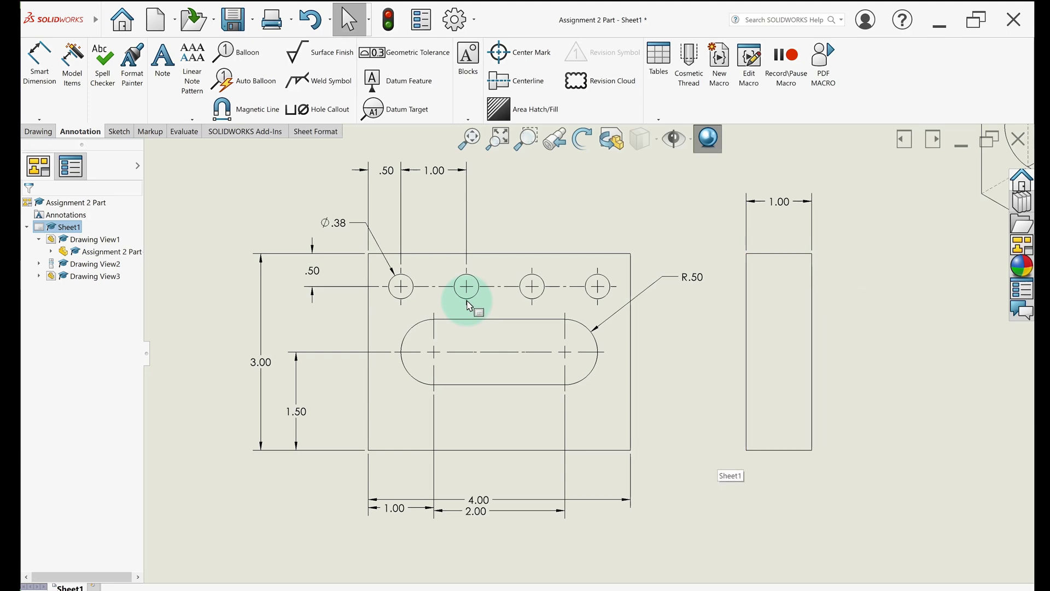
# Step: Start a Broken-out Section and outline the upper part of the side view with a closed spline crossing its left edge
pyautogui.click(40, 131)
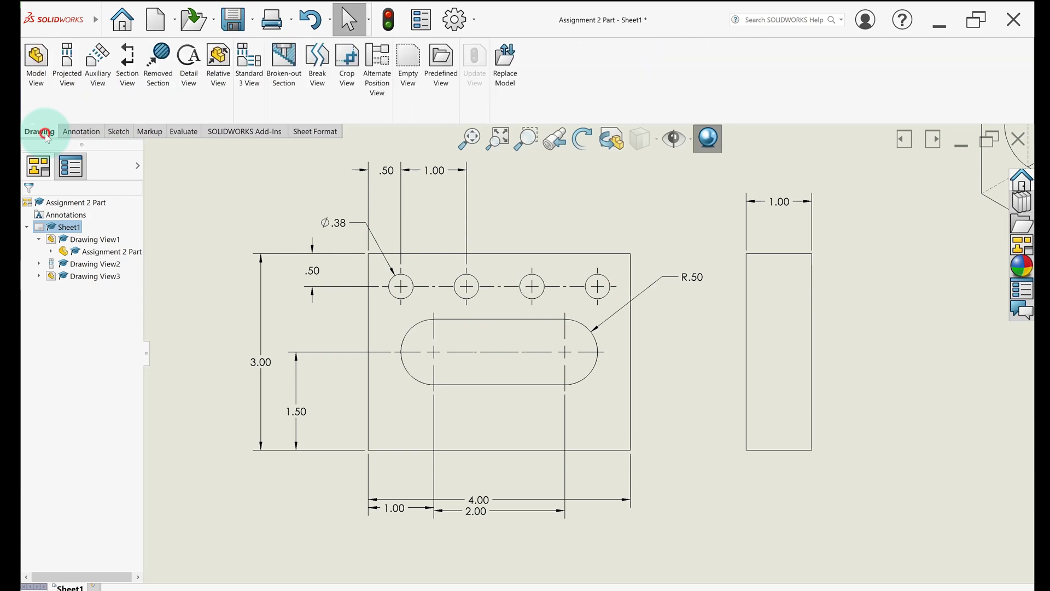
pyautogui.click(279, 69)
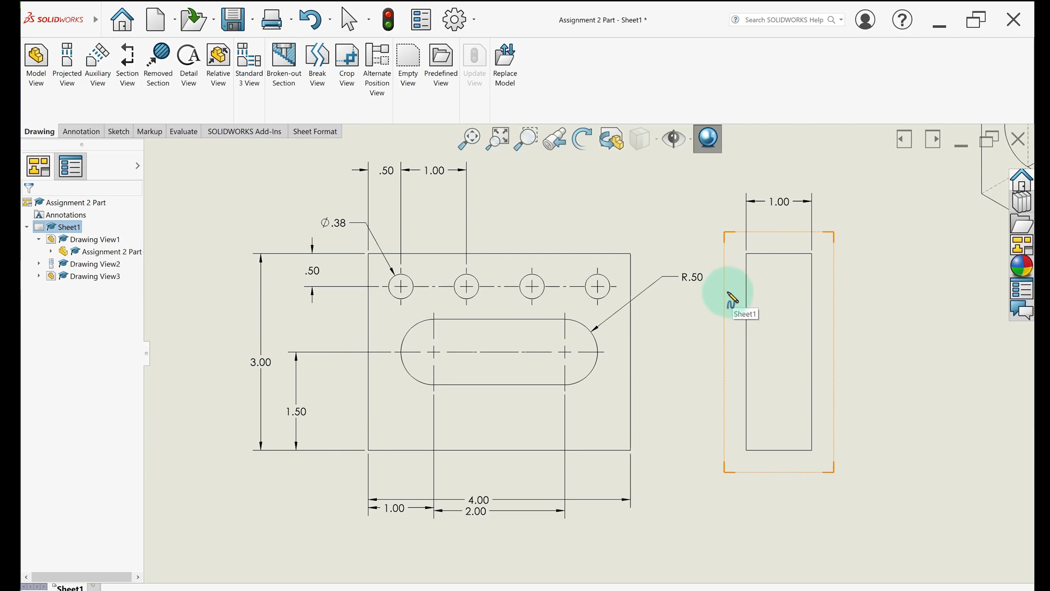
pyautogui.click(674, 283)
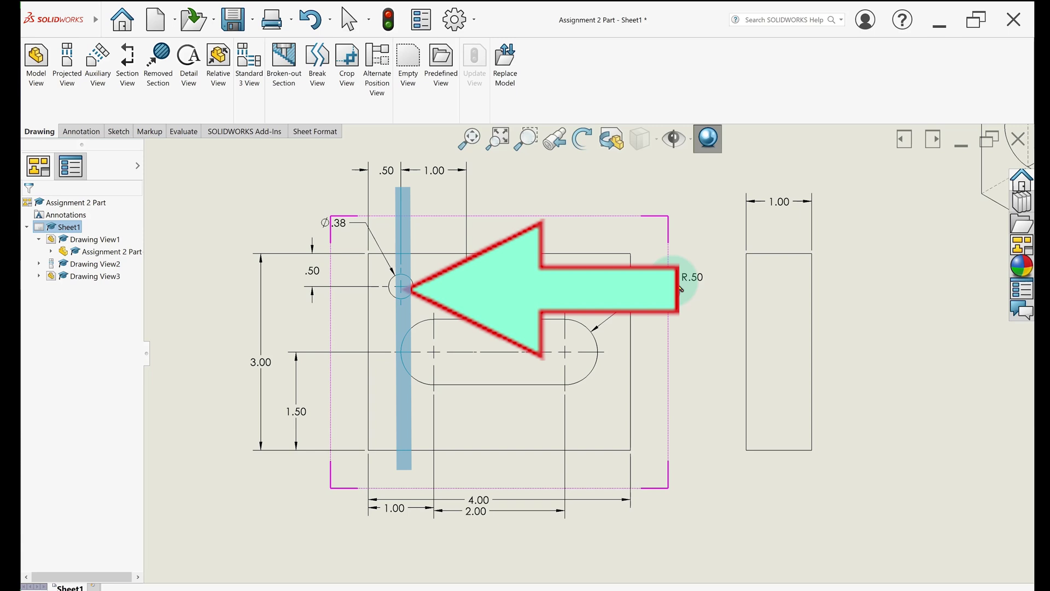
pyautogui.click(720, 273)
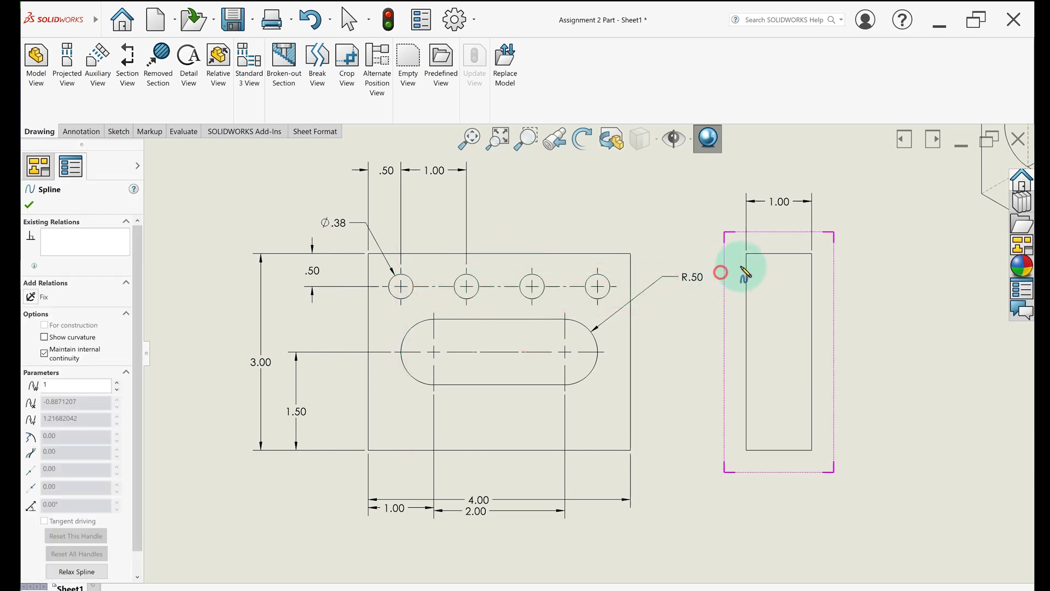
pyautogui.click(766, 259)
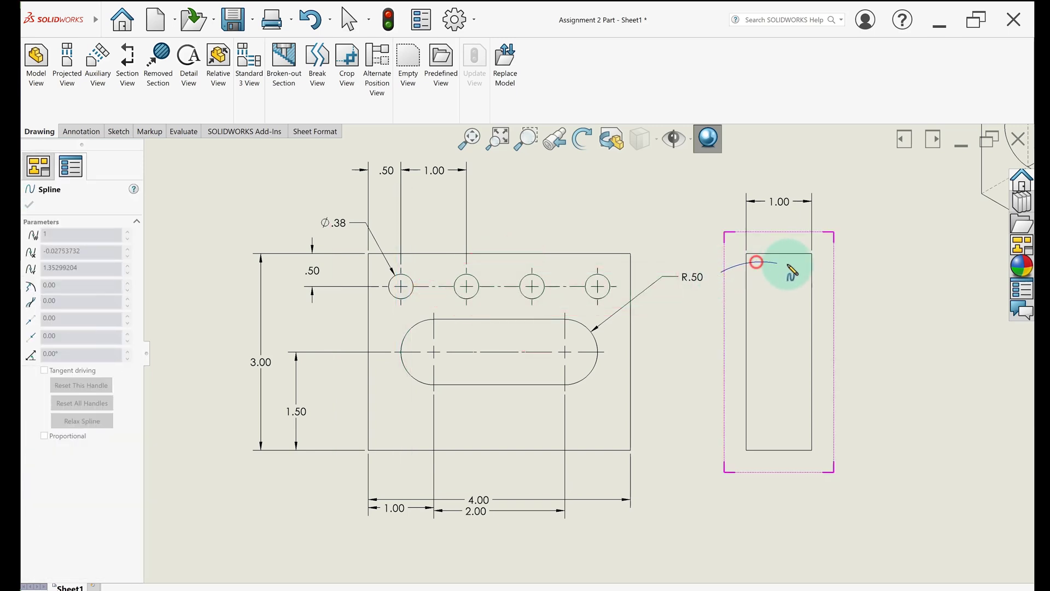
pyautogui.click(801, 289)
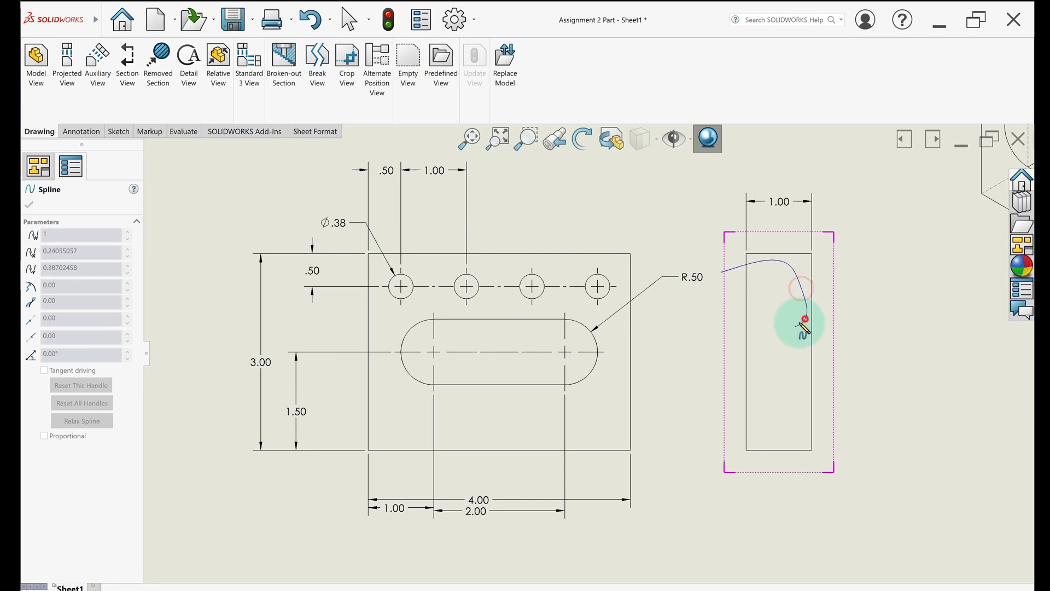
pyautogui.click(806, 313)
pyautogui.click(777, 339)
pyautogui.click(739, 341)
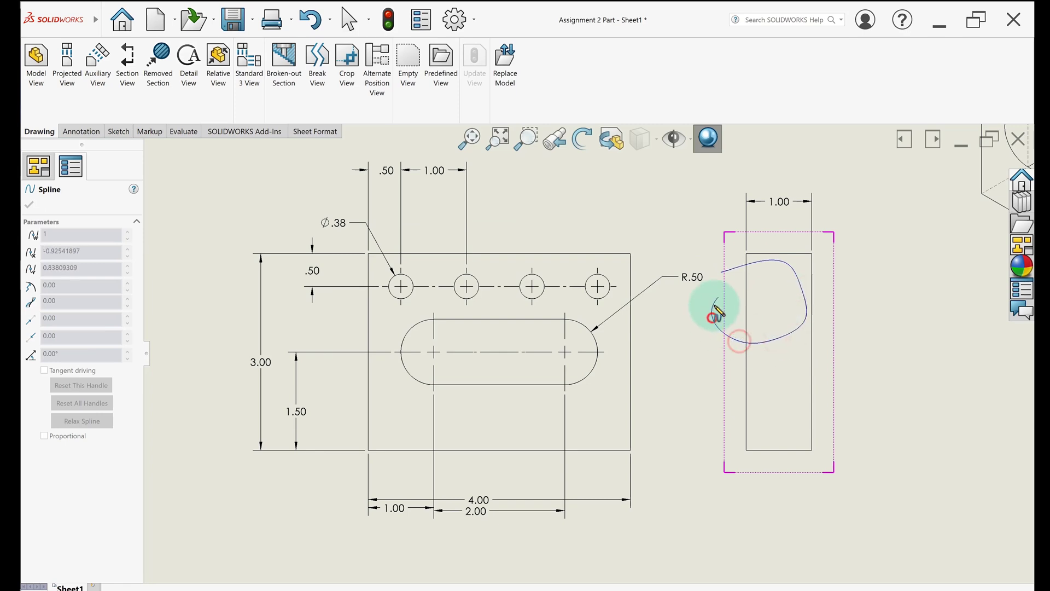
pyautogui.click(711, 318)
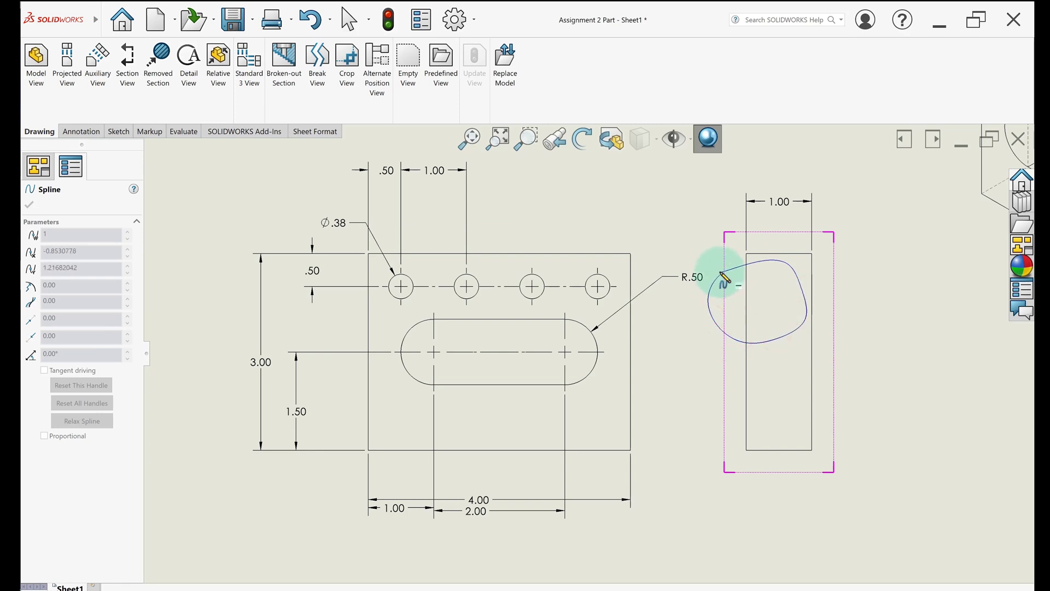
pyautogui.click(720, 273)
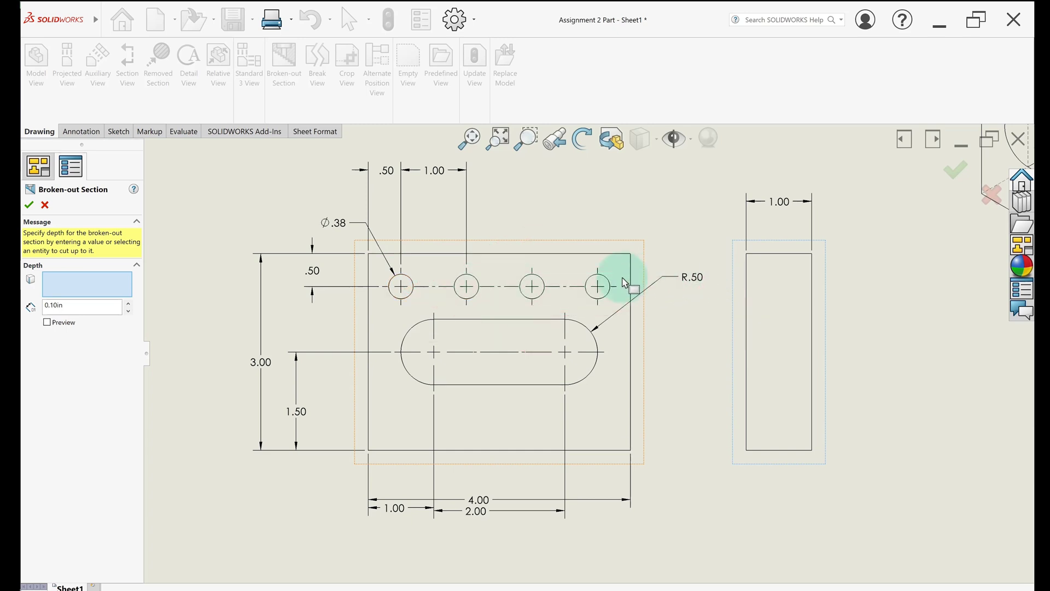
# Step: Set the broken-out section's depth to 3.5 in, preview the cut and accept it
pyautogui.click(417, 294)
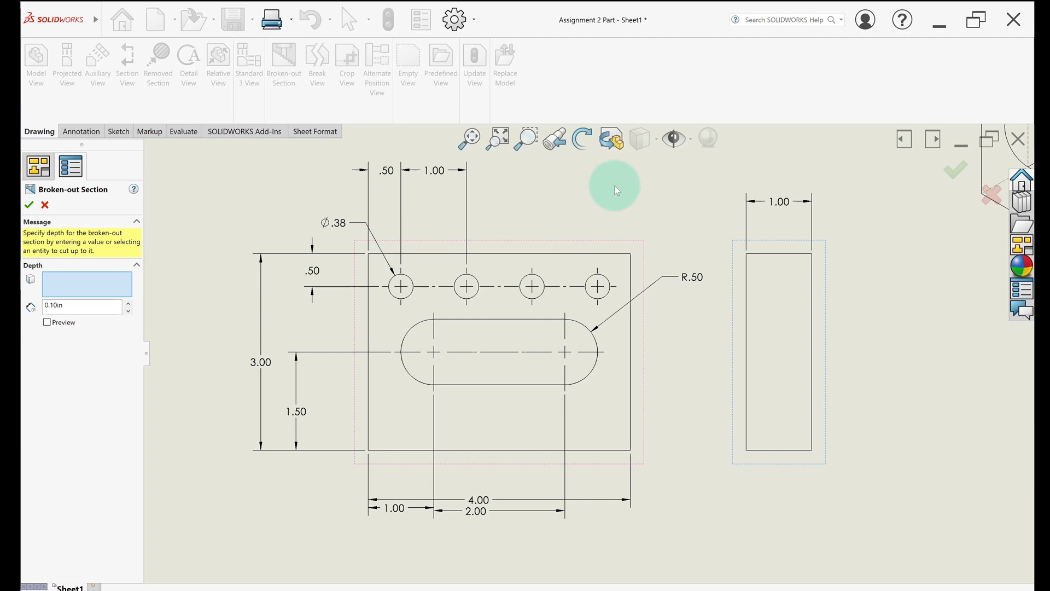
pyautogui.click(83, 310)
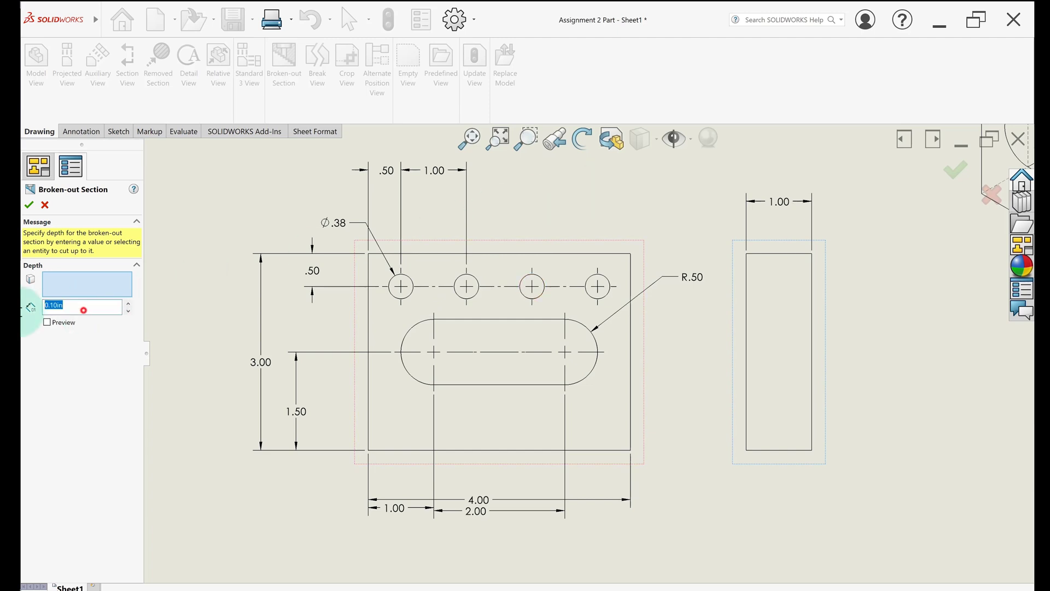
pyautogui.write('3.5')
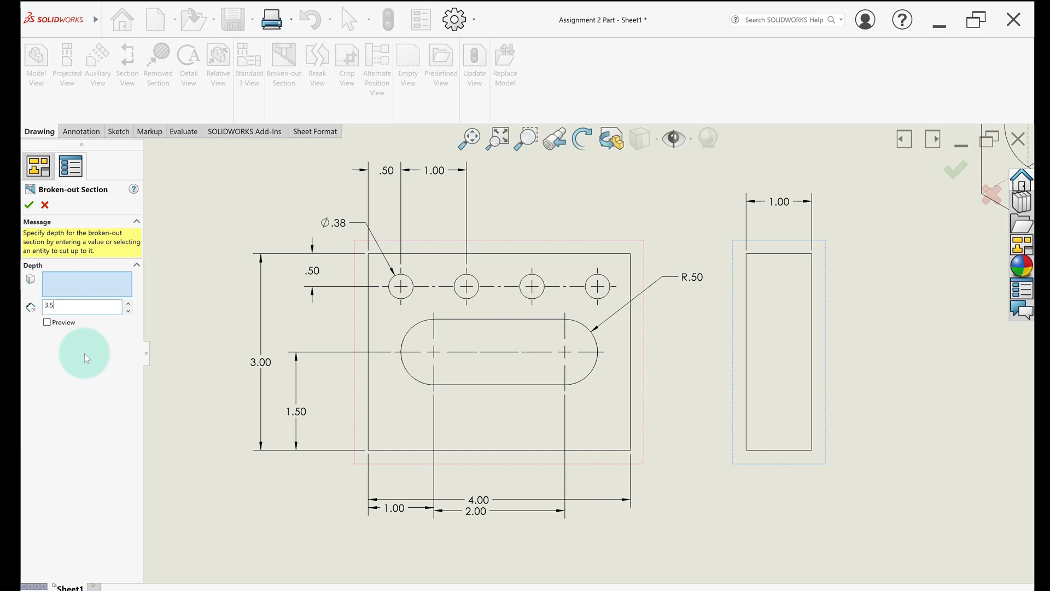
pyautogui.click(46, 322)
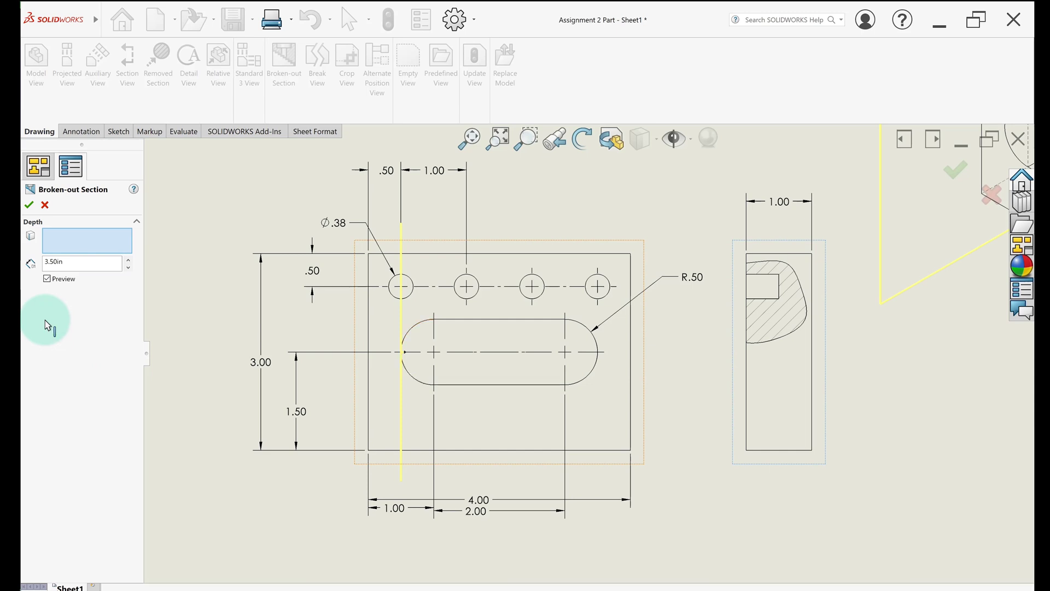
pyautogui.click(30, 205)
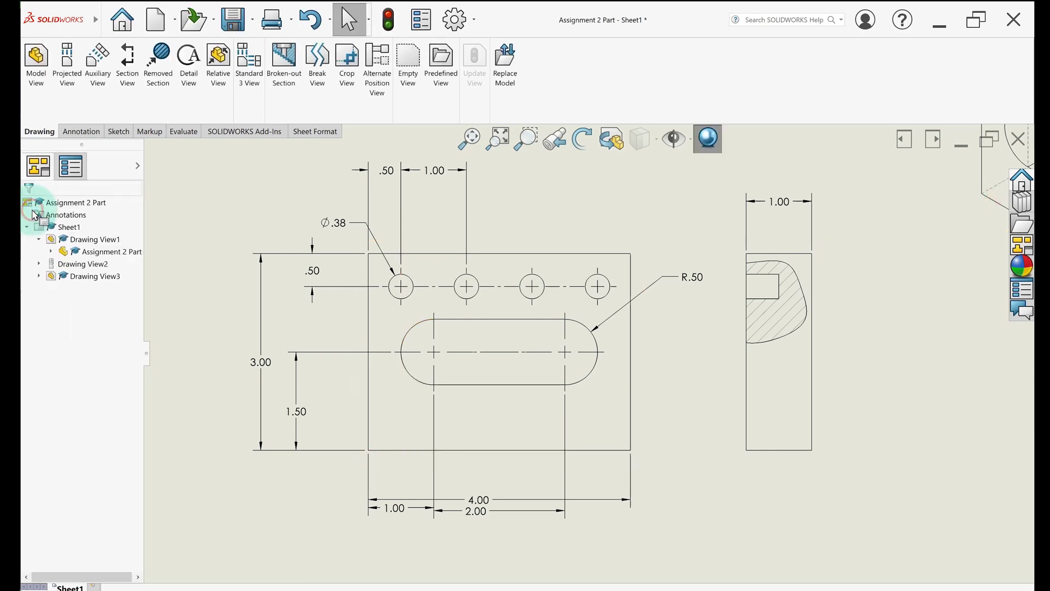
pyautogui.click(67, 63)
pyautogui.click(80, 132)
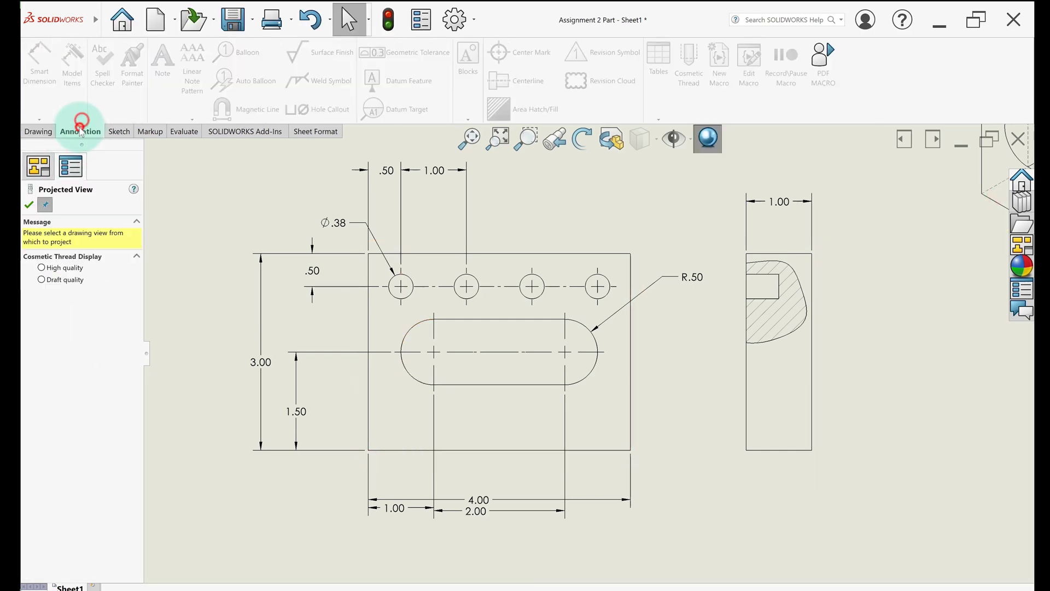
pyautogui.click(30, 205)
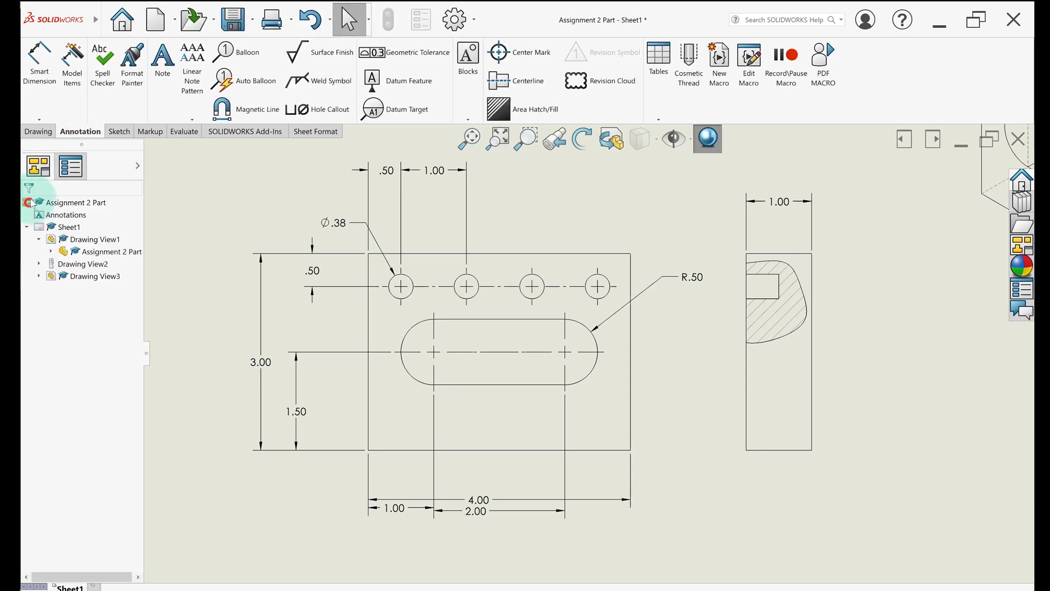
# Step: Insert the hole's depth dimension from the model into the side view's broken-out section using Model Items
pyautogui.click(73, 82)
pyautogui.click(761, 276)
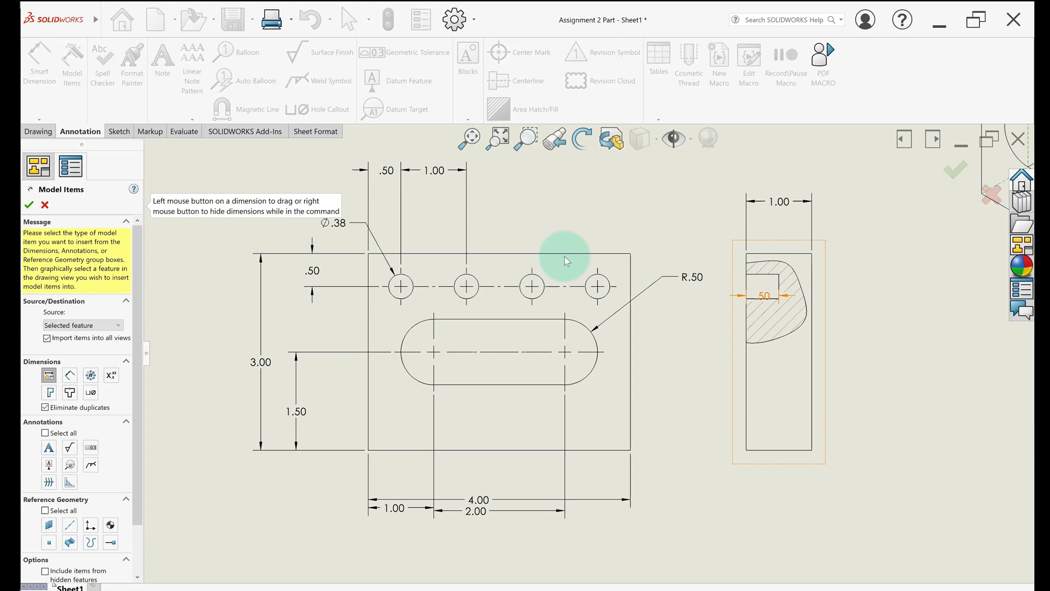
pyautogui.click(29, 205)
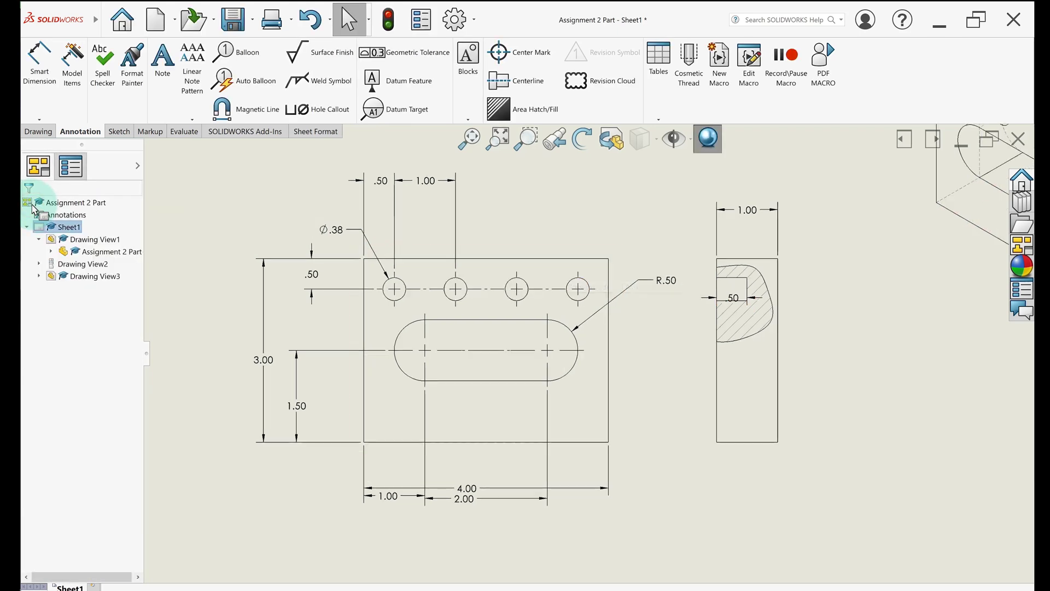
pyautogui.click(88, 213)
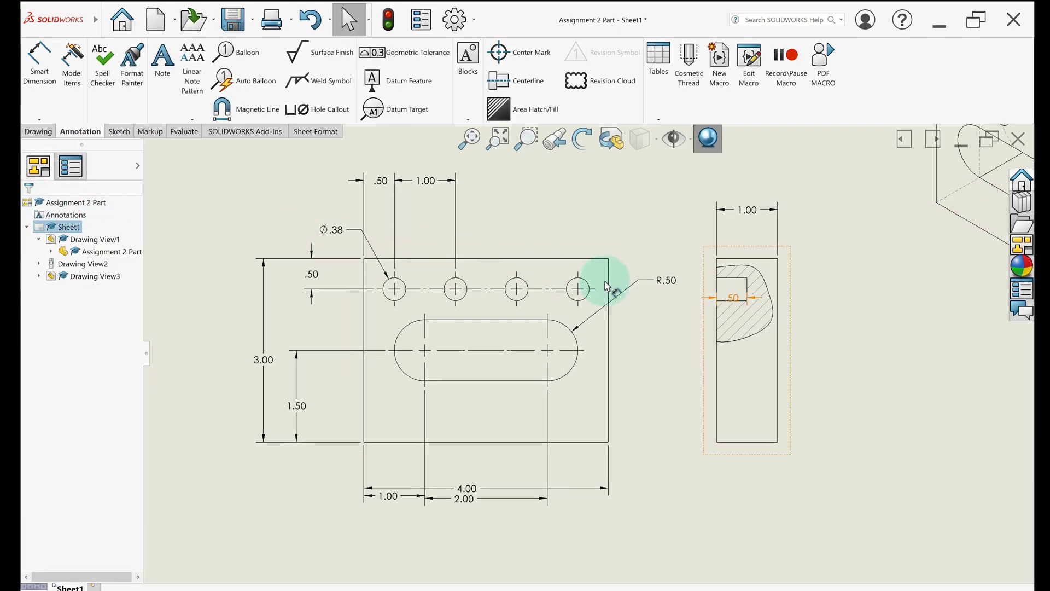
# Step: Move the hole's depth dimension above the side view, just below the overall width dimension with its text to the left
pyautogui.moveTo(733, 297); pyautogui.dragTo(694, 234)
pyautogui.click(814, 289)
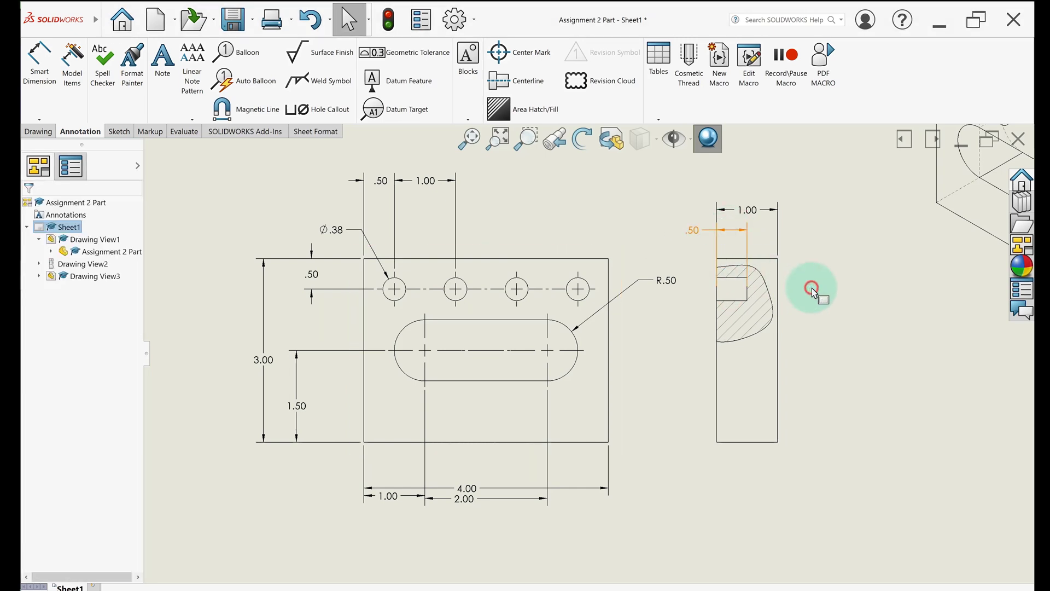
pyautogui.scroll(2, 812, 290)
pyautogui.scroll(5, 814, 292)
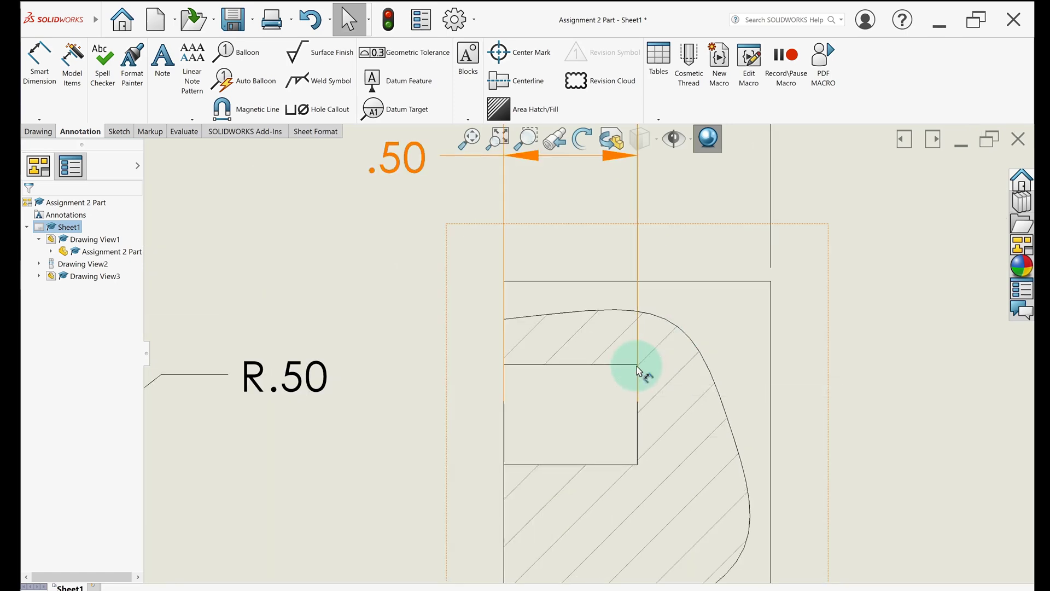
# Step: Shorten the hole depth dimension's extension lines to start just above the hole's inner upper corner and the side view's upper-left corner
pyautogui.moveTo(637, 367); pyautogui.dragTo(767, 279)
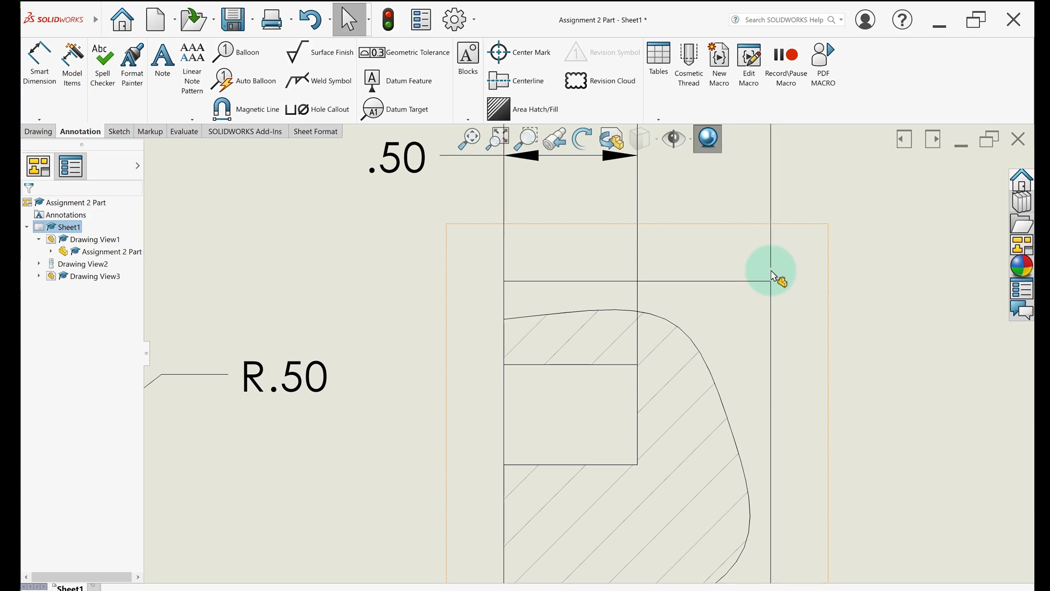
pyautogui.press('z')
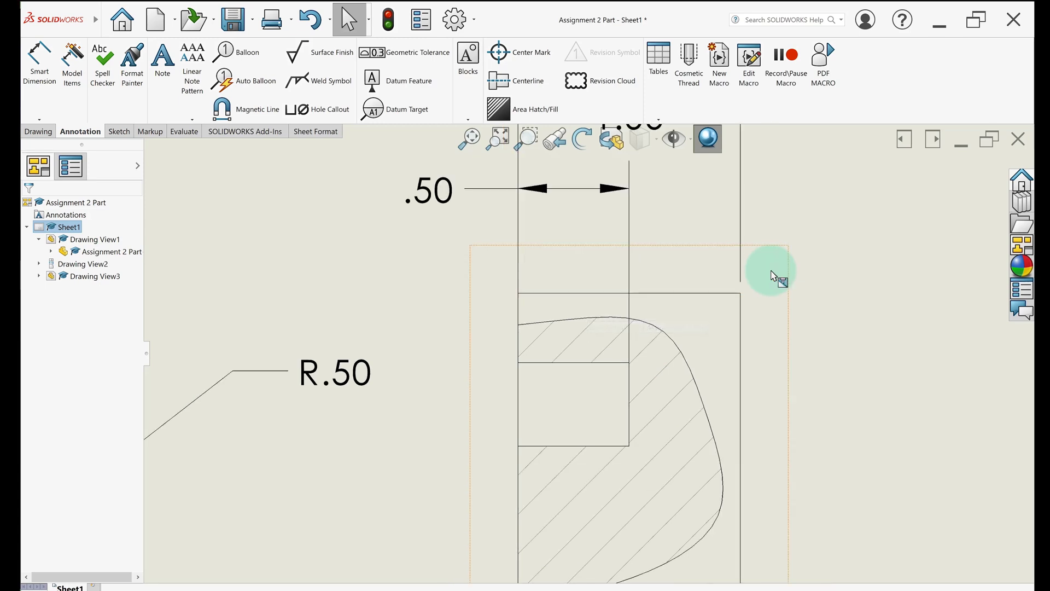
pyautogui.press('z')
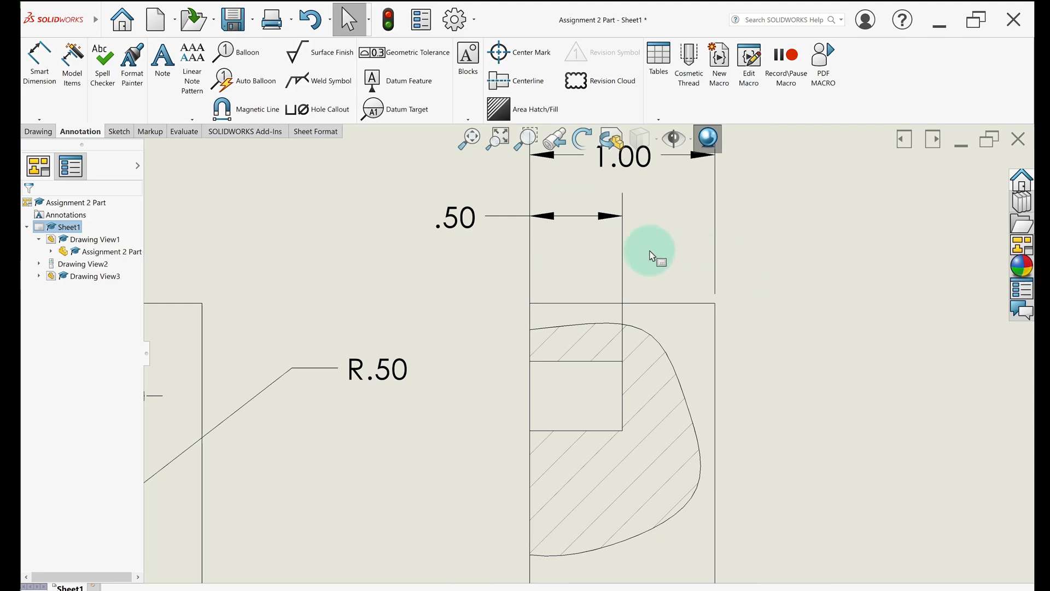
pyautogui.click(447, 218)
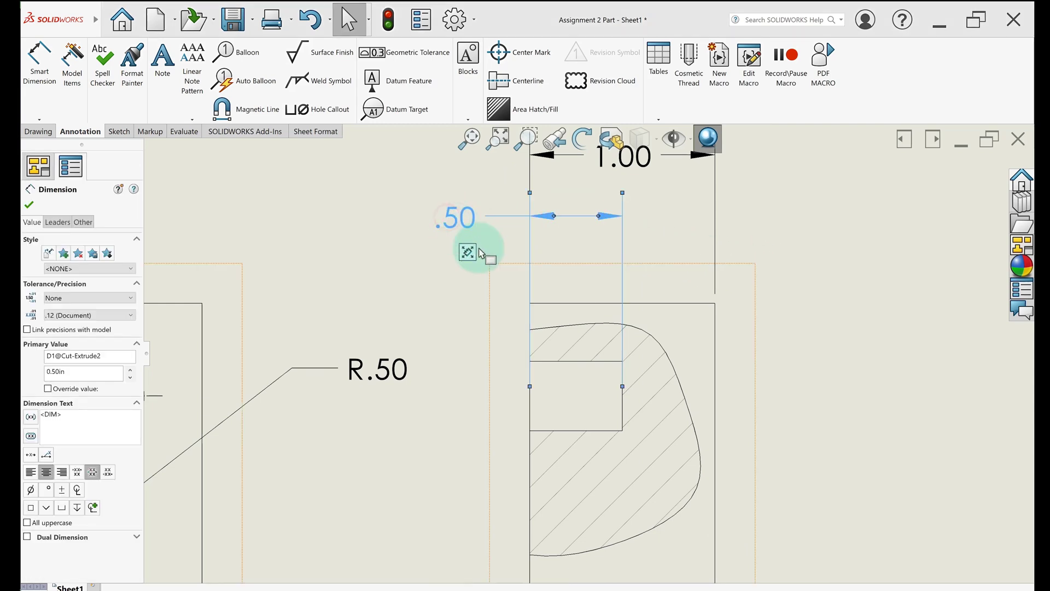
pyautogui.click(623, 387)
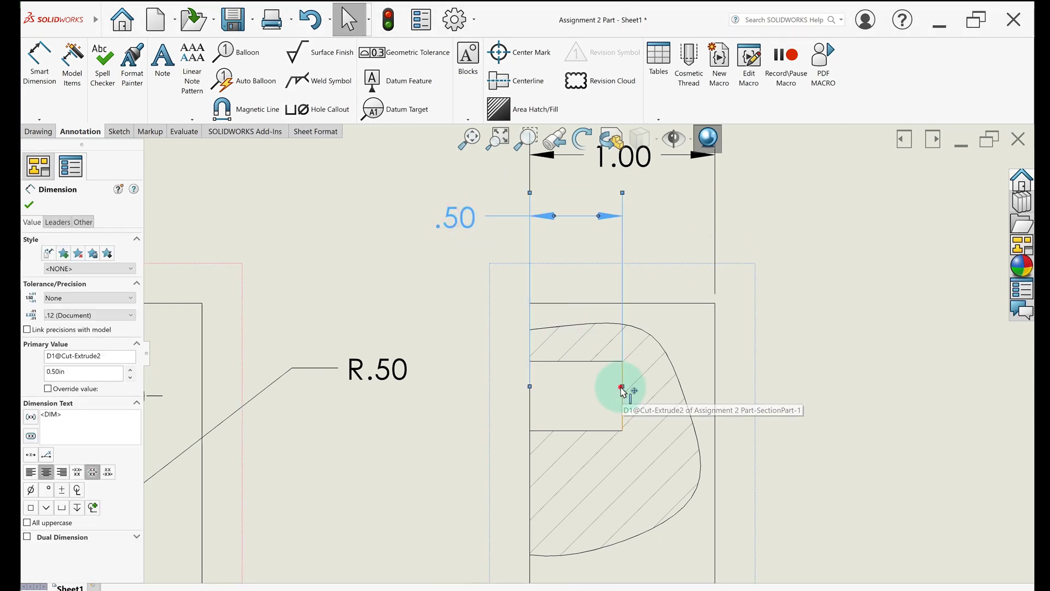
pyautogui.moveTo(623, 388); pyautogui.dragTo(619, 356)
pyautogui.click(610, 218)
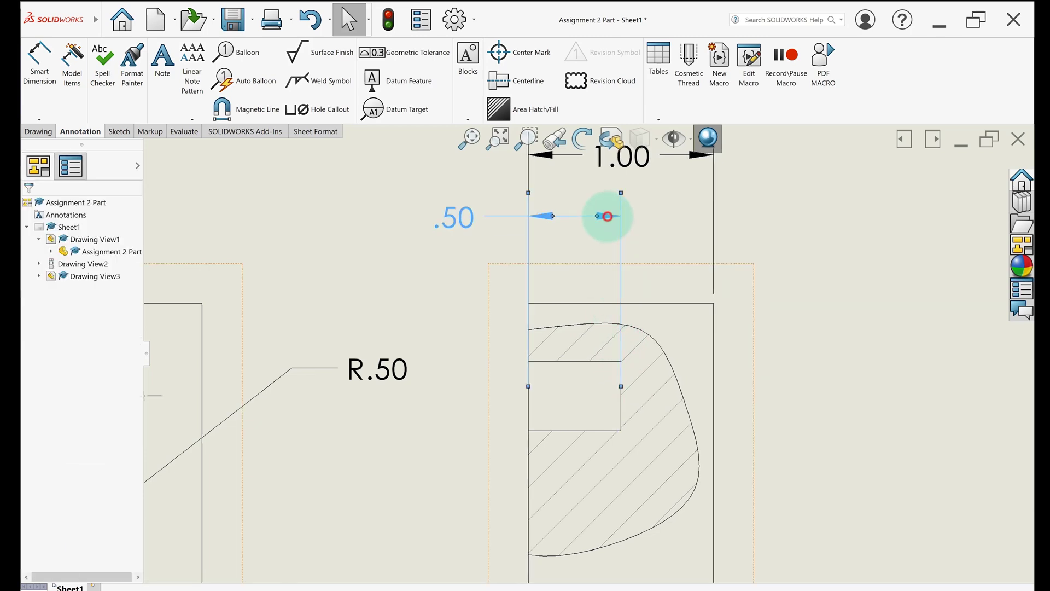
pyautogui.moveTo(618, 386); pyautogui.dragTo(618, 355)
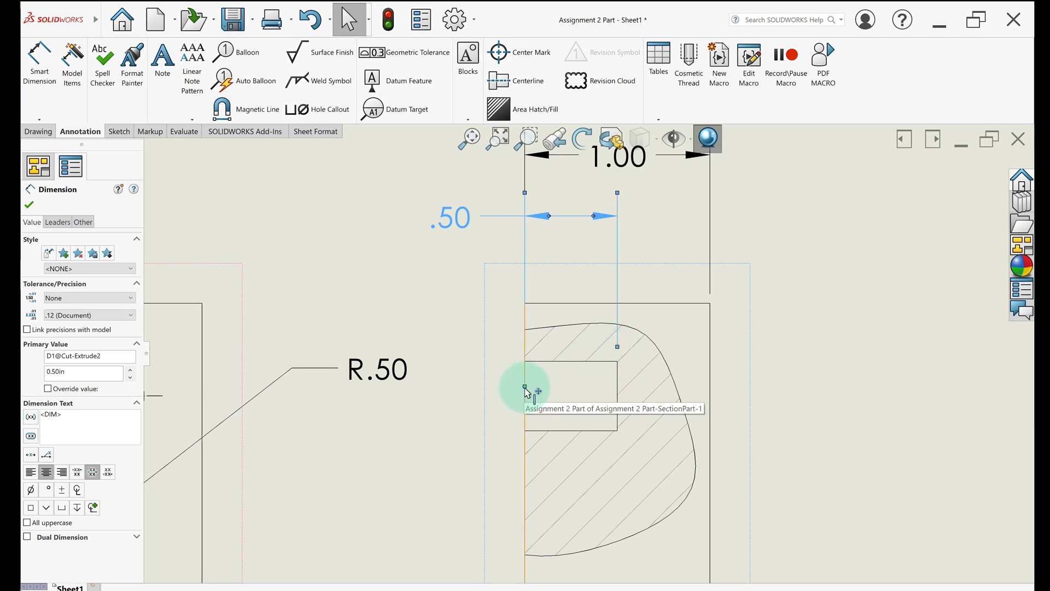
pyautogui.moveTo(524, 386); pyautogui.dragTo(552, 291)
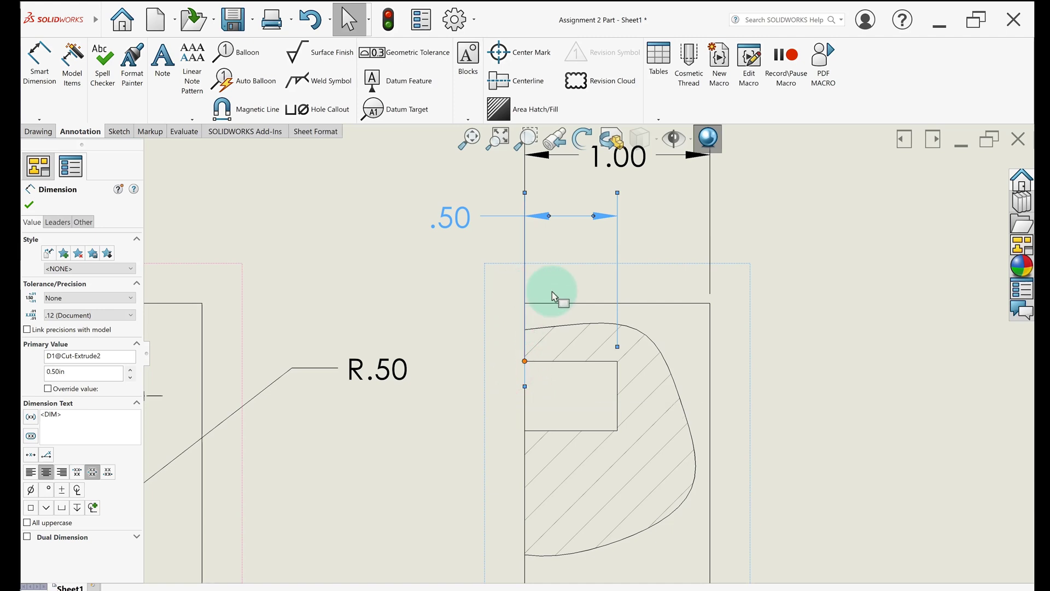
pyautogui.click(872, 305)
# Step: Add the prefix 4X to the hole's depth dimension above the side view
pyautogui.press('z')
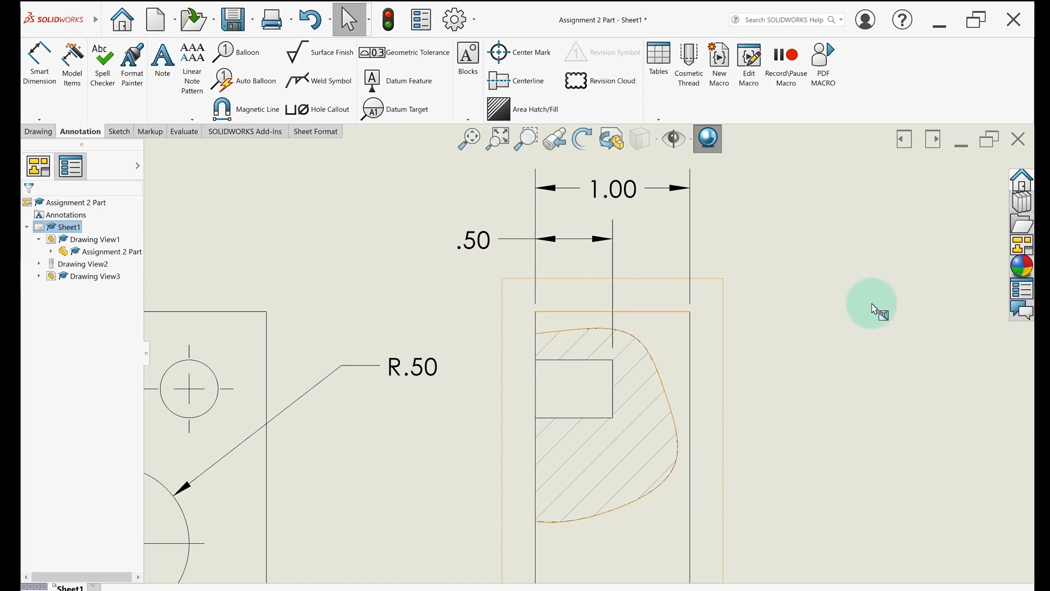
pyautogui.press('z')
pyautogui.hotkey('ctrl', 'Right')
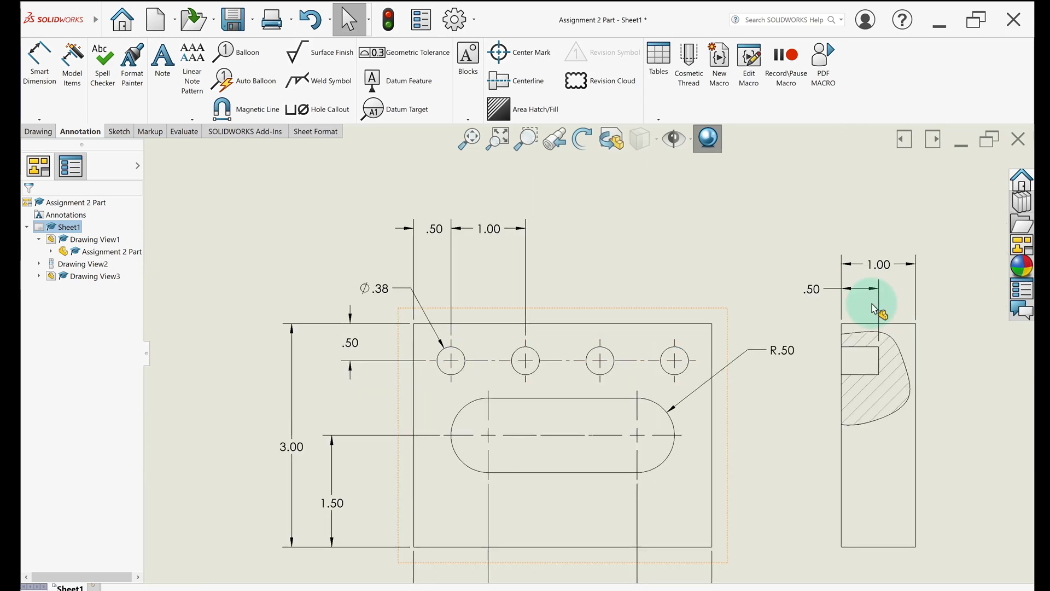
pyautogui.hotkey('ctrl', 'Up')
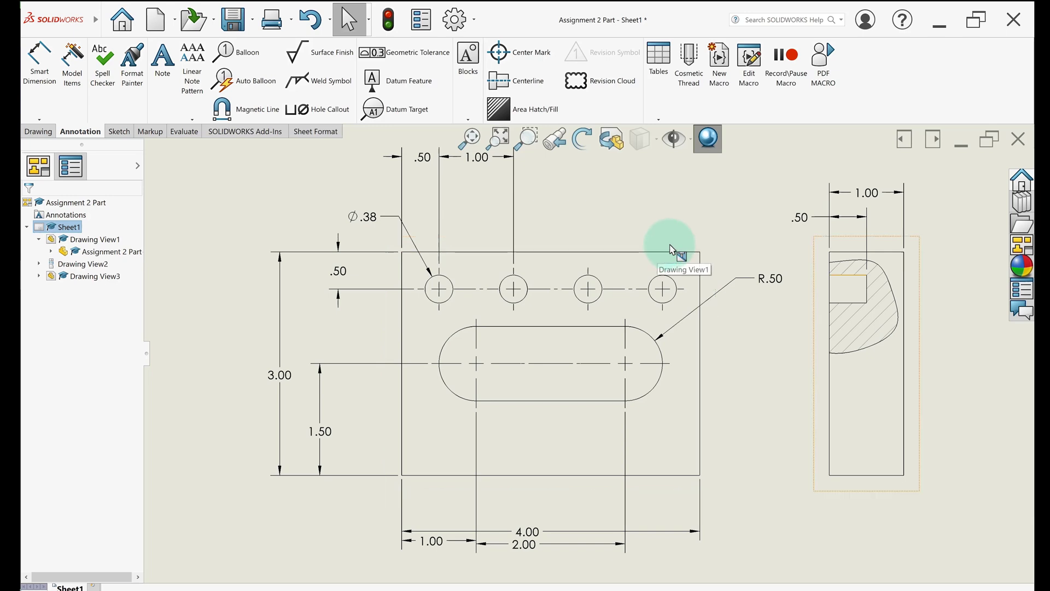
pyautogui.click(802, 220)
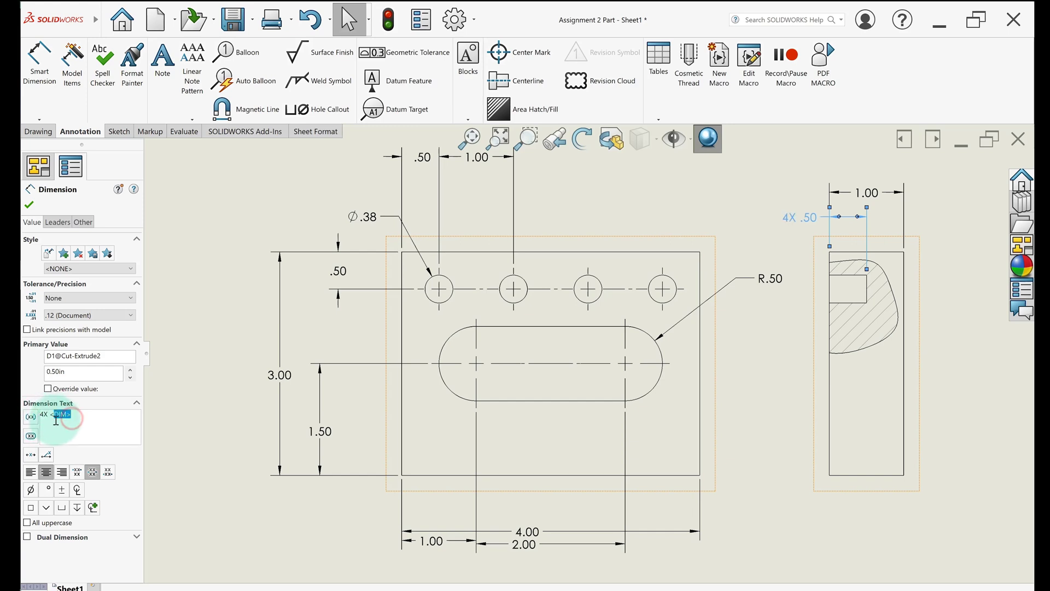
pyautogui.click(29, 206)
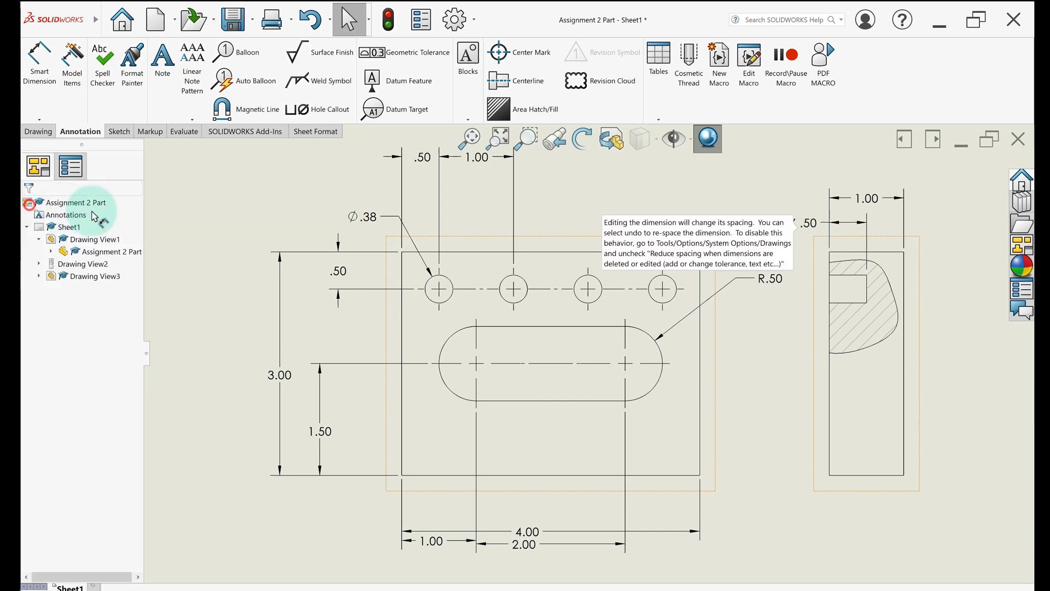
pyautogui.click(806, 282)
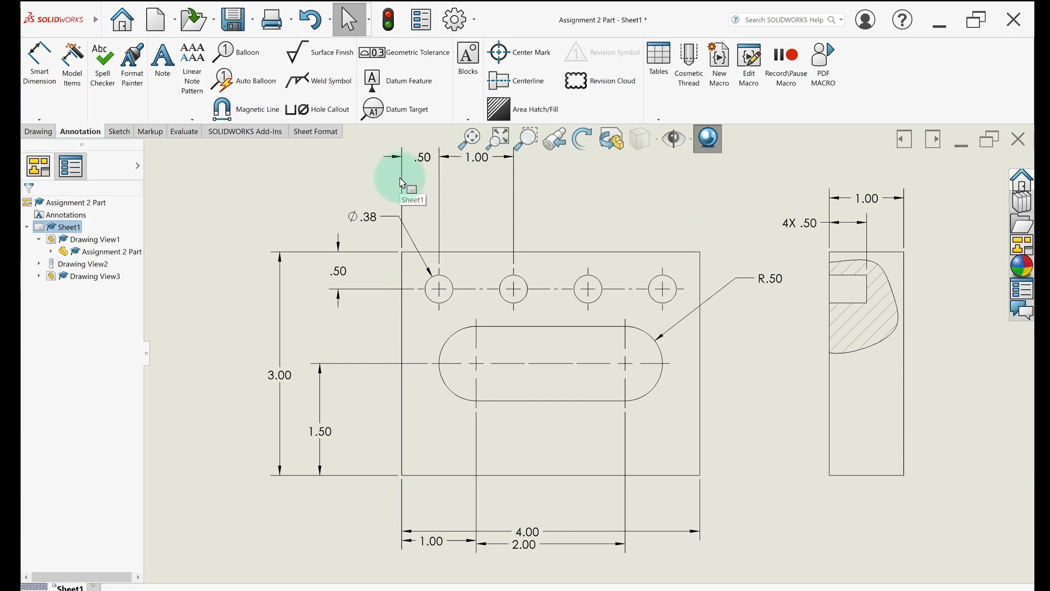
# Step: Add the prefix 4X to the hole diameter dimension in the front view and set its precision to three decimals (.123)
pyautogui.moveTo(375, 218); pyautogui.dragTo(371, 219)
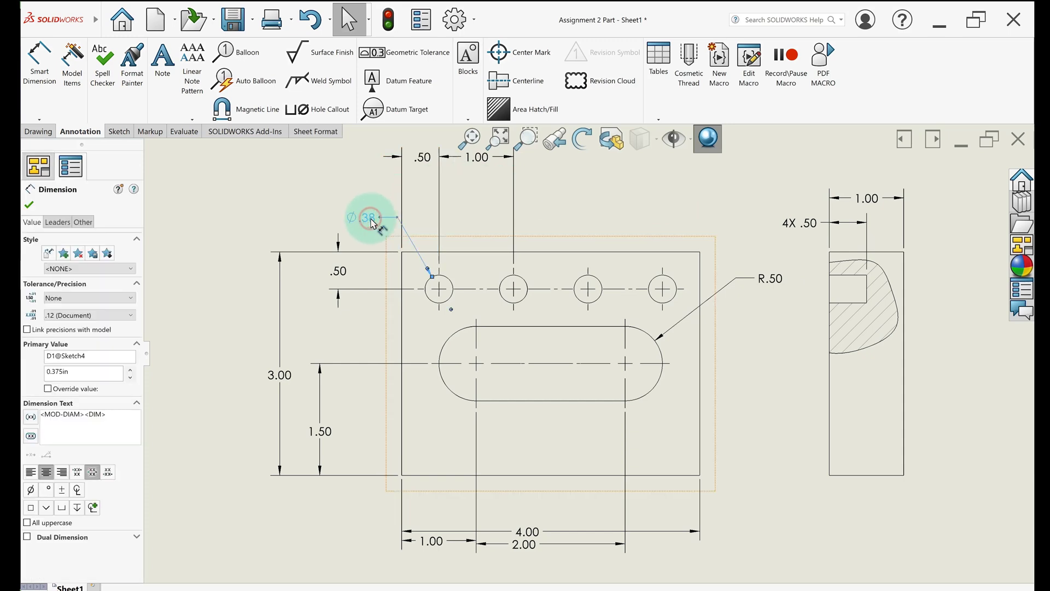
pyautogui.click(41, 416)
pyautogui.write('4X')
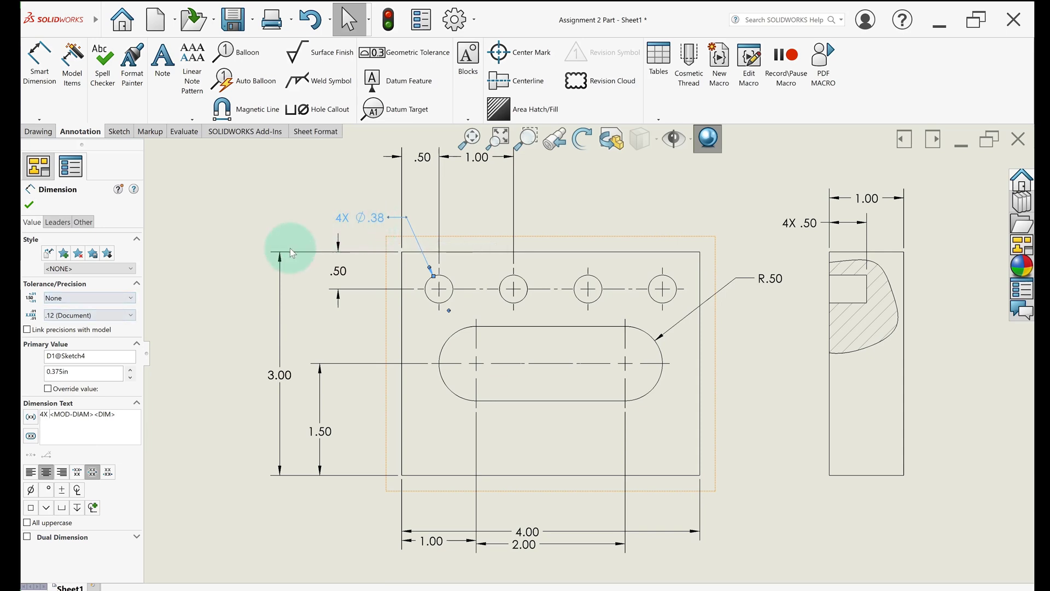
pyautogui.click(62, 316)
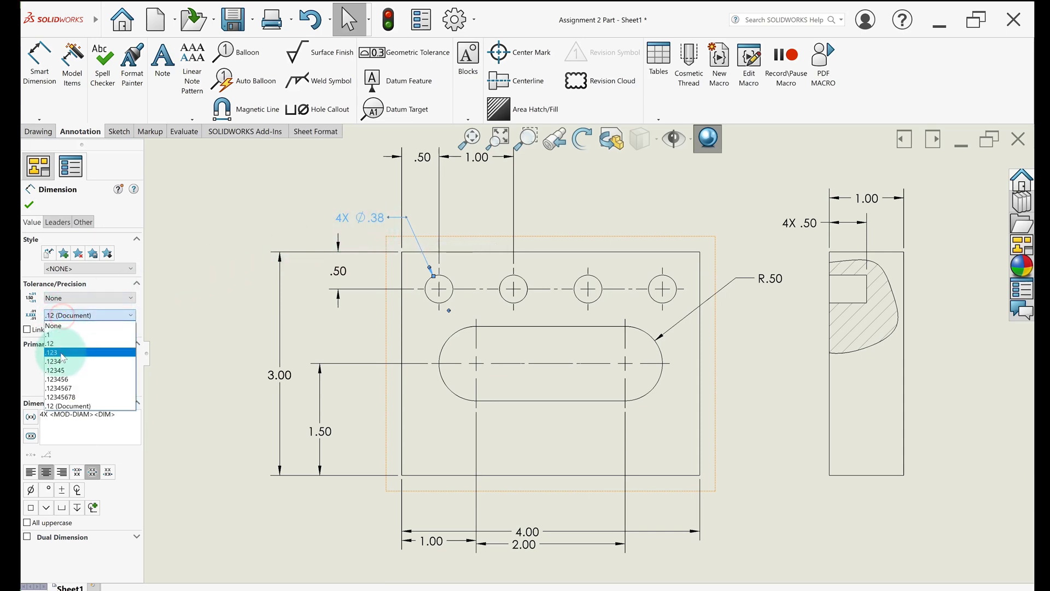
pyautogui.click(62, 354)
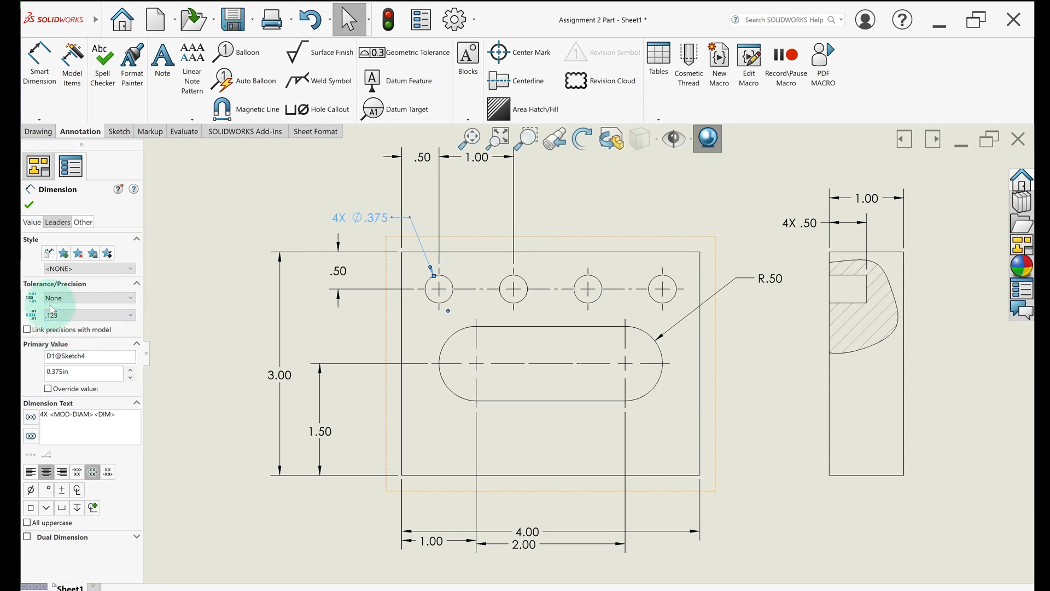
pyautogui.click(29, 205)
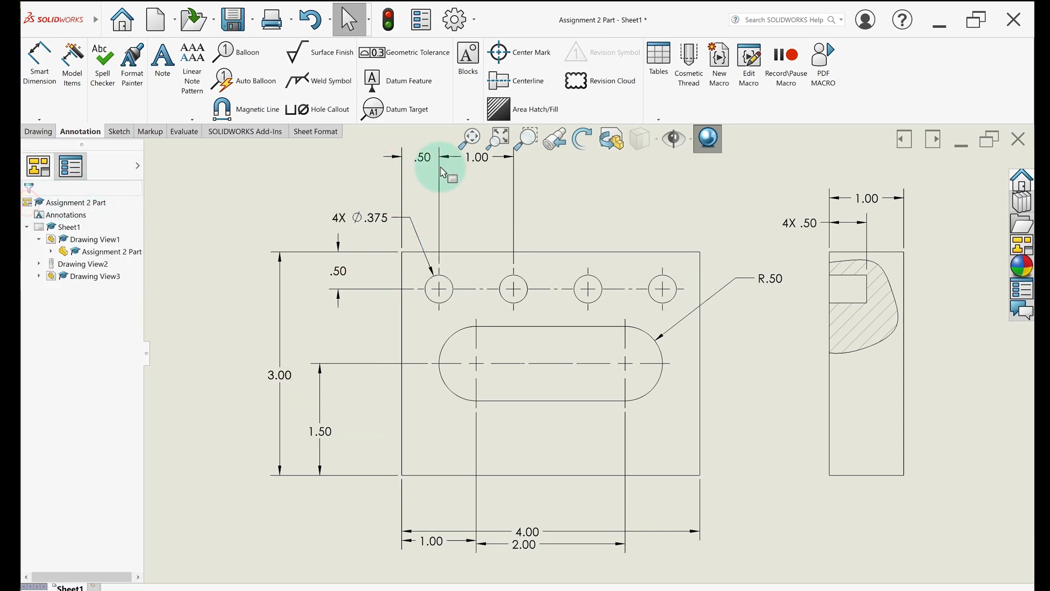
# Step: Add the prefix 3X to the hole spacing dimension above the front view
pyautogui.click(480, 167)
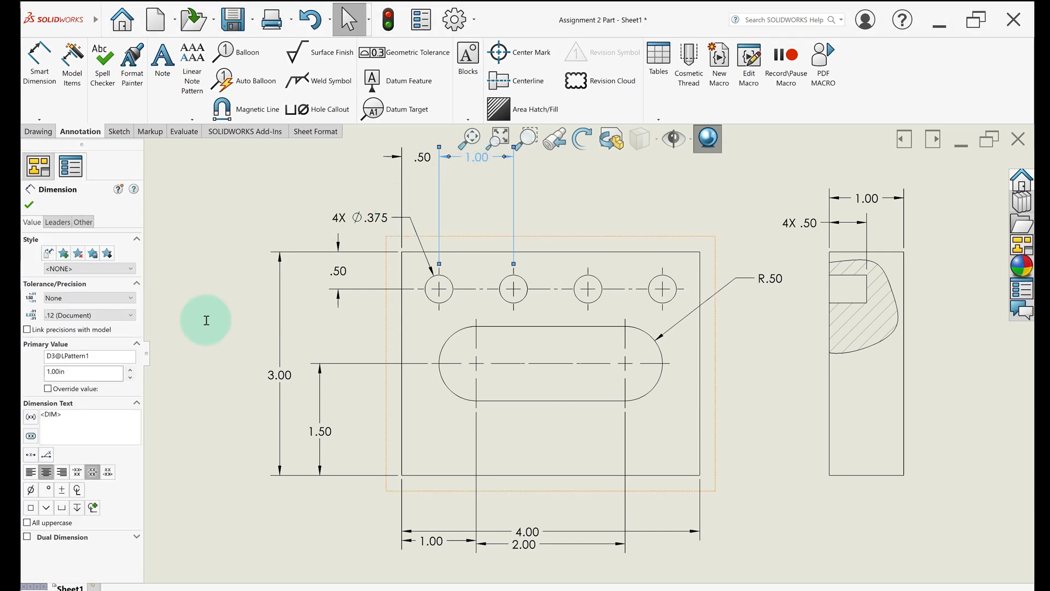
pyautogui.click(44, 418)
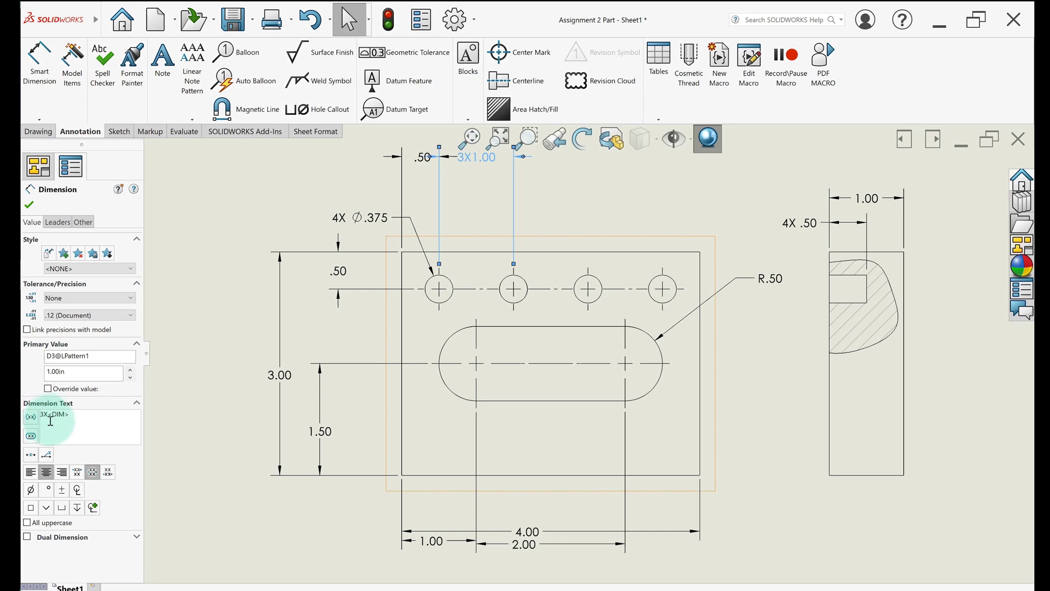
pyautogui.click(29, 206)
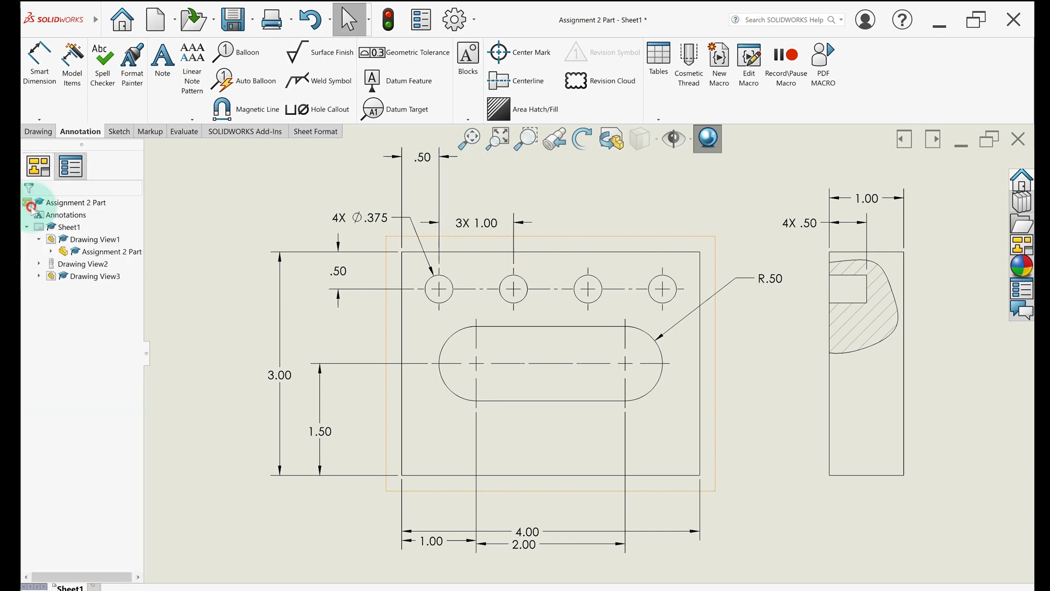
# Step: Align the slot's horizontal location and length dimensions in one row just below the front view, with the overall width dimension beneath them
pyautogui.click(510, 485)
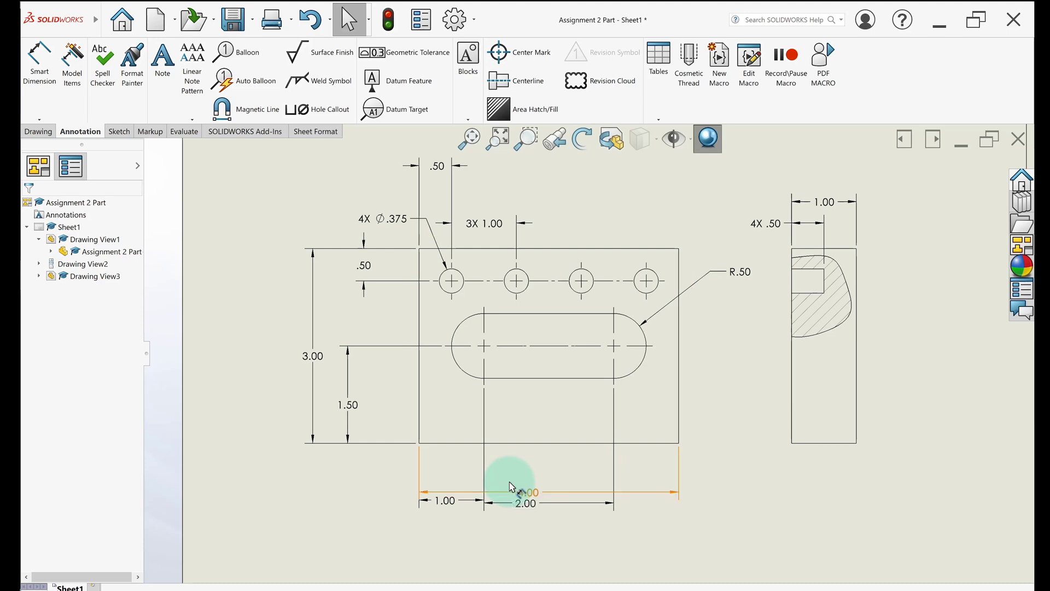
pyautogui.scroll(-2, 511, 486)
pyautogui.scroll(-1, 511, 486)
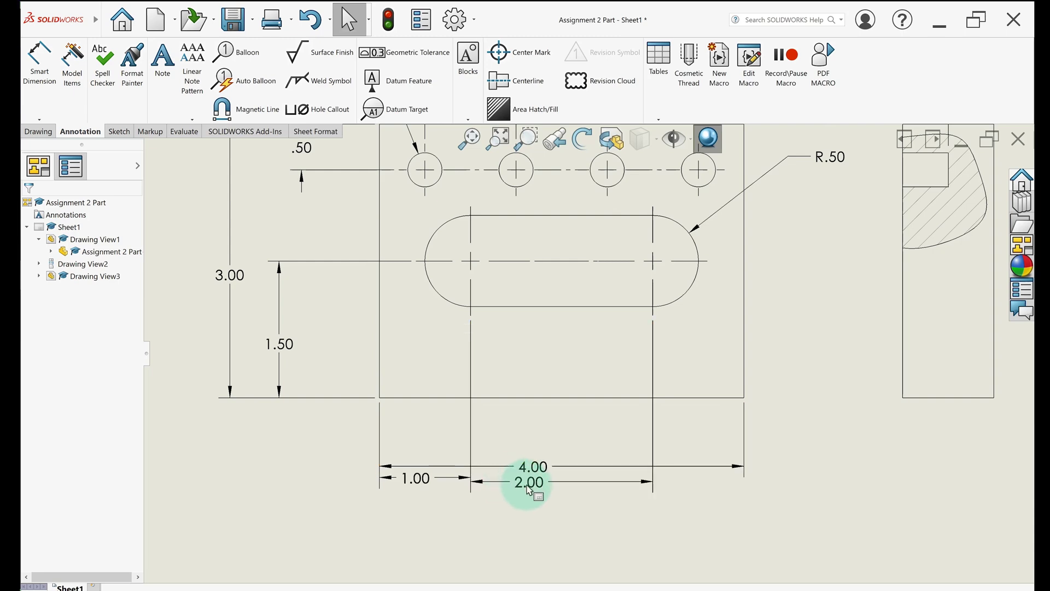
pyautogui.moveTo(527, 487); pyautogui.dragTo(553, 422)
pyautogui.moveTo(415, 477); pyautogui.dragTo(430, 426)
pyautogui.click(504, 549)
pyautogui.moveTo(534, 468)
pyautogui.mouseDown()
pyautogui.moveTo(579, 474)
pyautogui.moveTo(569, 479)
pyautogui.mouseUp()
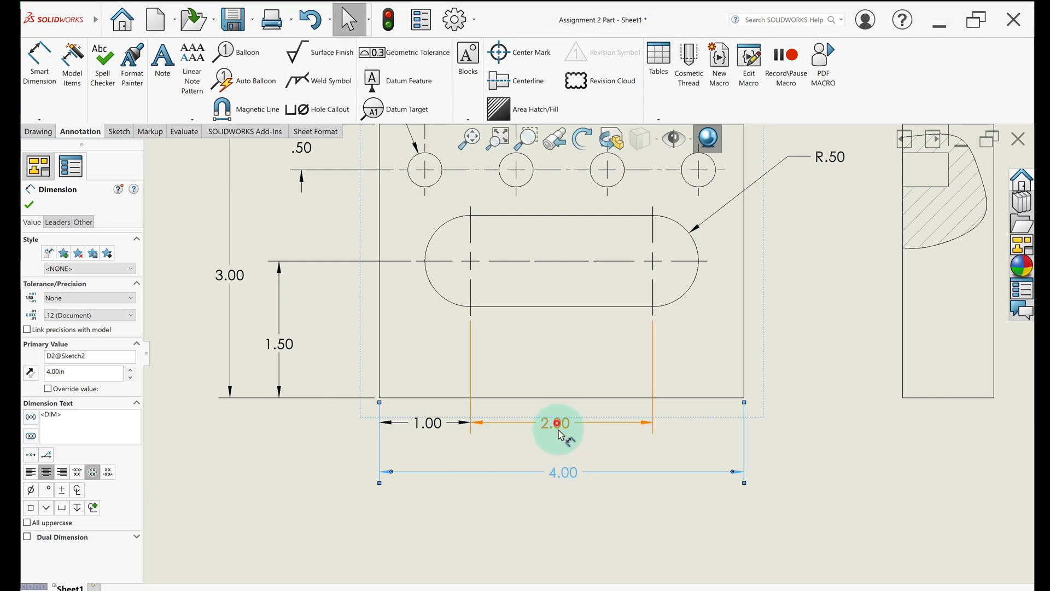
pyautogui.moveTo(556, 425); pyautogui.dragTo(554, 432)
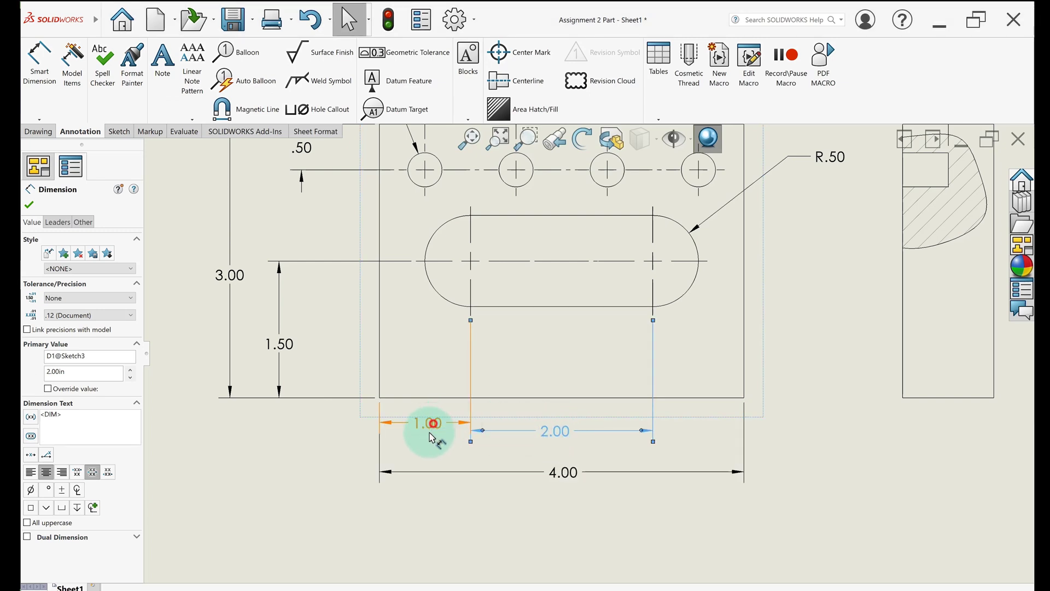
pyautogui.moveTo(429, 422); pyautogui.dragTo(430, 434)
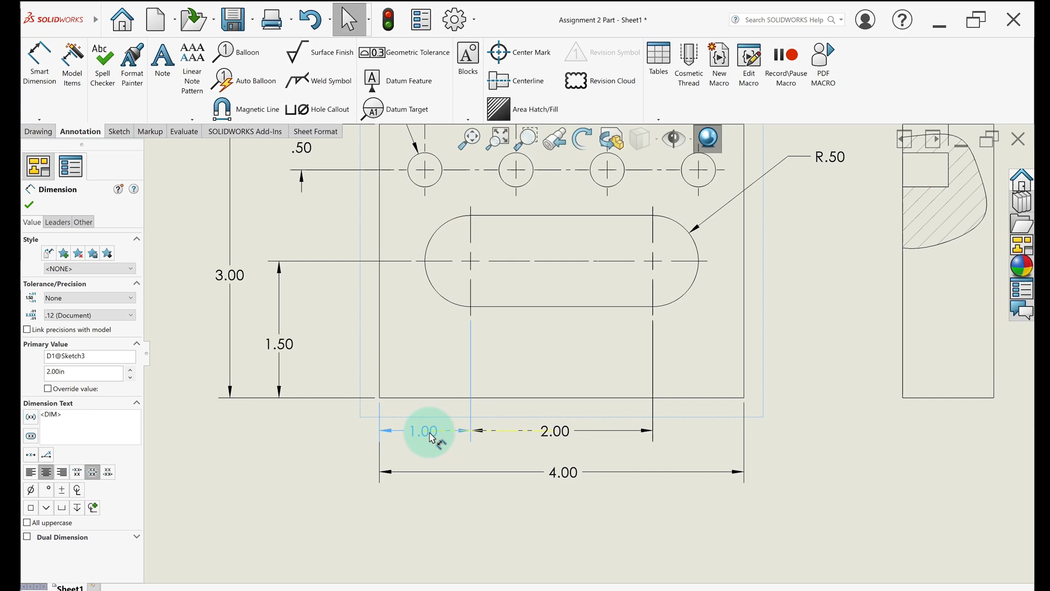
pyautogui.click(429, 493)
# Step: Move the slot's vertical location dimension and the overall height dimension closer to the front view, centring the location text between its arrows
pyautogui.press('f')
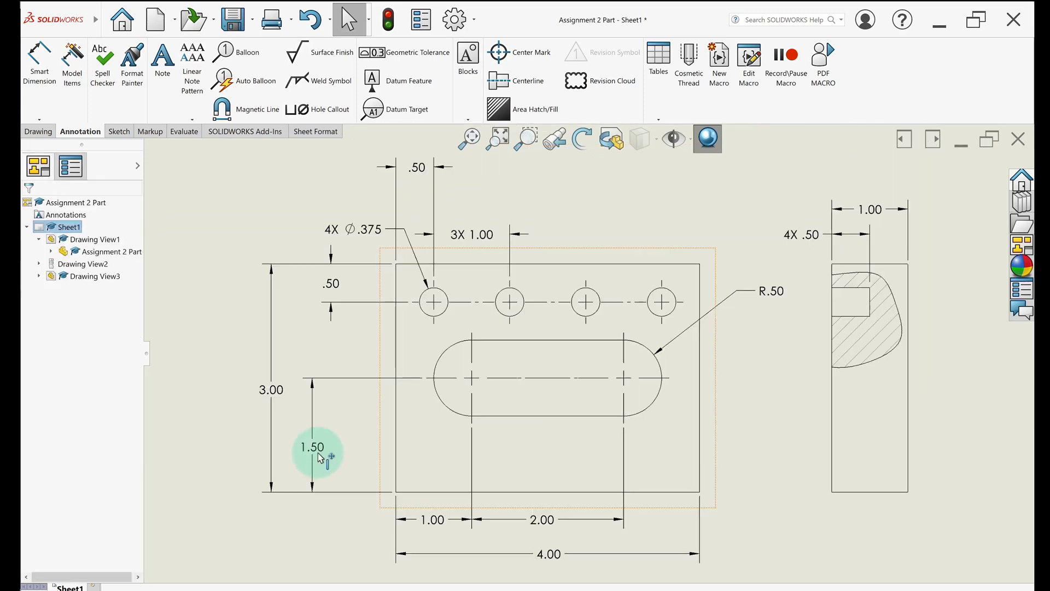
pyautogui.moveTo(320, 457); pyautogui.dragTo(336, 387)
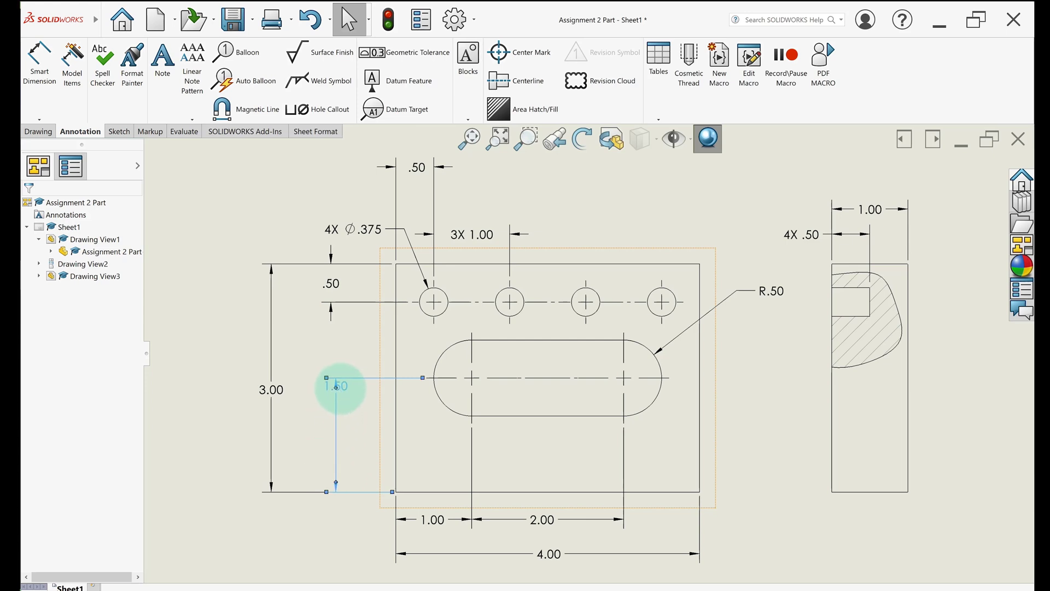
pyautogui.moveTo(336, 386); pyautogui.dragTo(346, 444)
pyautogui.click(298, 453)
pyautogui.moveTo(267, 389); pyautogui.dragTo(280, 368)
pyautogui.click(280, 363)
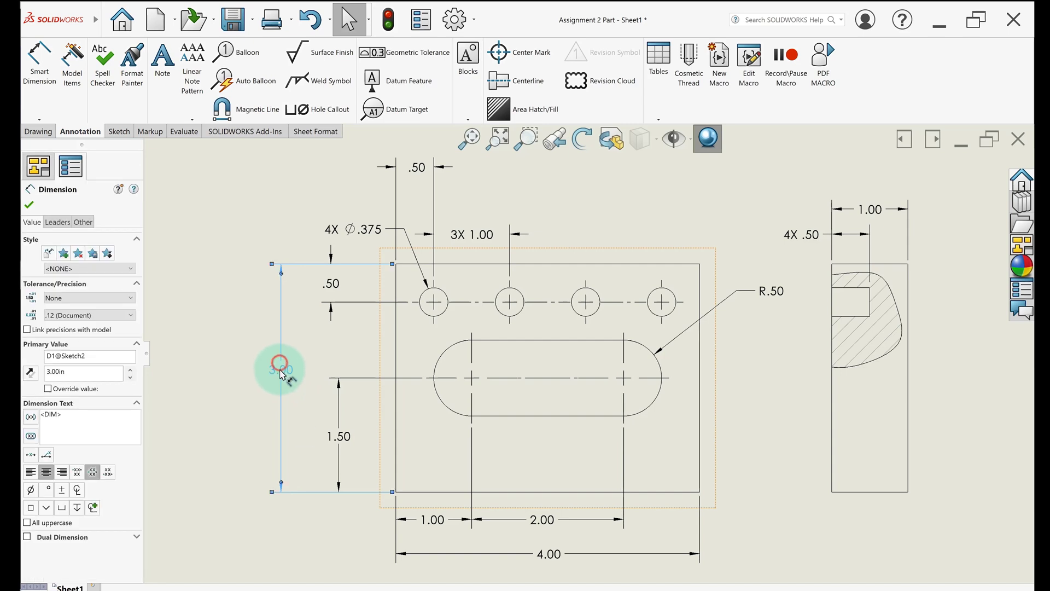
# Step: Flip the arrows of the holes' vertical location dimension inside, move it closer to the front view and place its text below to the left
pyautogui.click(331, 283)
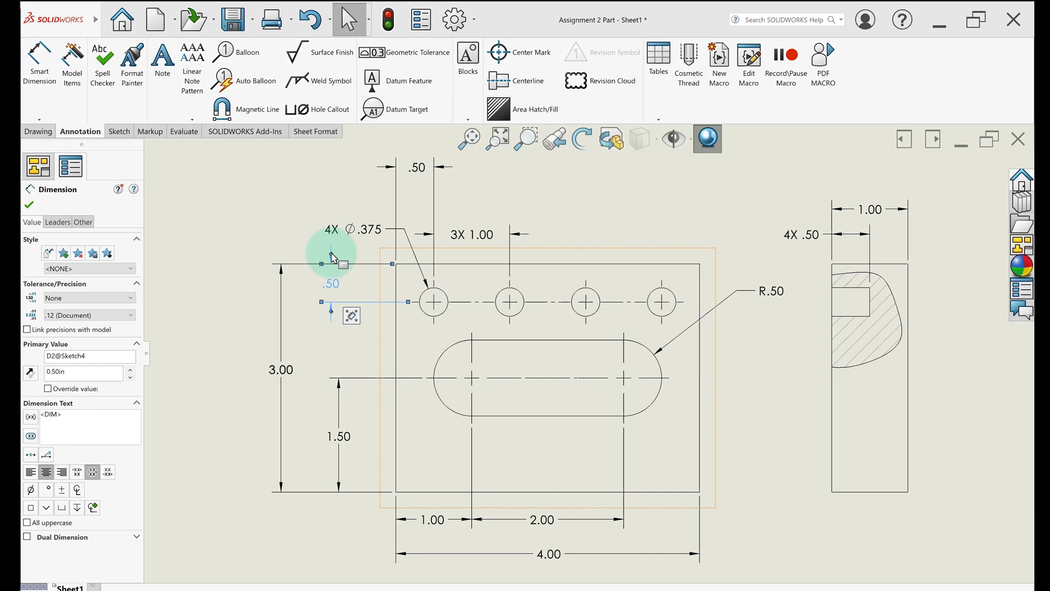
pyautogui.scroll(-2, 334, 257)
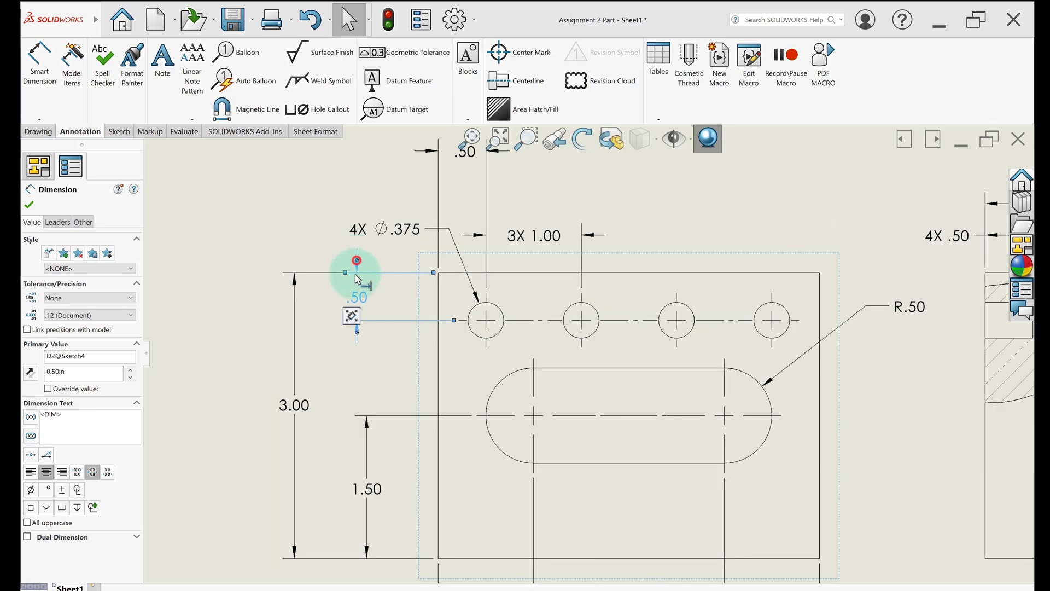
pyautogui.click(357, 261)
pyautogui.click(354, 356)
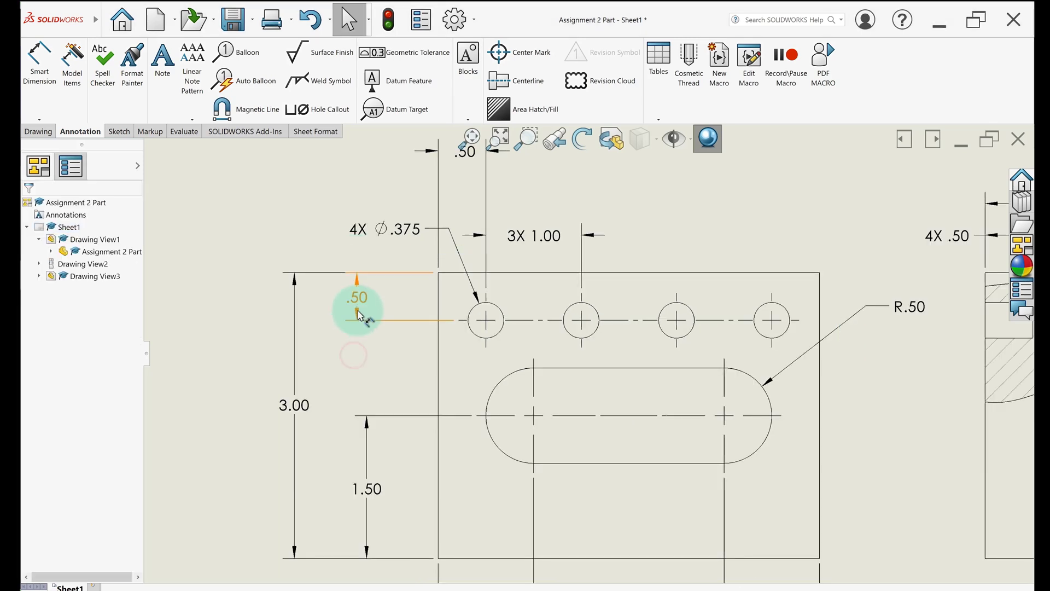
pyautogui.moveTo(359, 294); pyautogui.dragTo(383, 336)
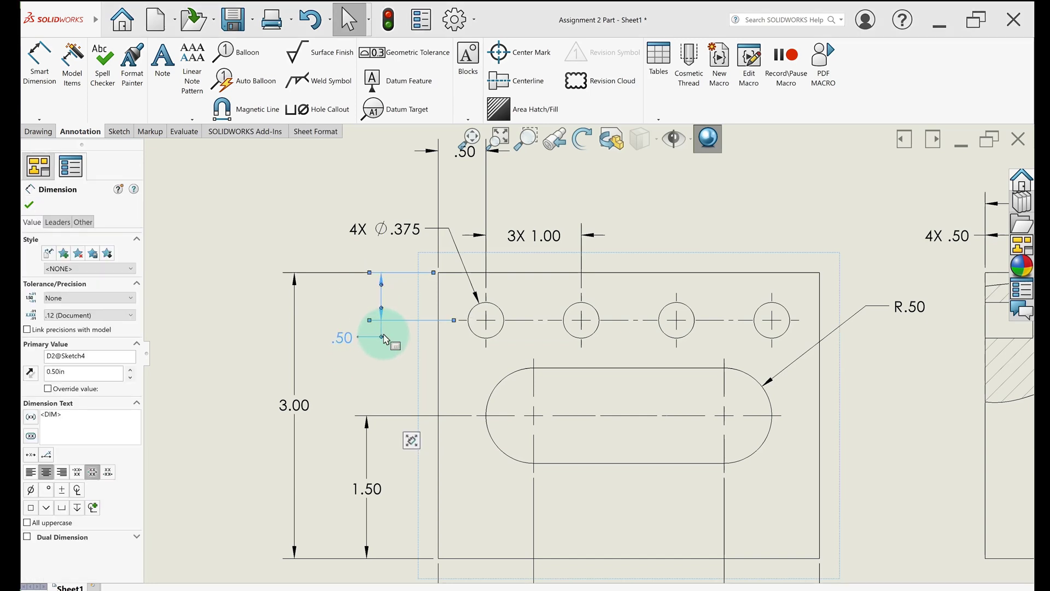
pyautogui.click(363, 382)
pyautogui.press('f')
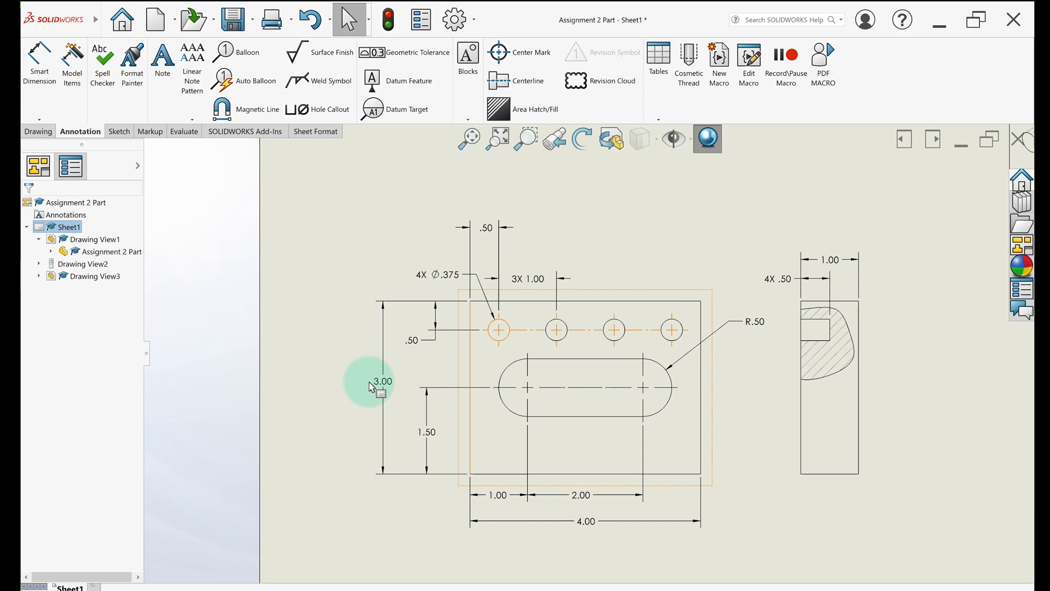
# Step: Nudge the hole diameter callout outward, place the 3X spacing text right of its arrows, aligned in one row with the holes' horizontal location dimension
pyautogui.moveTo(428, 281); pyautogui.dragTo(411, 284)
pyautogui.scroll(-5, 409, 280)
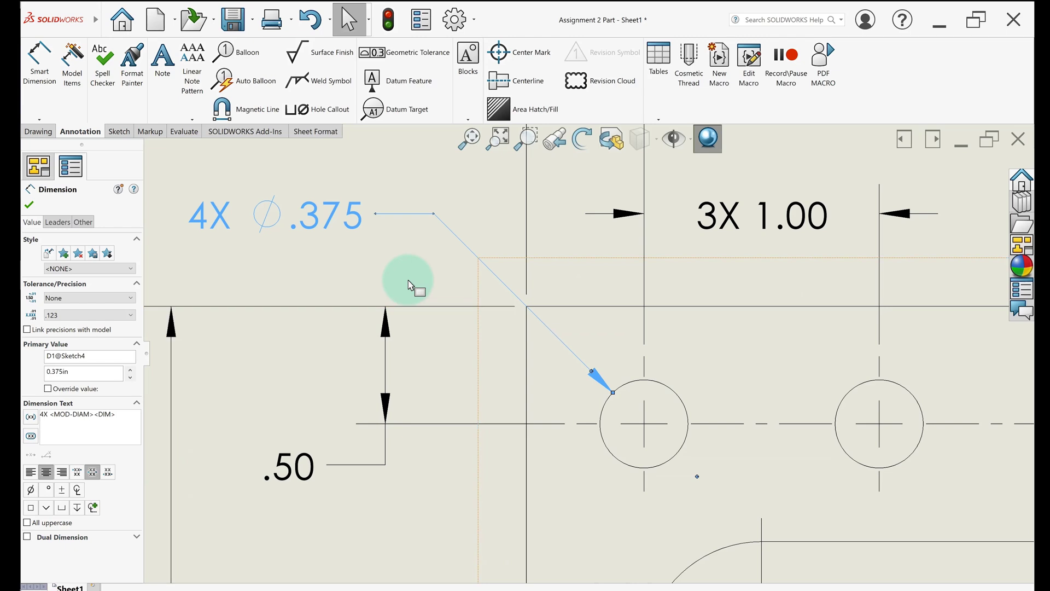
pyautogui.scroll(4, 408, 280)
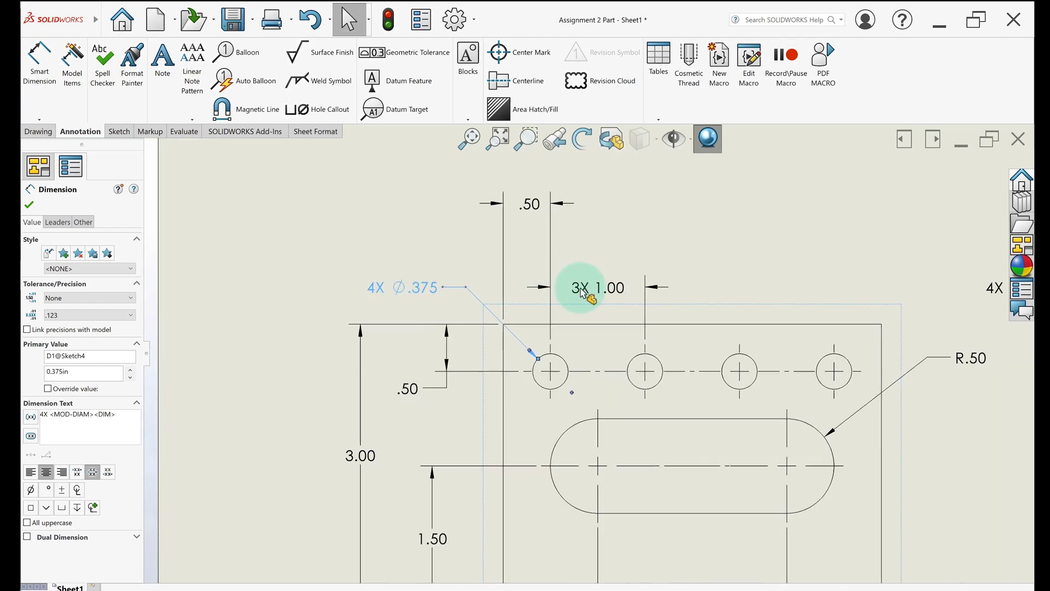
pyautogui.moveTo(598, 289); pyautogui.dragTo(706, 289)
pyautogui.moveTo(529, 208)
pyautogui.mouseDown()
pyautogui.moveTo(526, 291)
pyautogui.moveTo(522, 264)
pyautogui.moveTo(534, 259)
pyautogui.mouseUp()
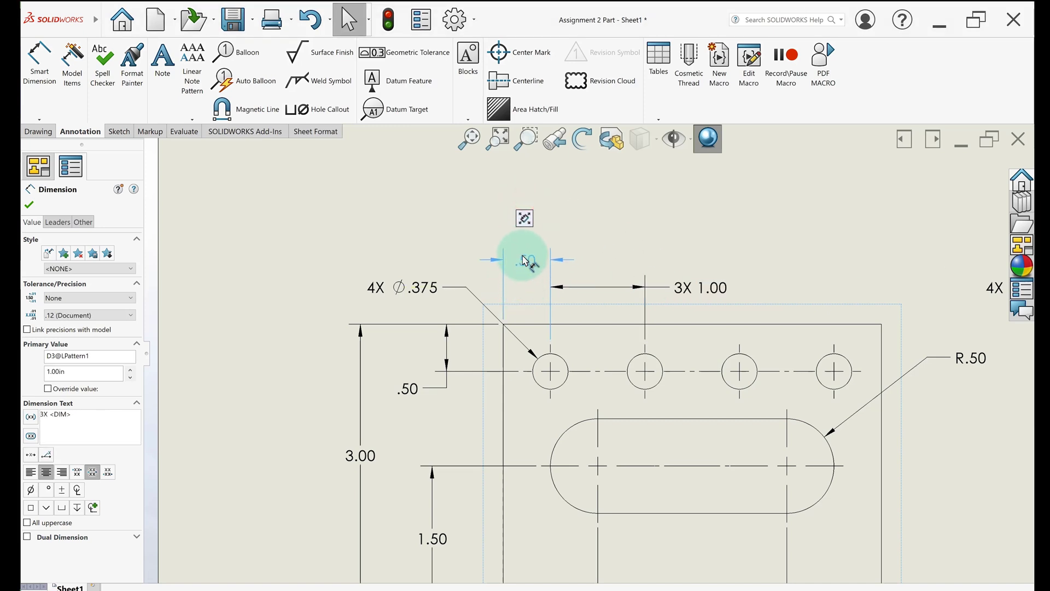
pyautogui.moveTo(690, 266); pyautogui.dragTo(693, 256)
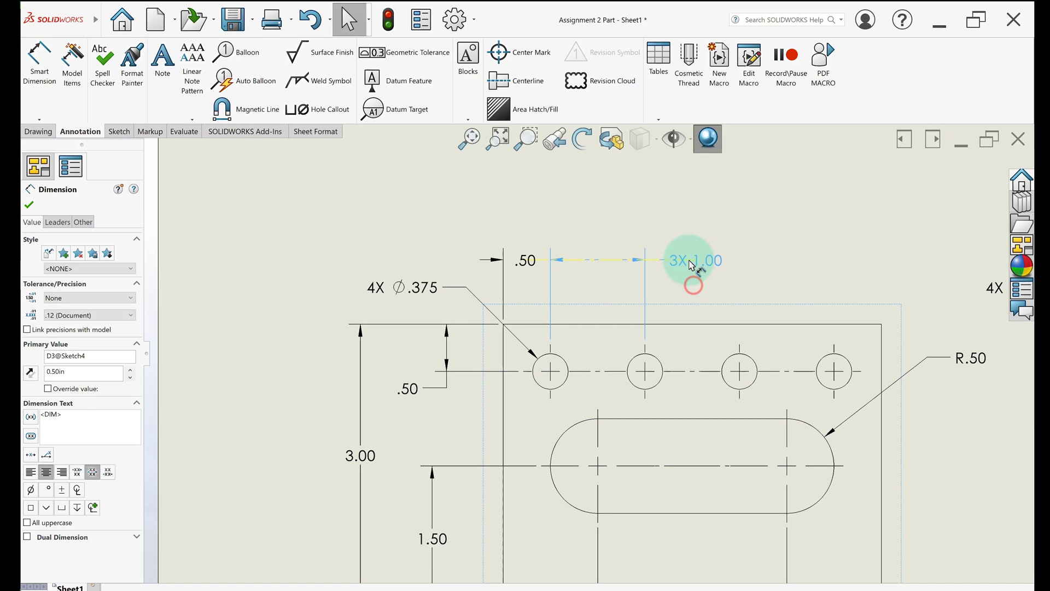
# Step: Place the text of the holes' horizontal location dimension outside its extension lines, to the left
pyautogui.click(722, 302)
pyautogui.click(522, 260)
pyautogui.click(524, 259)
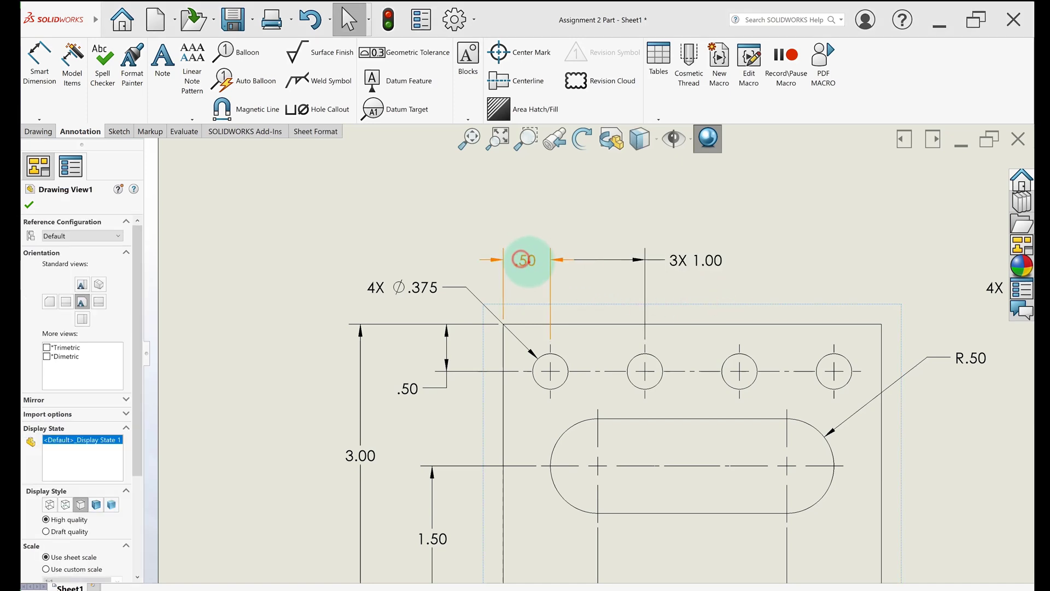
pyautogui.moveTo(527, 261)
pyautogui.mouseDown()
pyautogui.moveTo(476, 274)
pyautogui.moveTo(461, 270)
pyautogui.moveTo(466, 261)
pyautogui.mouseUp()
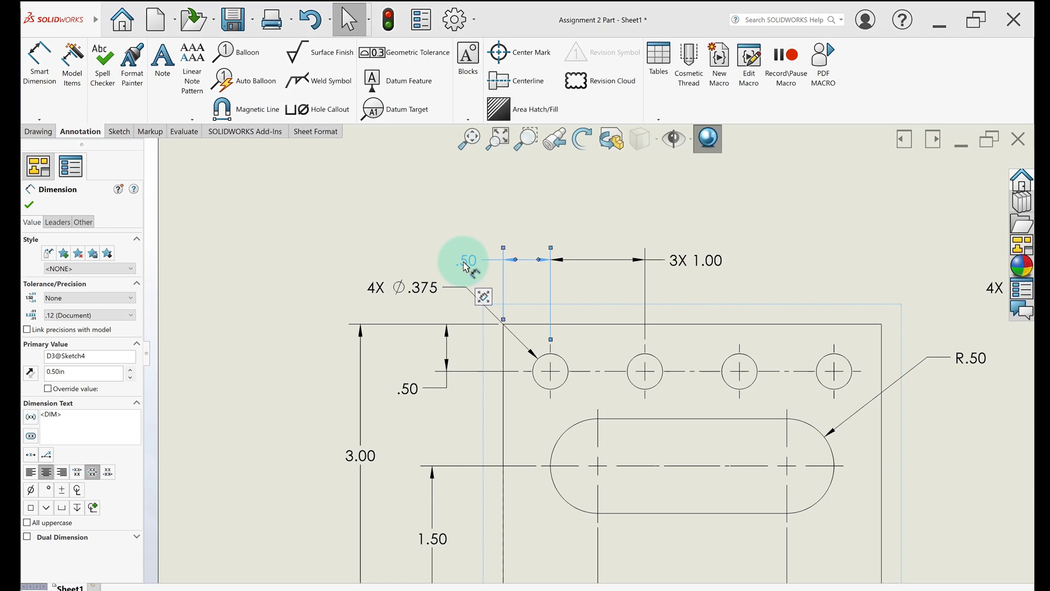
# Step: Transfer the overall height dimension from the front view to the side view, placing it right of the part
pyautogui.press('f')
pyautogui.click(323, 349)
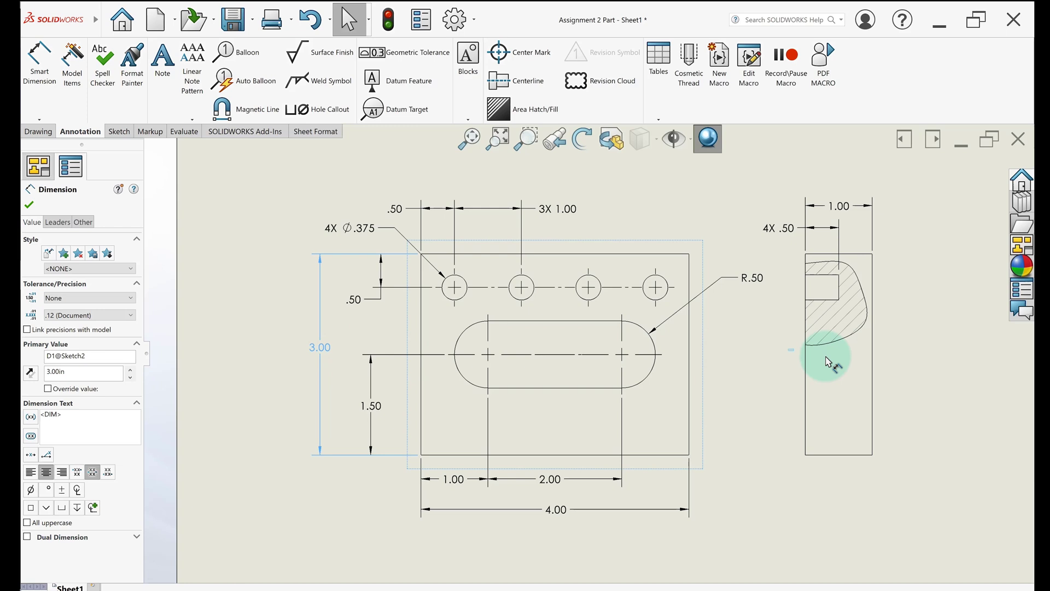
pyautogui.hotkey('ctrl', 'x')
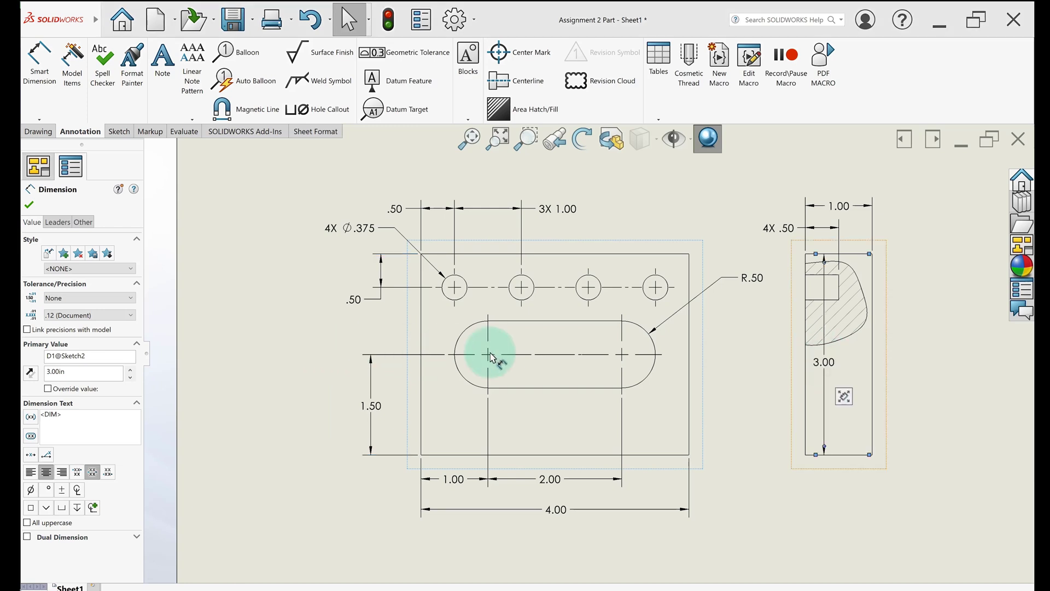
pyautogui.hotkey('ctrl', 'v')
pyautogui.moveTo(769, 361); pyautogui.dragTo(887, 352)
pyautogui.press('f')
pyautogui.press('z')
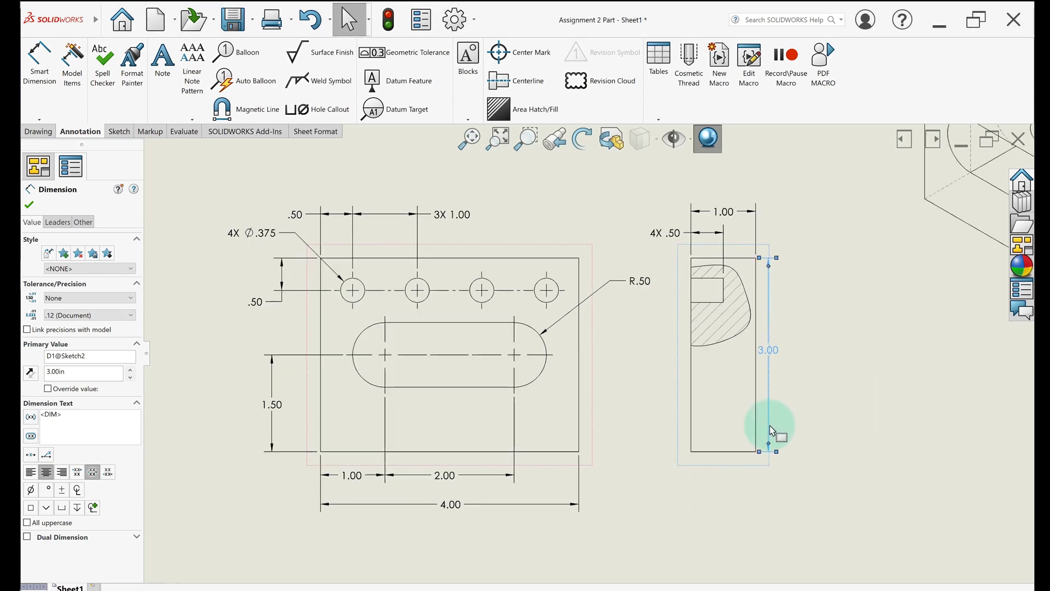
# Step: Reposition the side view's overall height dimension to the left of the part outline
pyautogui.moveTo(731, 457); pyautogui.dragTo(770, 467)
pyautogui.click(767, 462)
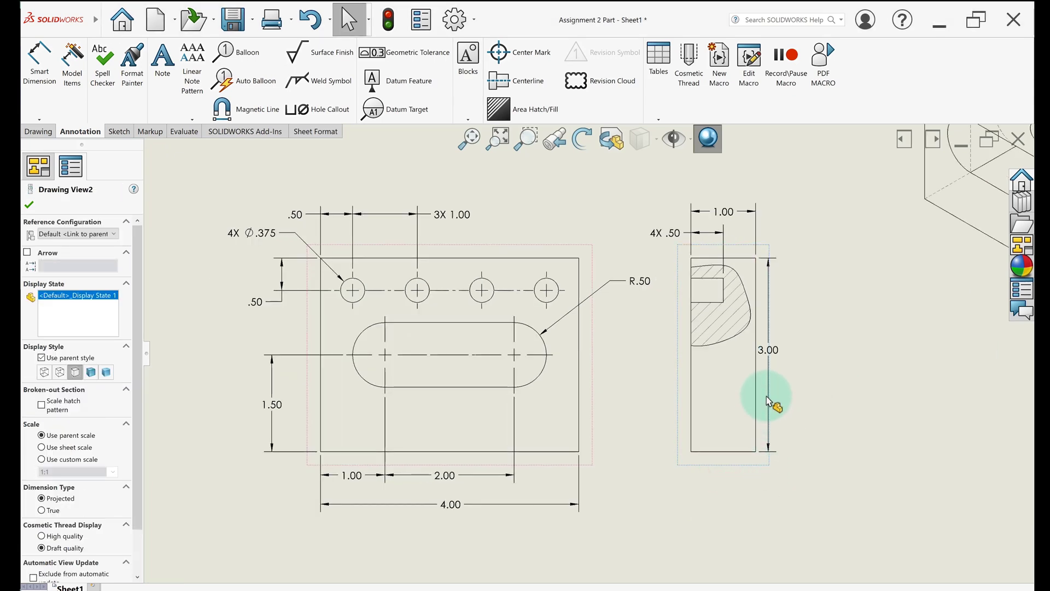
pyautogui.click(765, 350)
pyautogui.moveTo(706, 356); pyautogui.dragTo(664, 352)
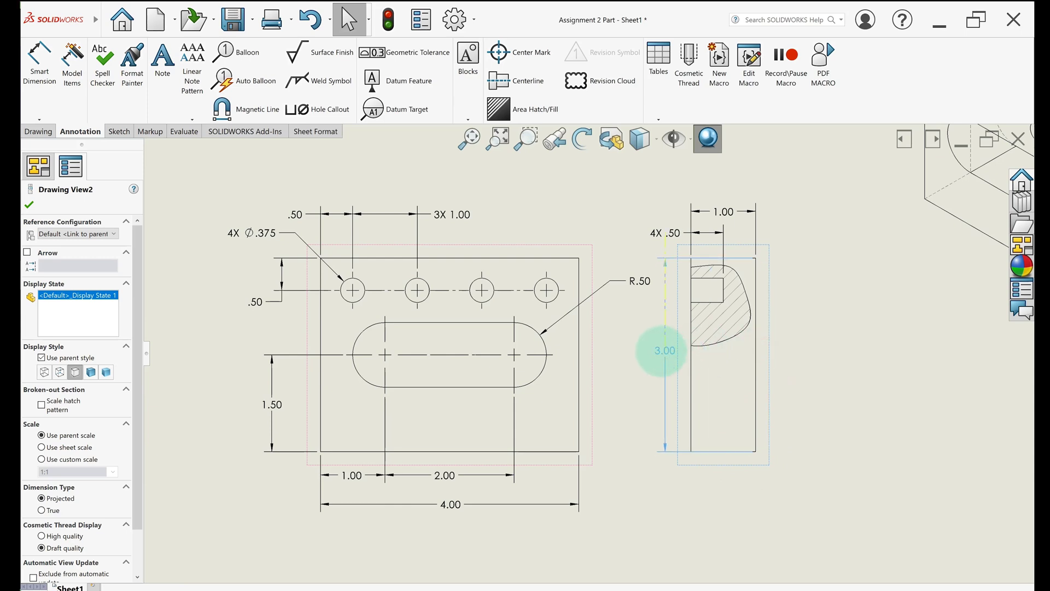
pyautogui.click(668, 350)
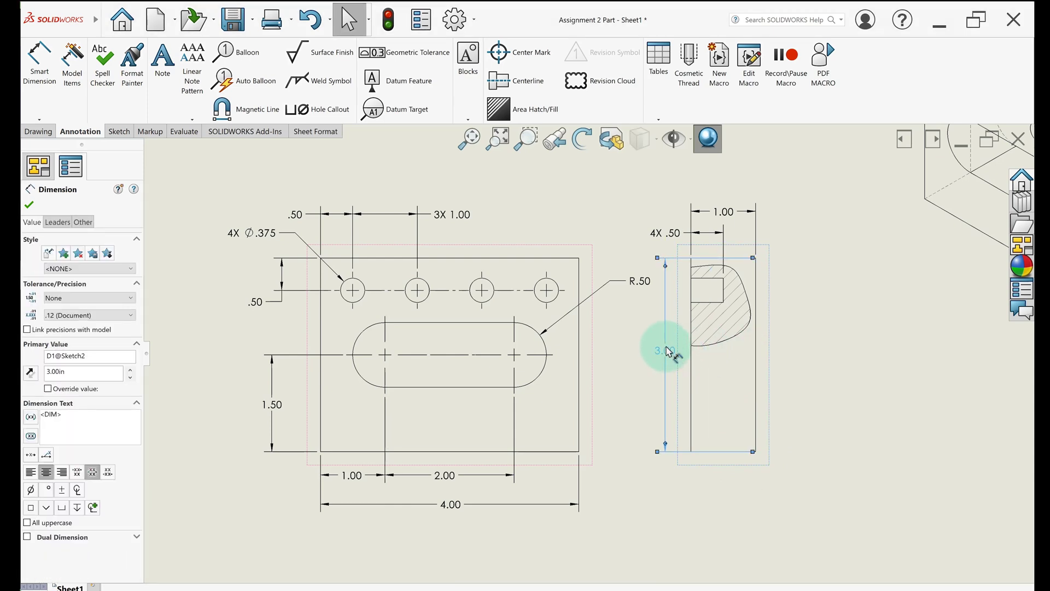
# Step: Pull the height dimension's upper extension line back to the side view's left edge and shift the side view slightly right
pyautogui.scroll(-4, 671, 350)
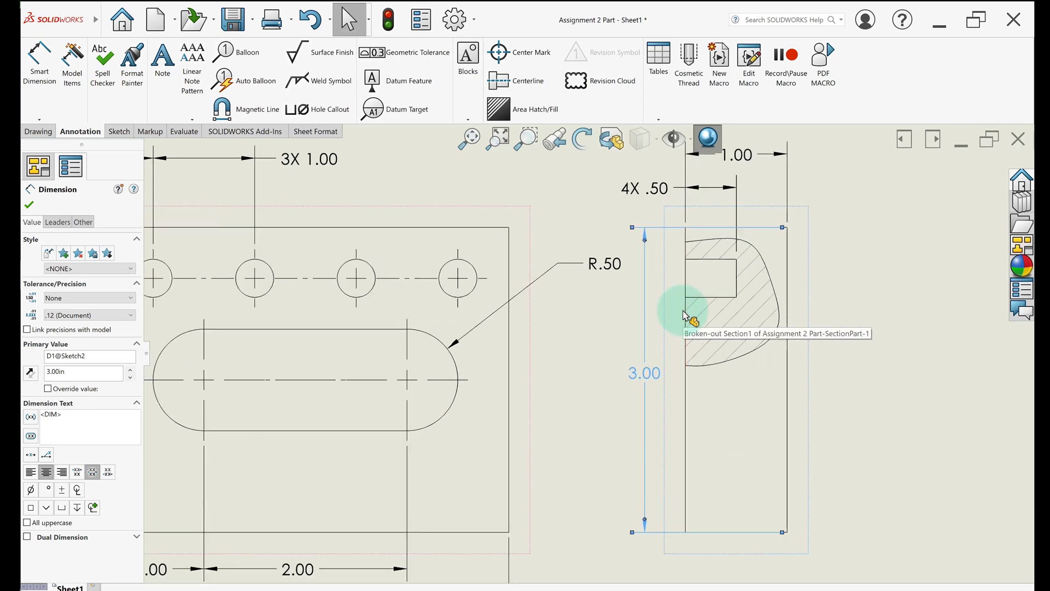
pyautogui.moveTo(783, 228); pyautogui.dragTo(680, 228)
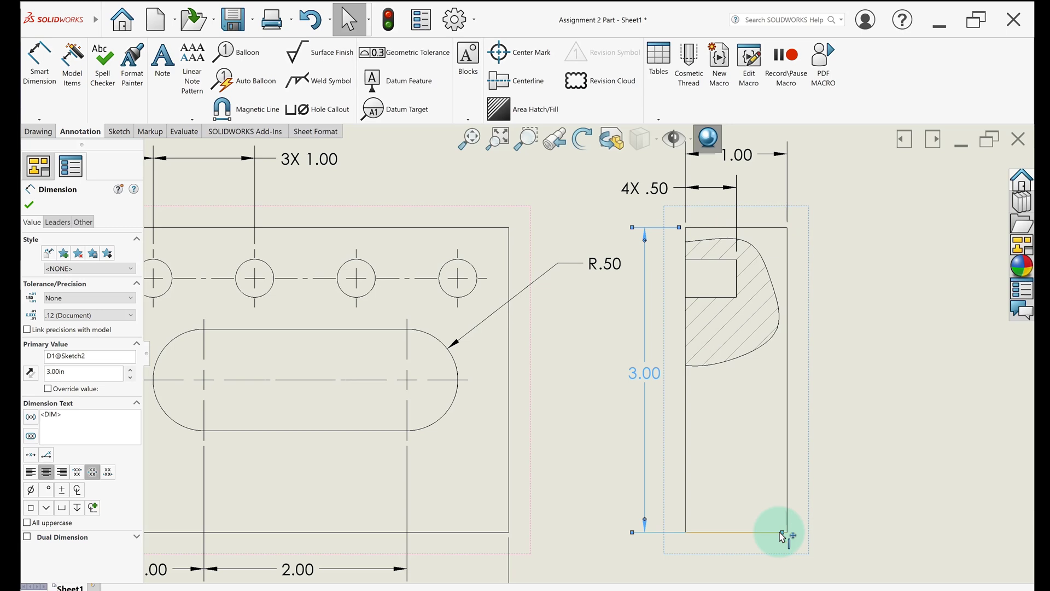
pyautogui.moveTo(734, 527); pyautogui.dragTo(840, 564)
pyautogui.click(831, 533)
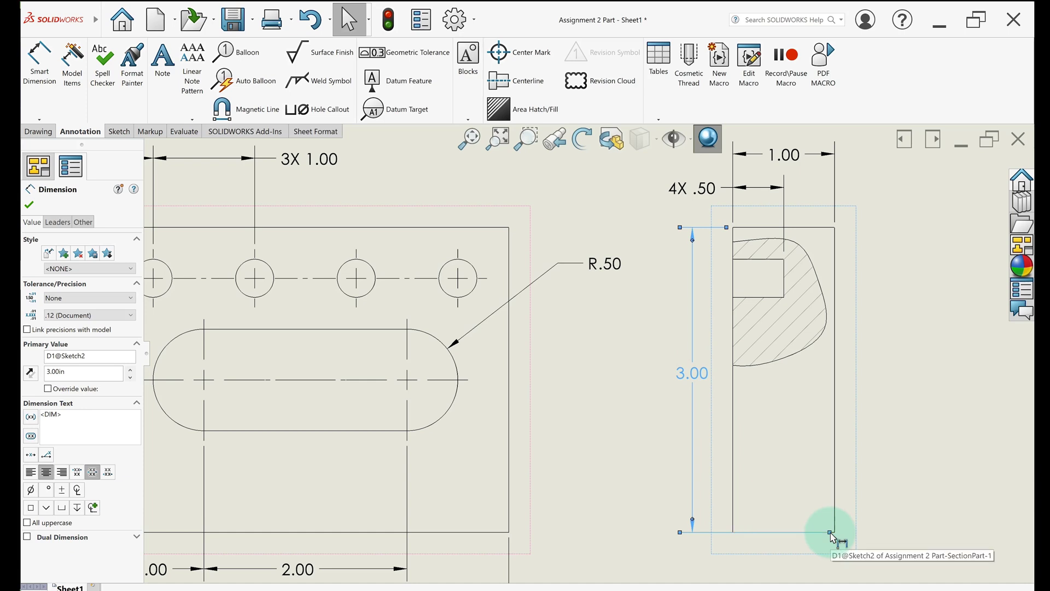
# Step: Pull the height dimension's lower extension line back to the side view's left edge, leaving a small gap
pyautogui.scroll(-5, 831, 536)
pyautogui.scroll(5, 831, 536)
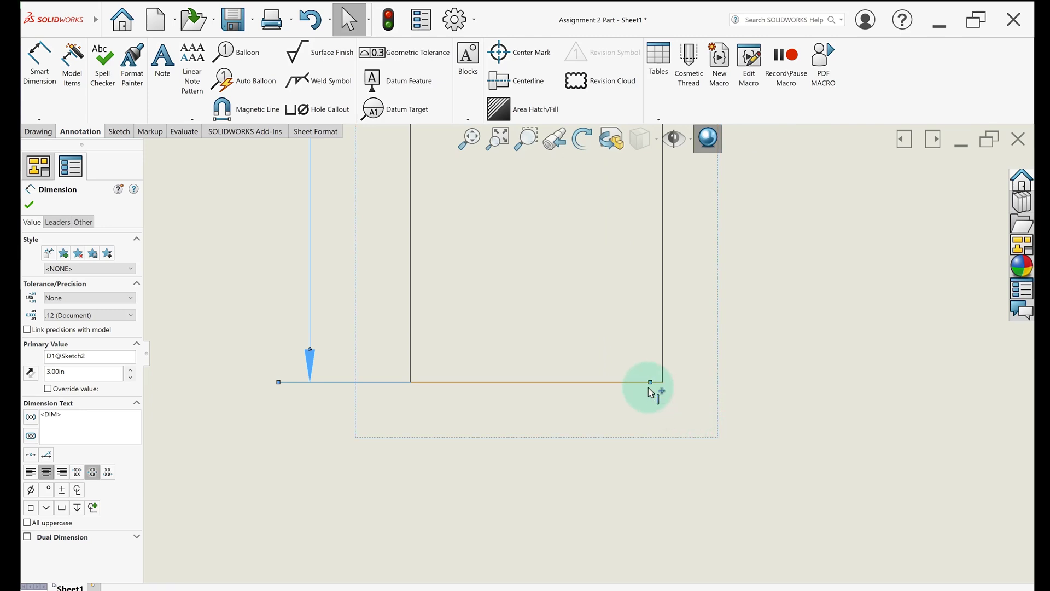
pyautogui.click(646, 446)
pyautogui.click(310, 350)
pyautogui.moveTo(650, 382); pyautogui.dragTo(398, 382)
pyautogui.click(427, 495)
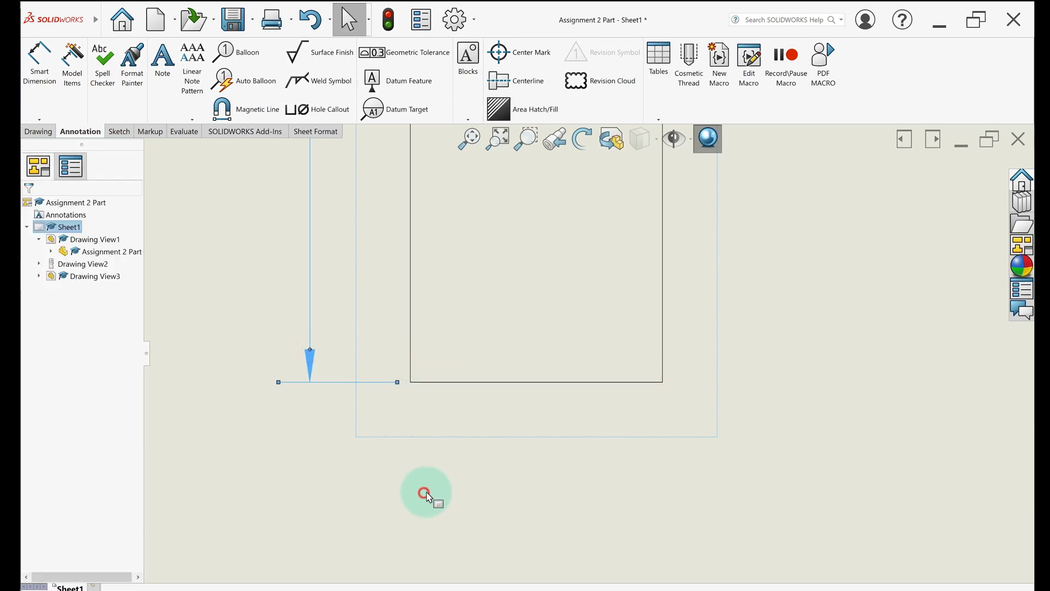
# Step: Move the side view's overall height dimension slightly farther away from the part outline
pyautogui.scroll(6, 426, 494)
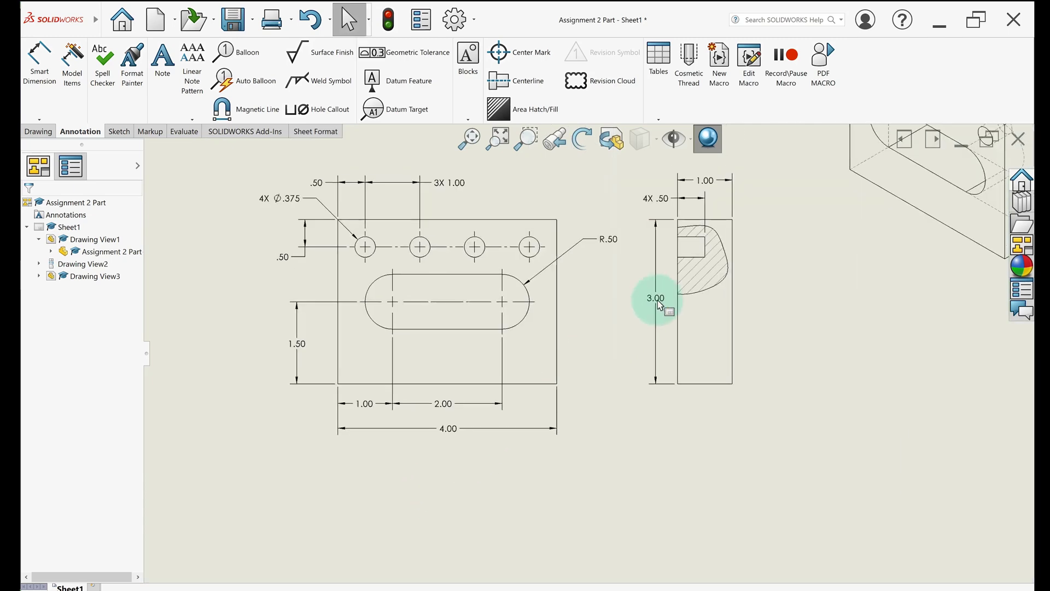
pyautogui.moveTo(659, 305); pyautogui.dragTo(642, 301)
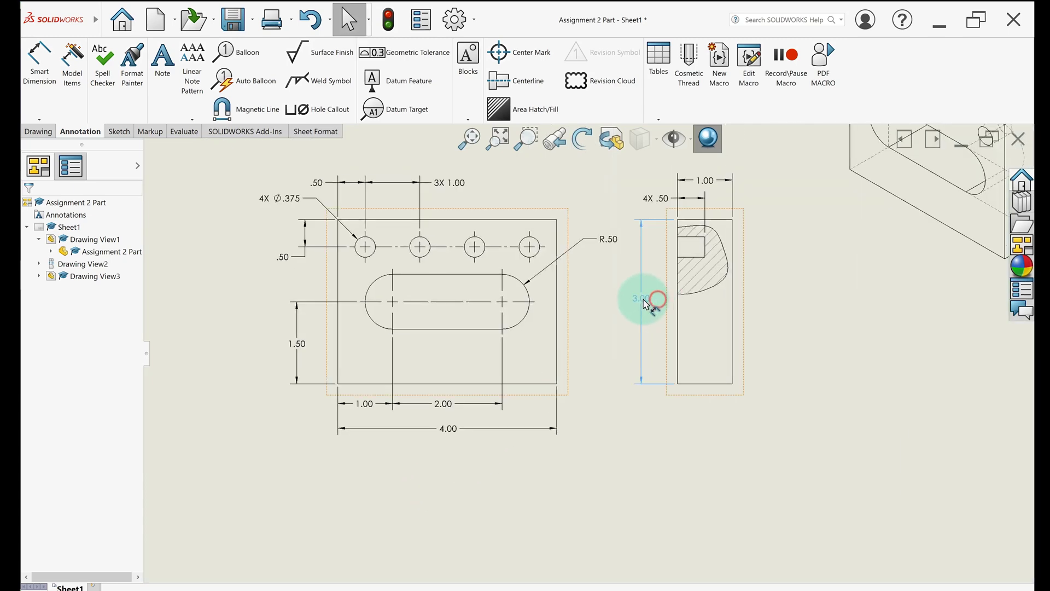
pyautogui.click(598, 517)
pyautogui.scroll(3, 598, 517)
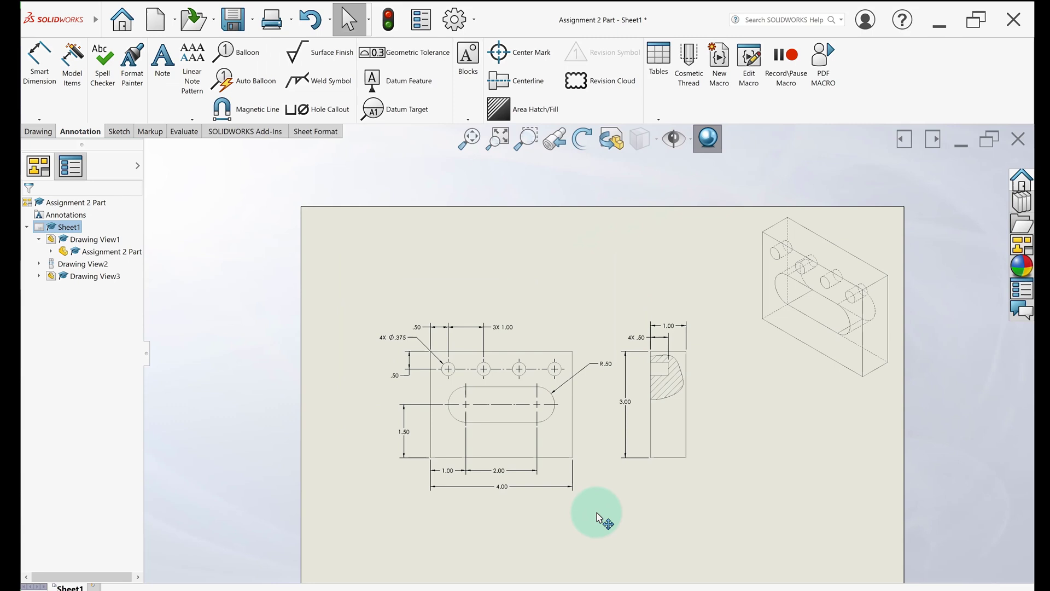
pyautogui.scroll(-1, 597, 514)
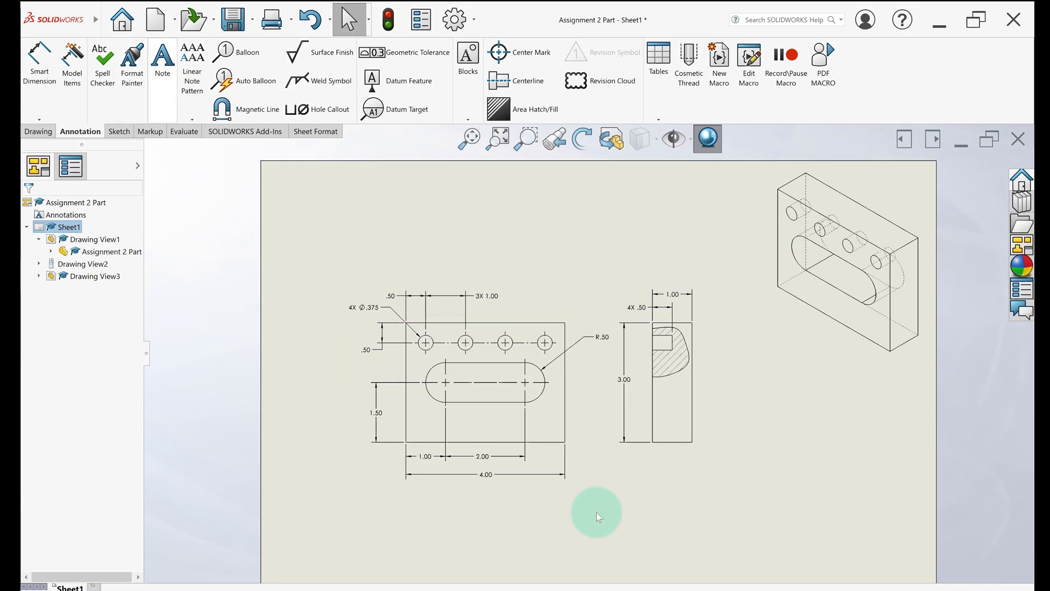
# Step: Add a note containing the drafter's name above the front view
pyautogui.click(163, 63)
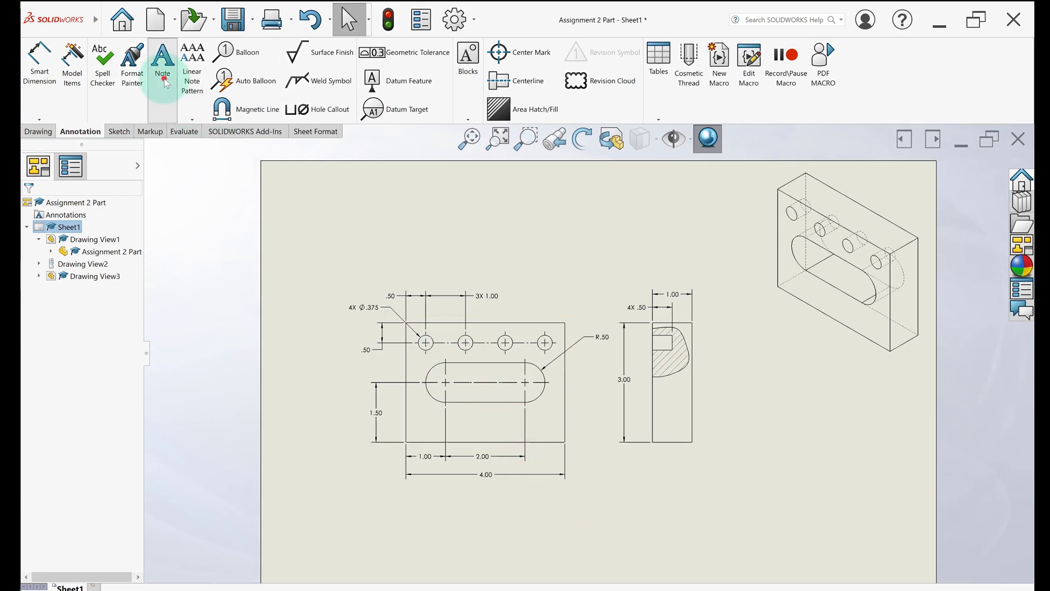
pyautogui.click(427, 242)
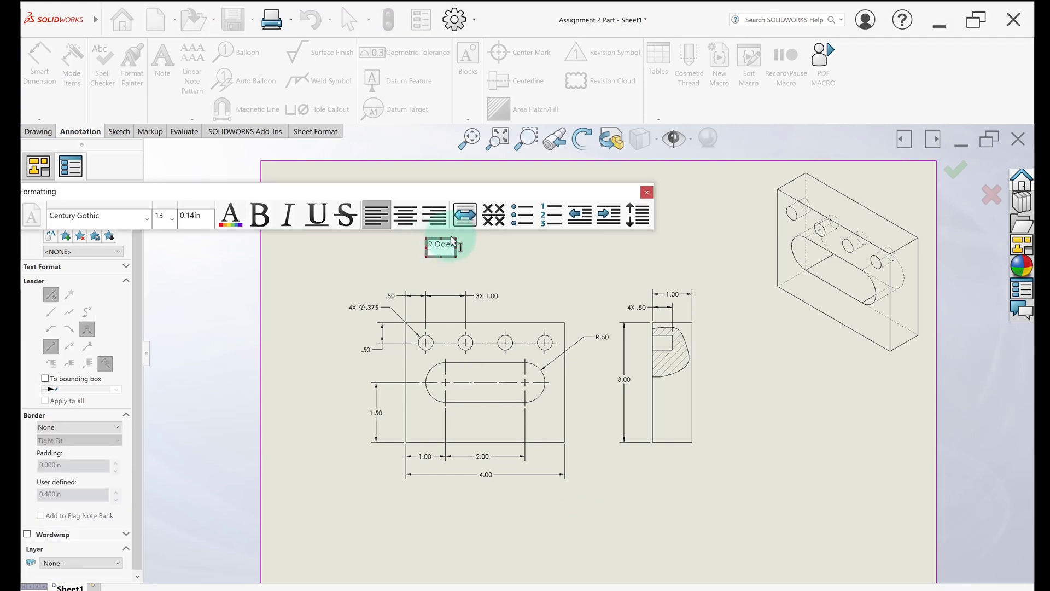
pyautogui.click(646, 191)
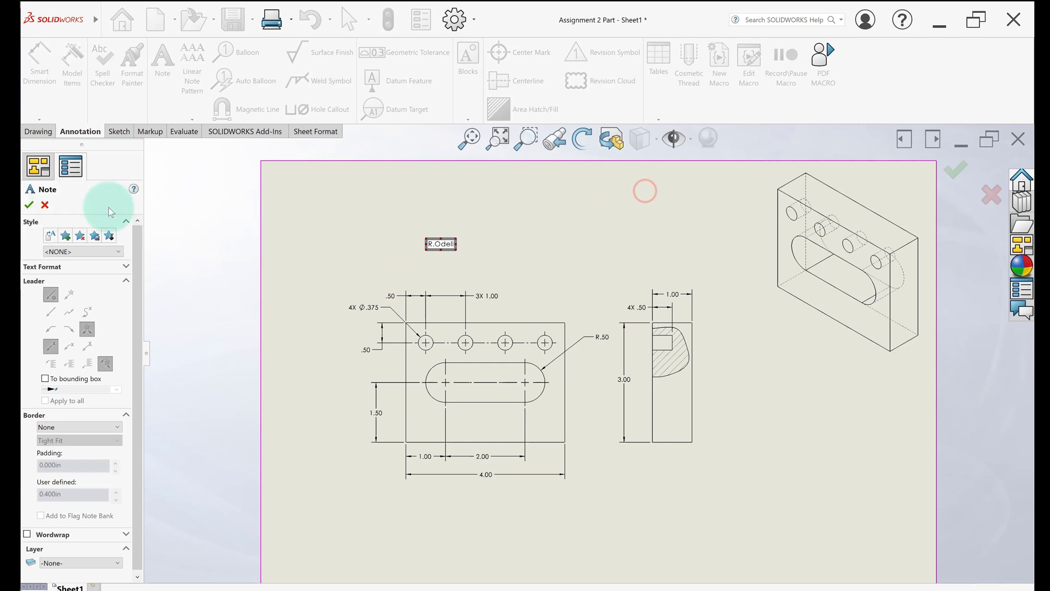
pyautogui.click(29, 205)
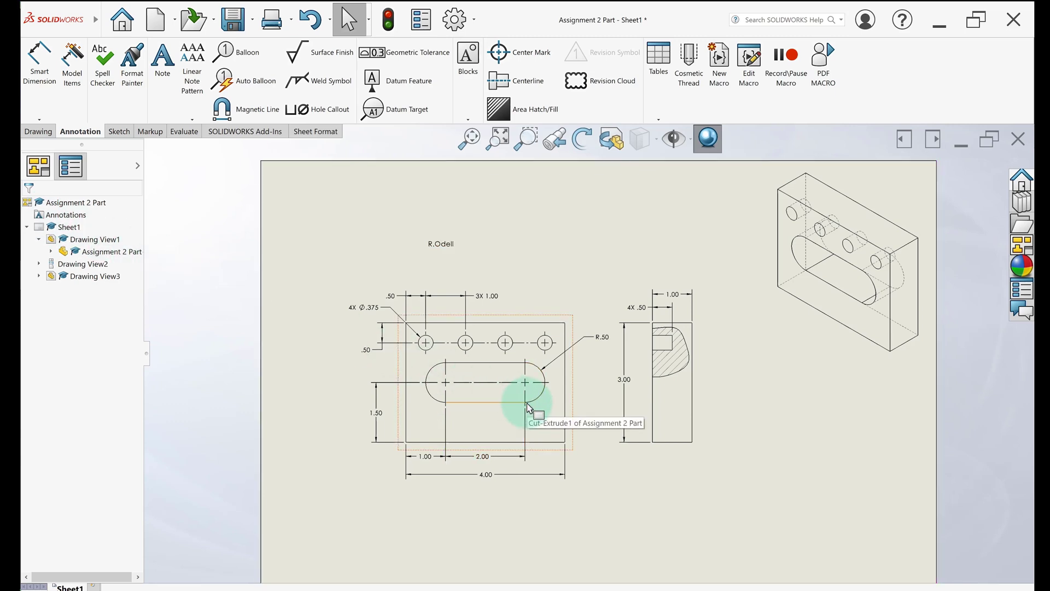
# Step: Save a copy of the drawing as an Adobe Portable Document Format file named Assignment 2 Part
pyautogui.click(251, 19)
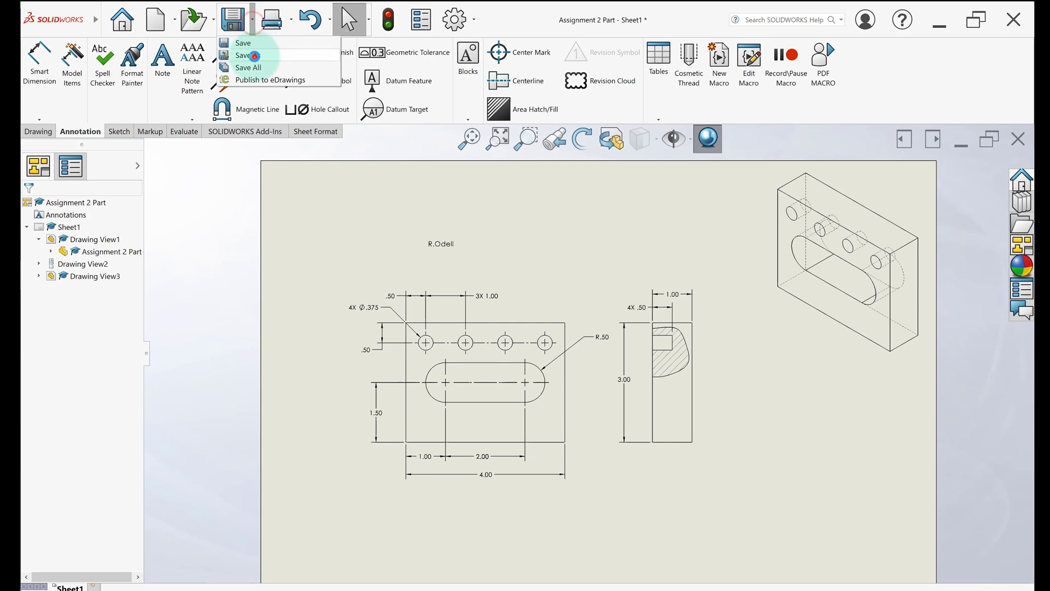
pyautogui.click(253, 55)
pyautogui.click(276, 313)
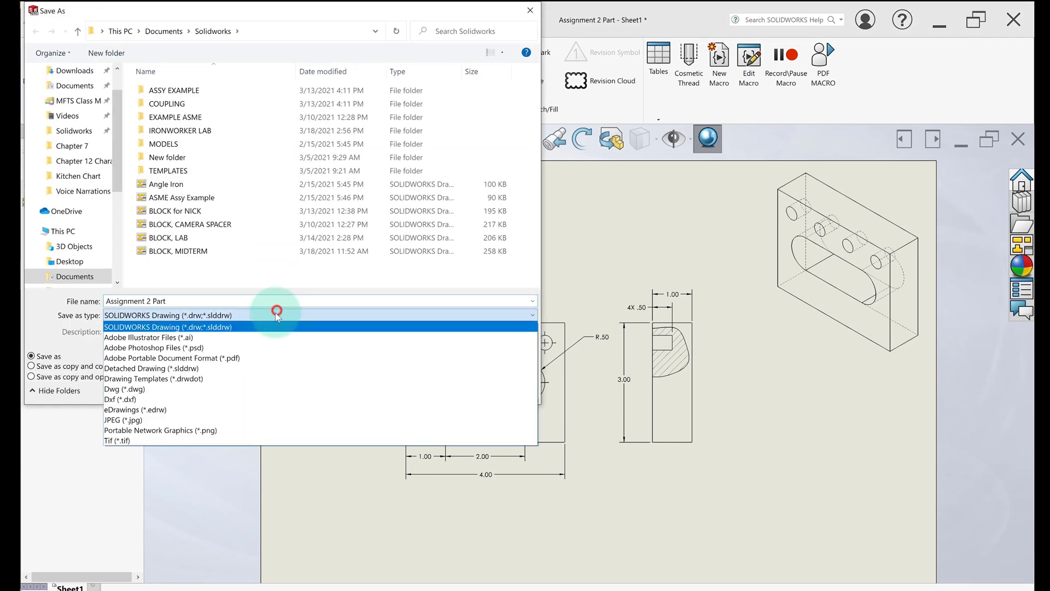
pyautogui.click(270, 358)
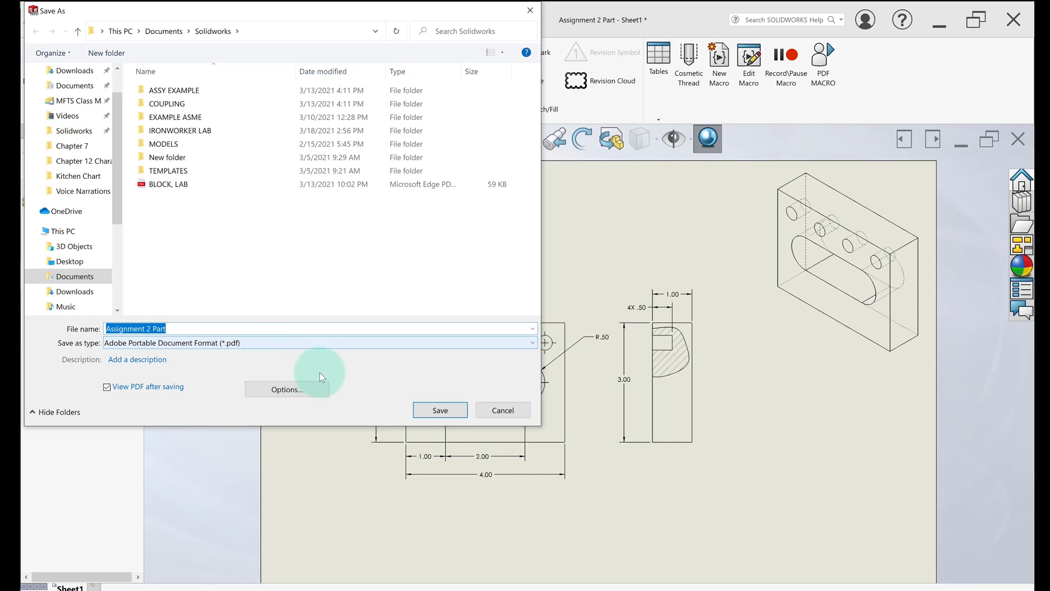
pyautogui.click(427, 409)
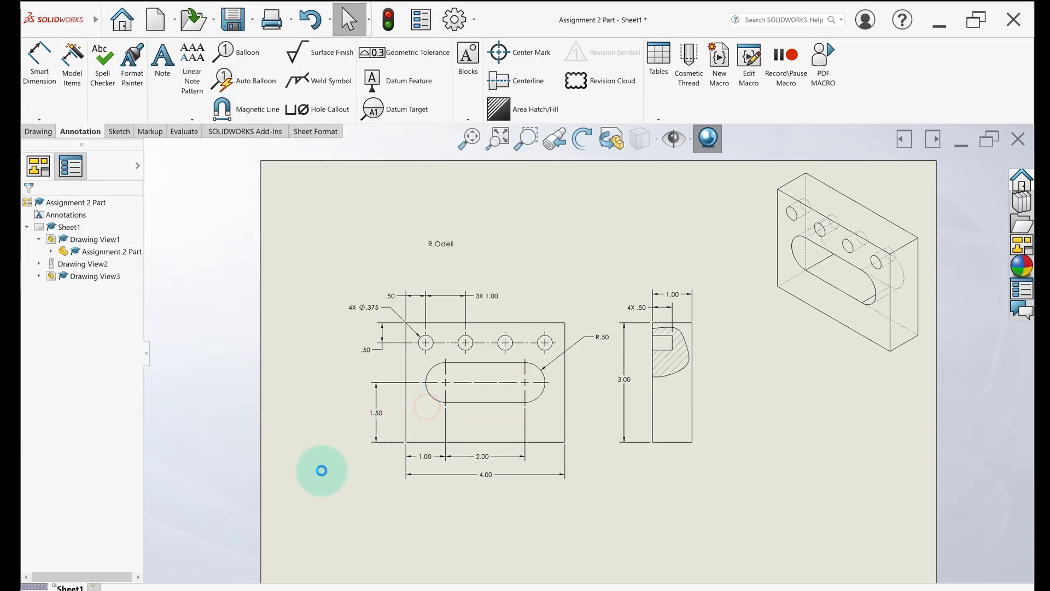